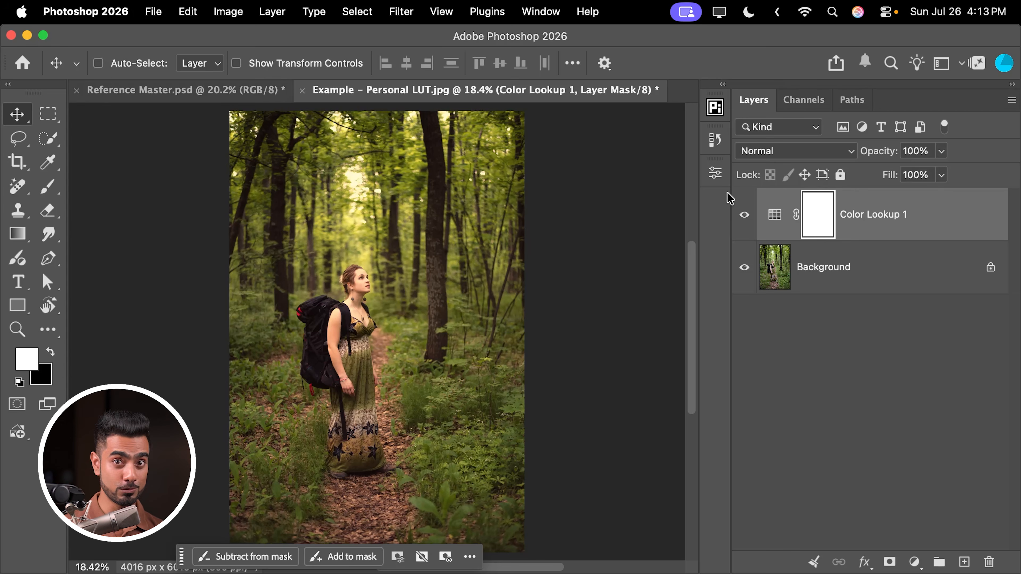
- Duplicate the Color Lookup 1 adjustment layer
click(958, 224)
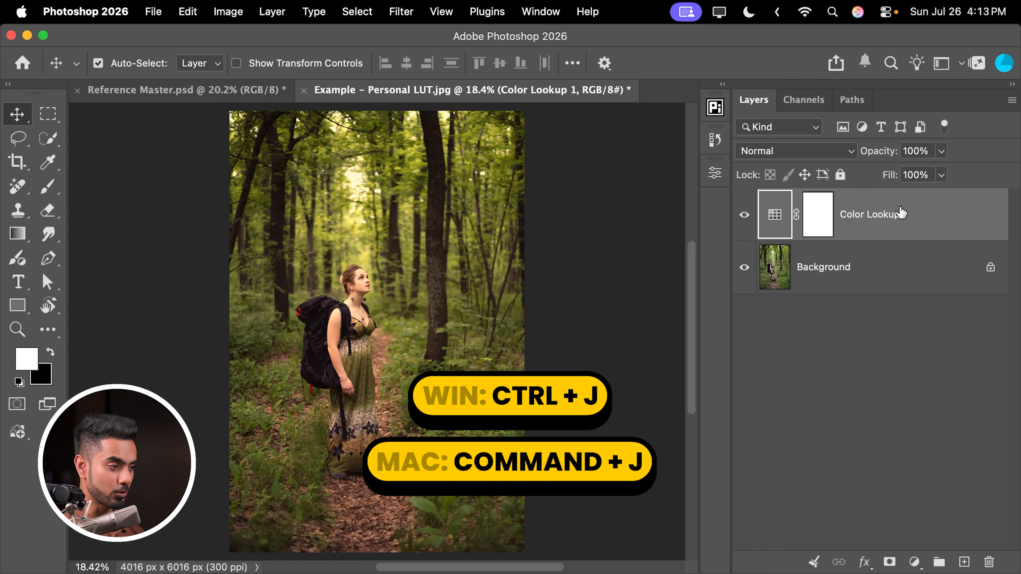
key(super+j)
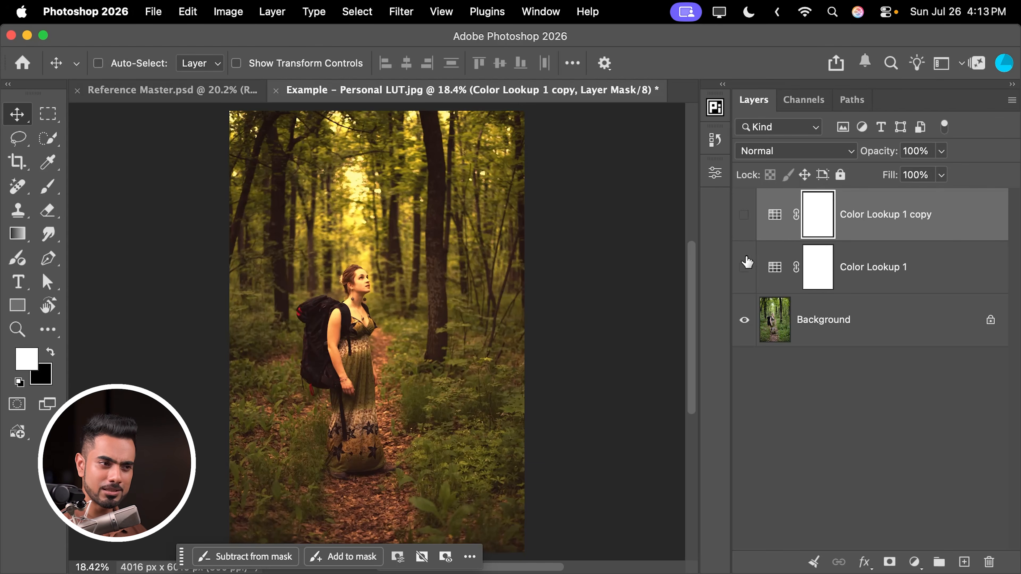
- Hide the Color Lookup layers and create a selection around the woman and her backpack from the Background layer
click(744, 267)
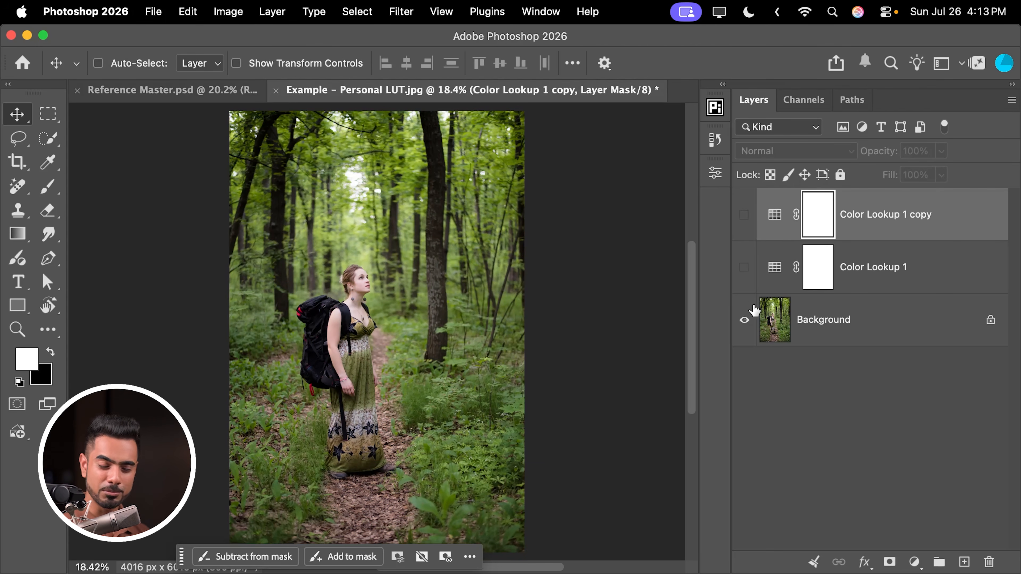
click(800, 314)
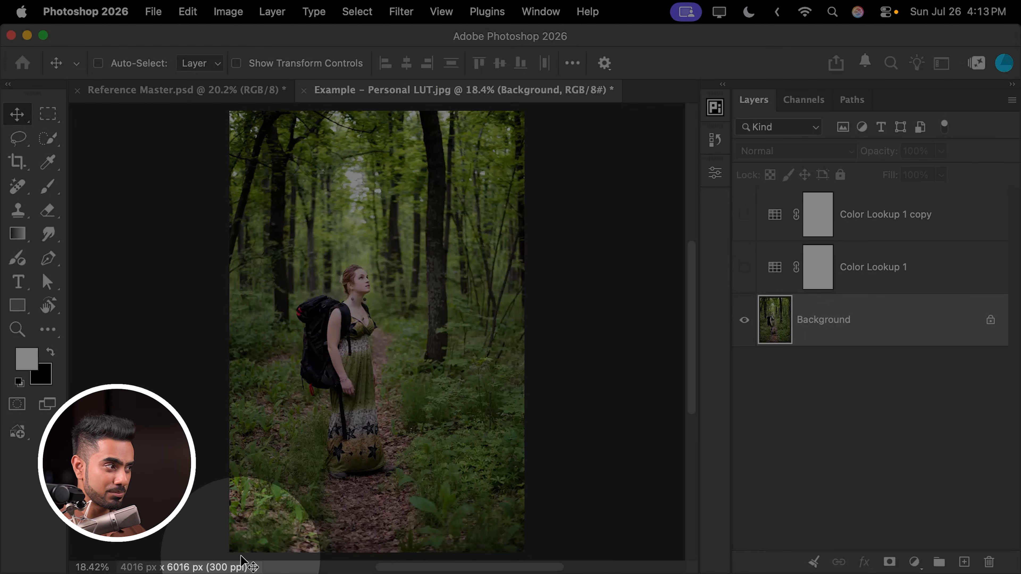
key(super+alt+s)
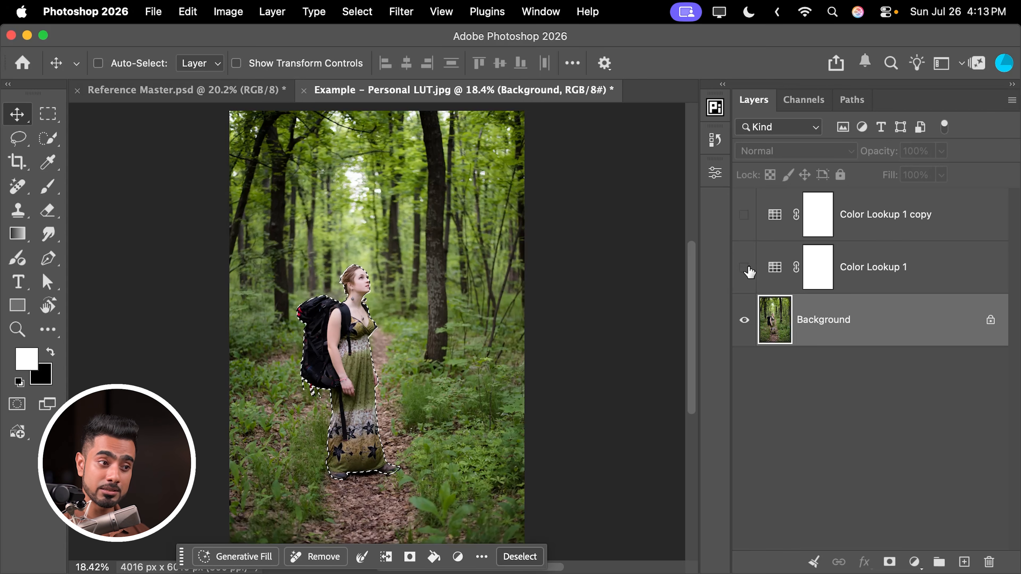
- Fill the selected woman with black on the Color Lookup 1 copy mask, deselect, and compare the photo with that layer hidden
click(824, 215)
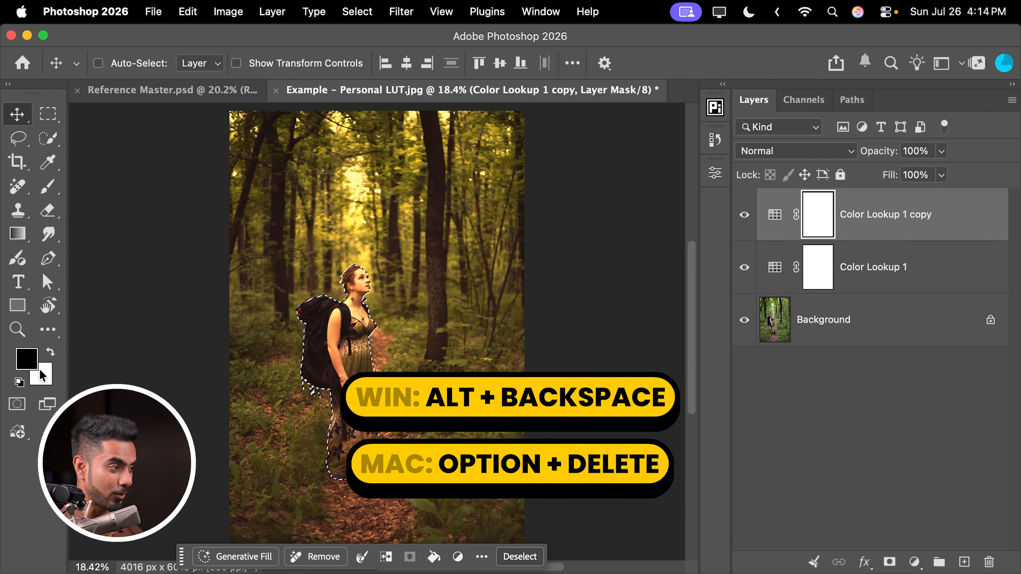
key(alt+BackSpace)
key(super+d)
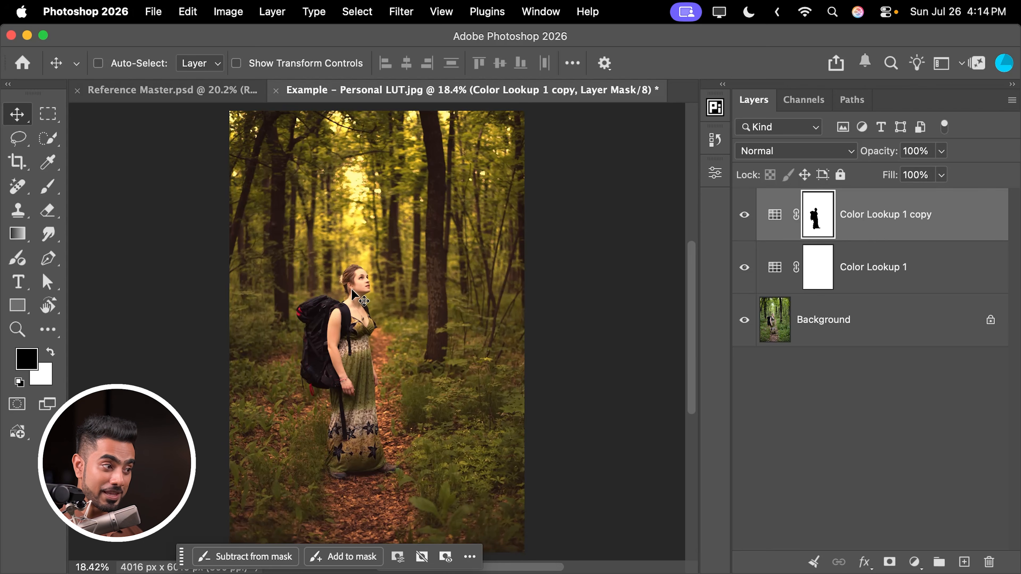
click(744, 217)
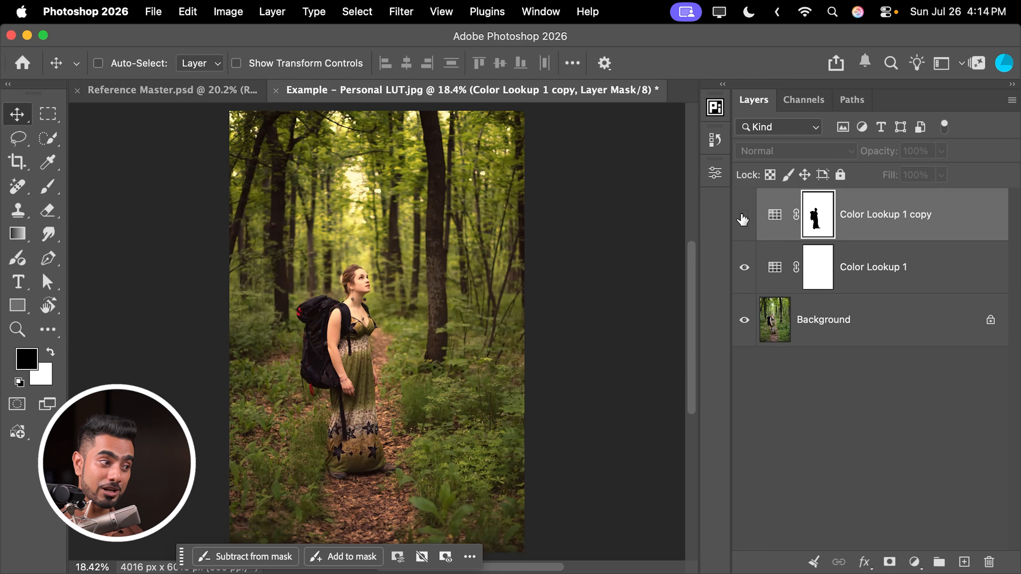
click(744, 217)
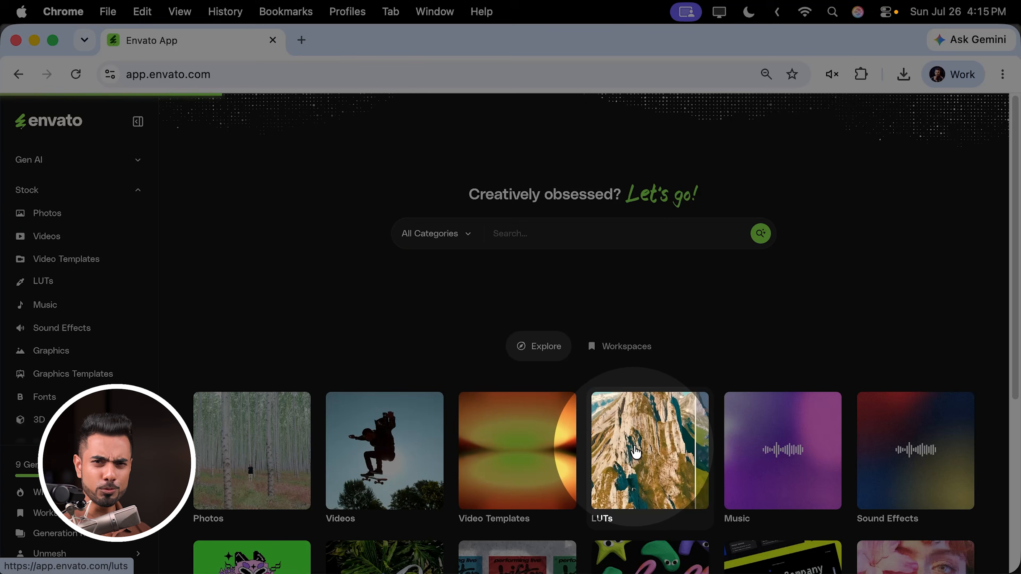
- Open the LUTs category on Envato in the browser and browse the previews
click(618, 456)
scroll(493, 337, down, 4)
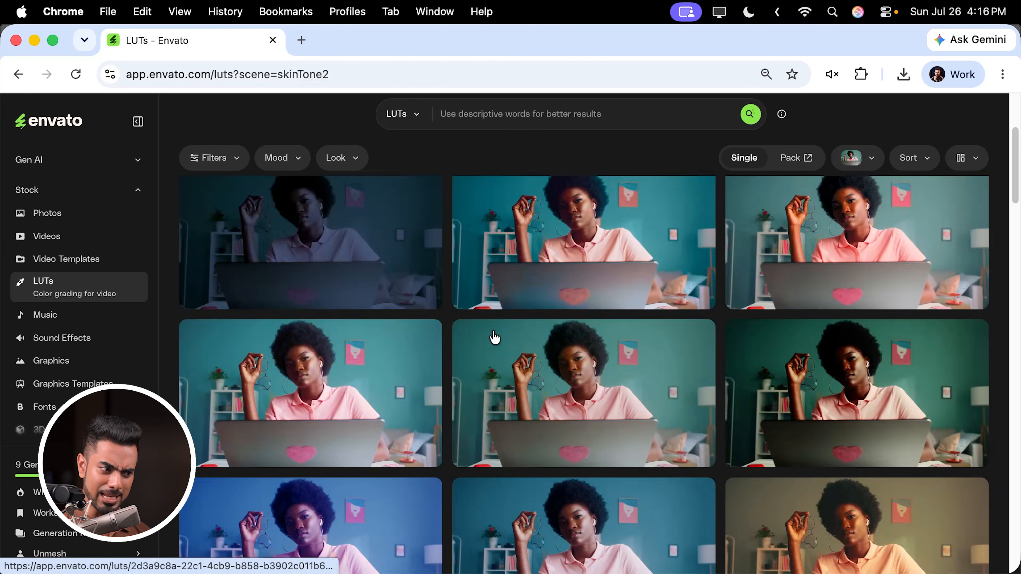
scroll(442, 395, down, 5)
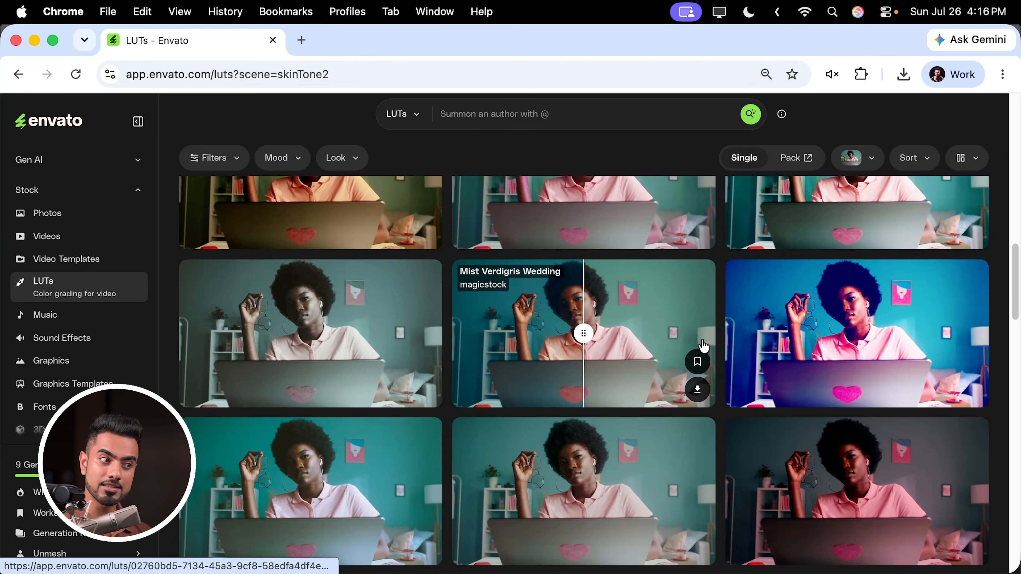
scroll(492, 313, up, 10)
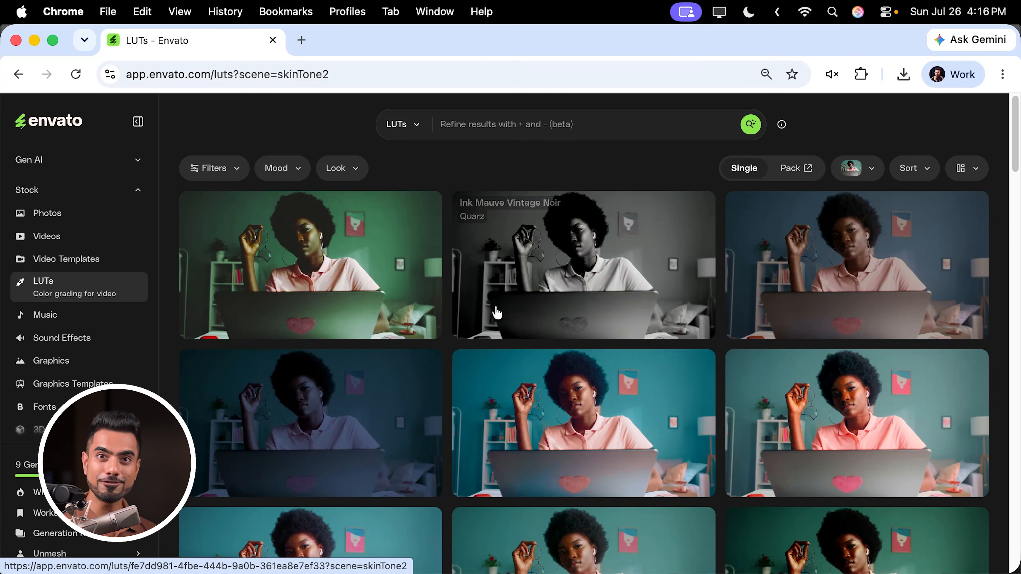
- Upload Example - Warm.jpg as the reference image for the LUT previews
click(867, 177)
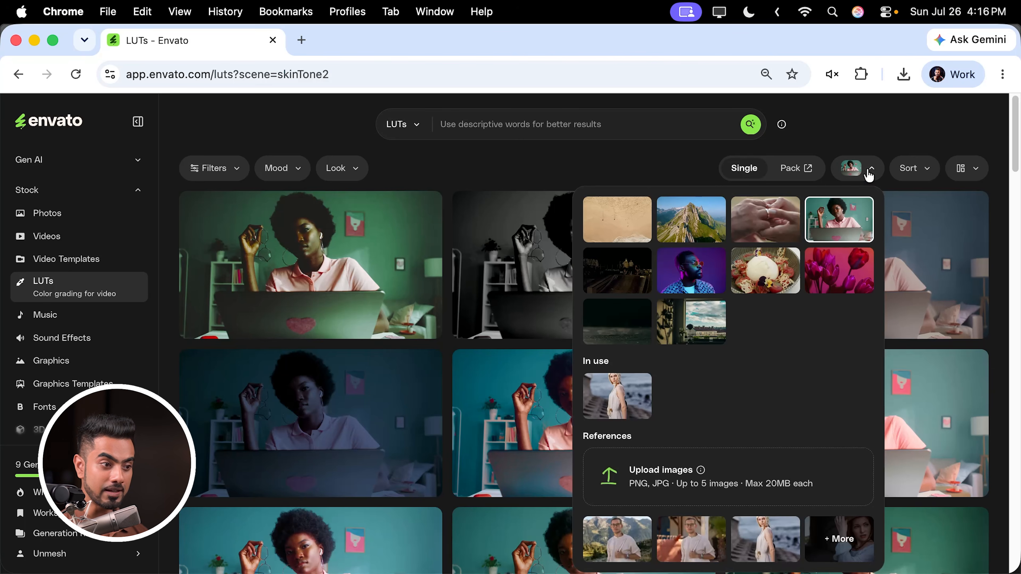
click(670, 496)
click(337, 201)
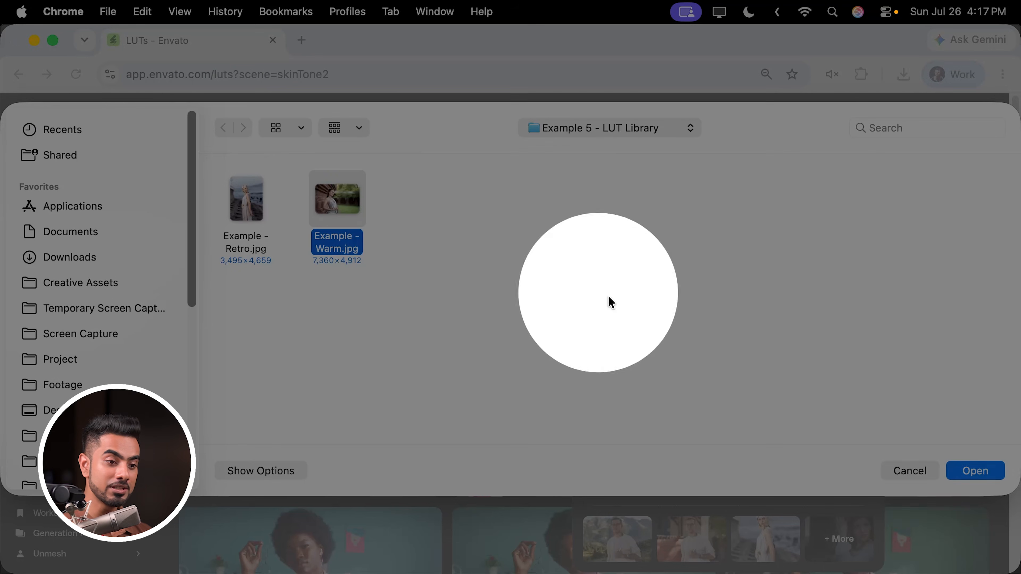
click(973, 470)
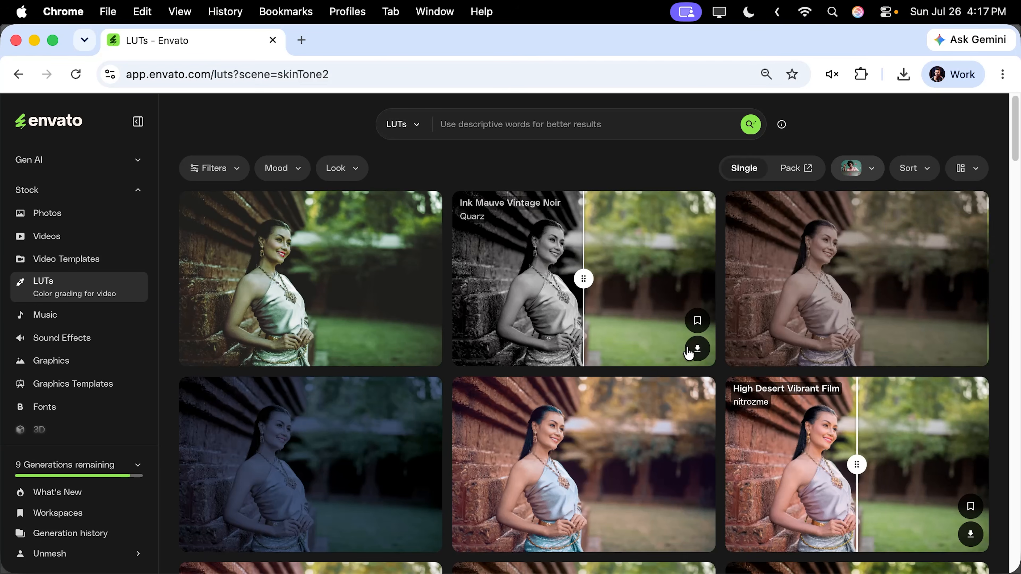
- Search the LUT library for "warm" and compare the photo before and after the Amber Glow Fashion Editorial LUT
scroll(754, 255, down, 6)
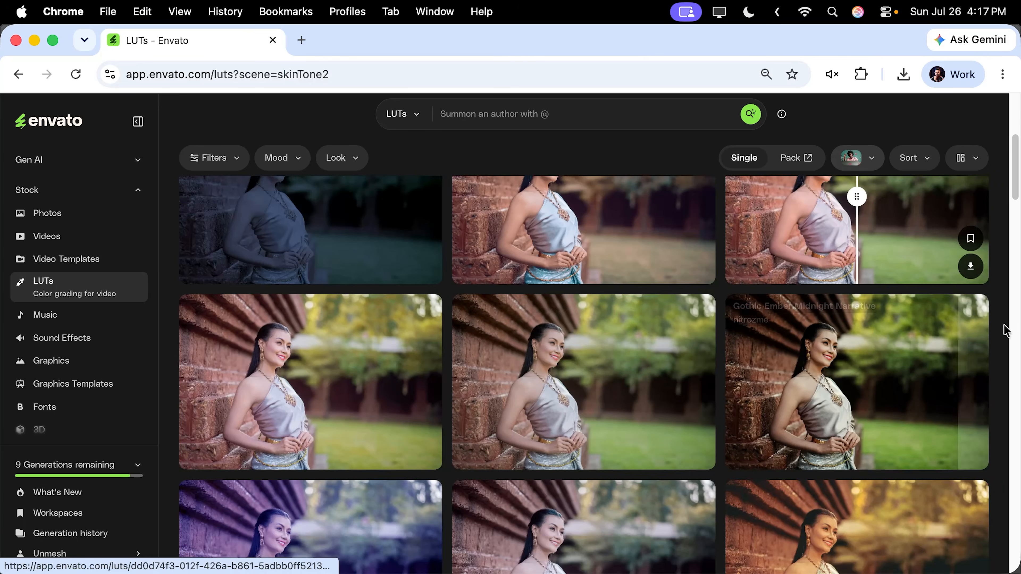
click(470, 115)
text(warm)
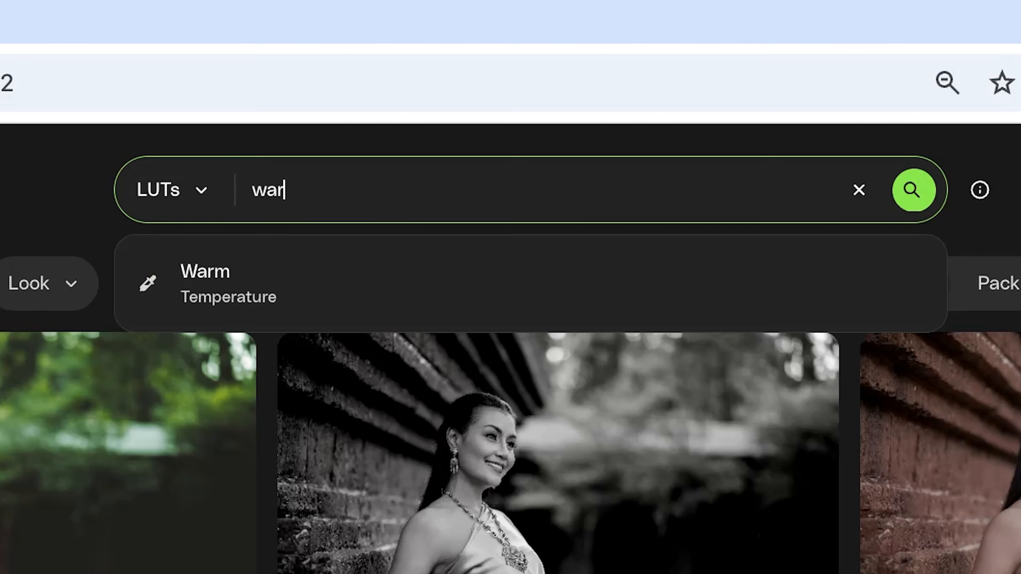
key(Return)
scroll(999, 375, down, 8)
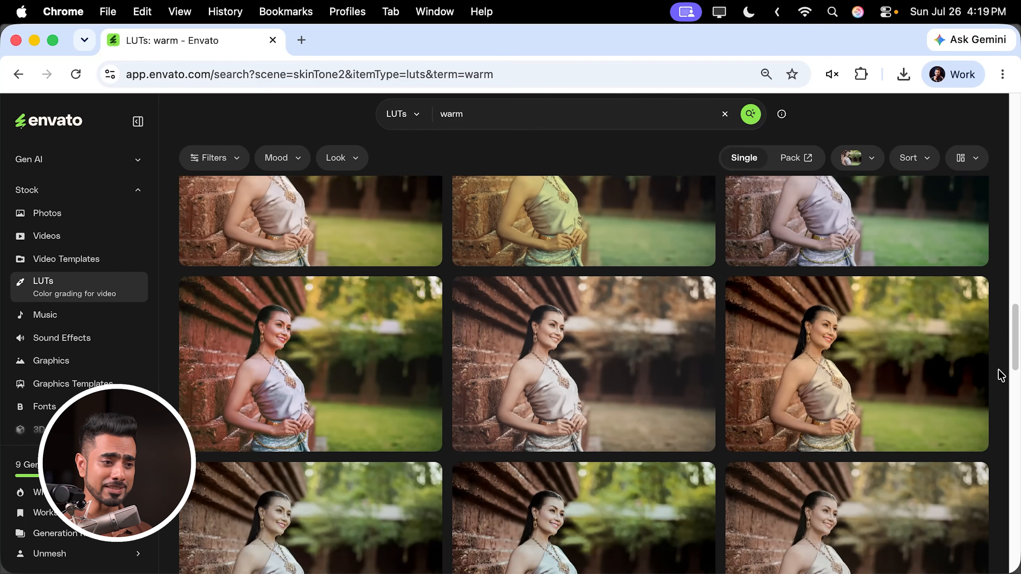
mouse_move(857, 352)
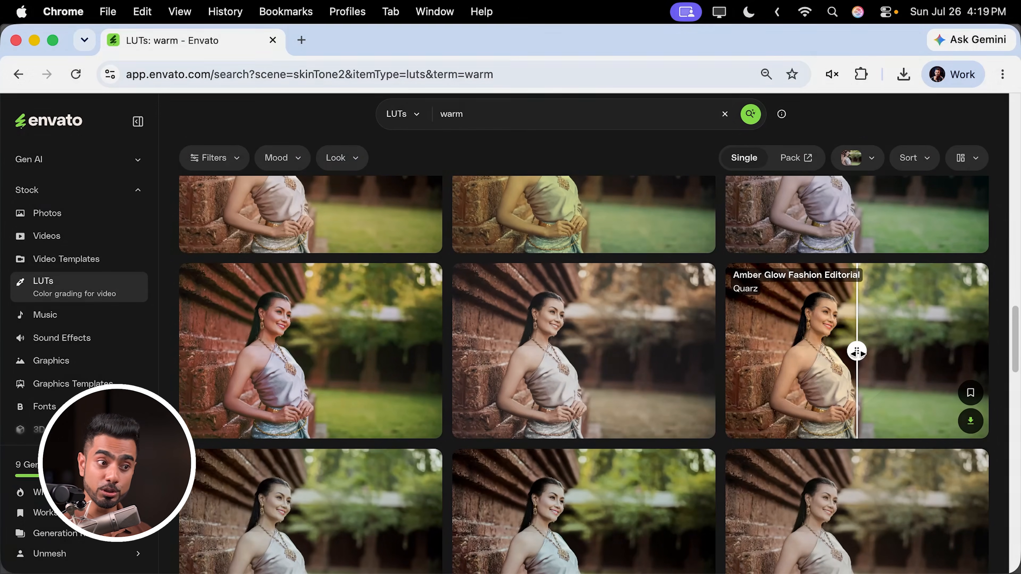
drag(858, 353, 896, 367)
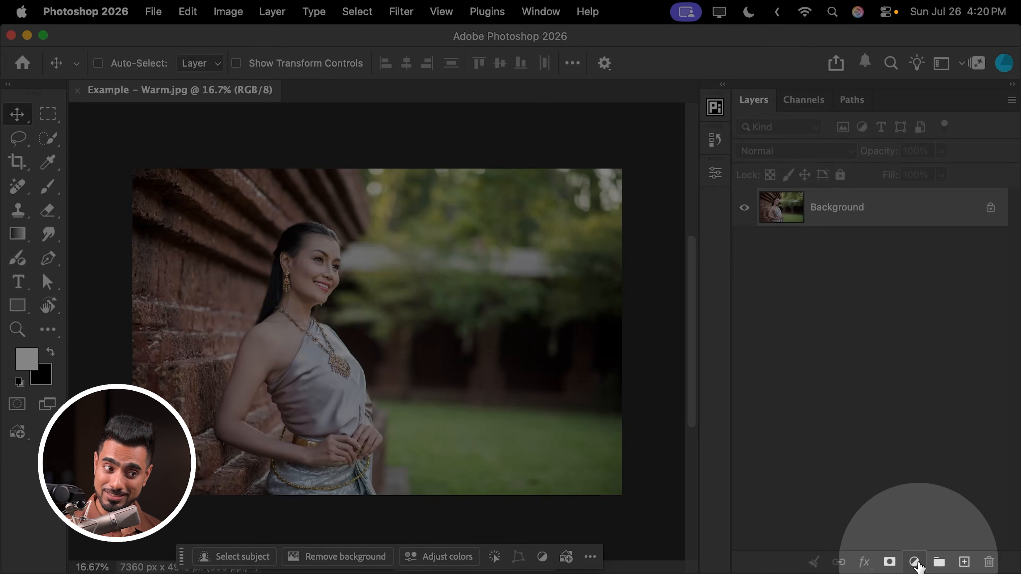
- In Photoshop, add a Color Lookup adjustment layer to Example - Warm.jpg and load the amber-glow-fashion .cube file as its 3D LUT
click(914, 562)
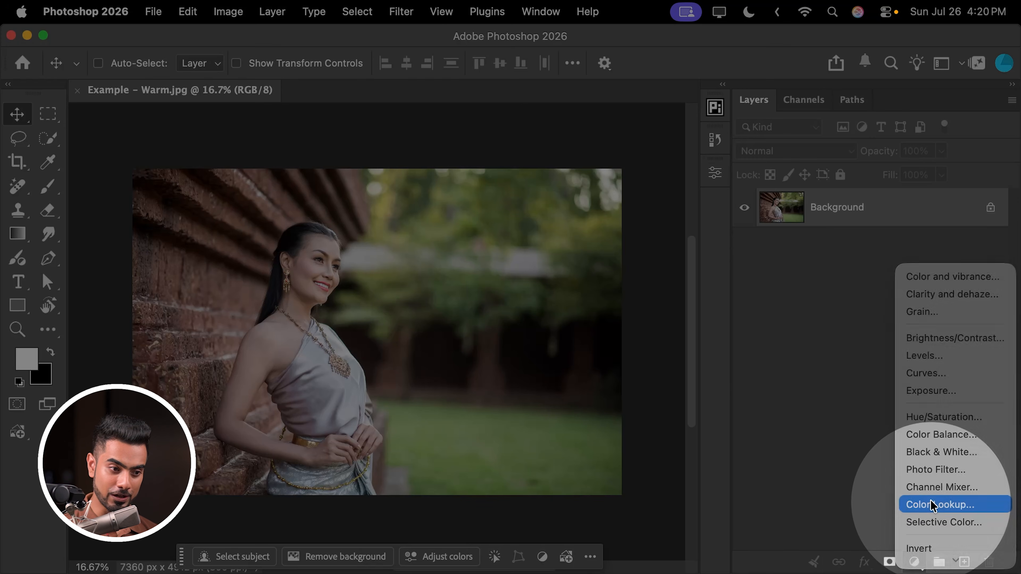
click(936, 505)
click(580, 211)
click(586, 207)
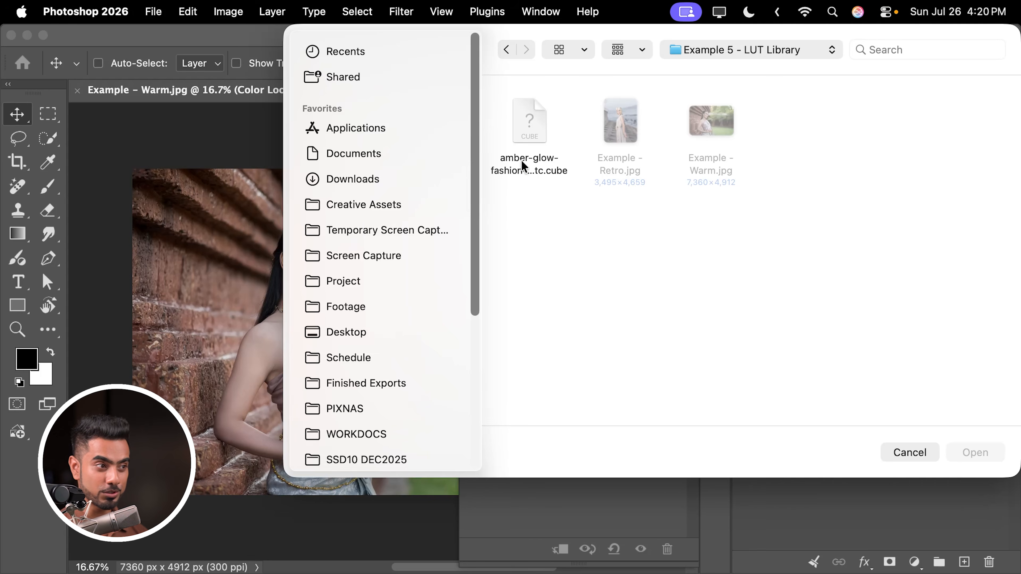
click(540, 165)
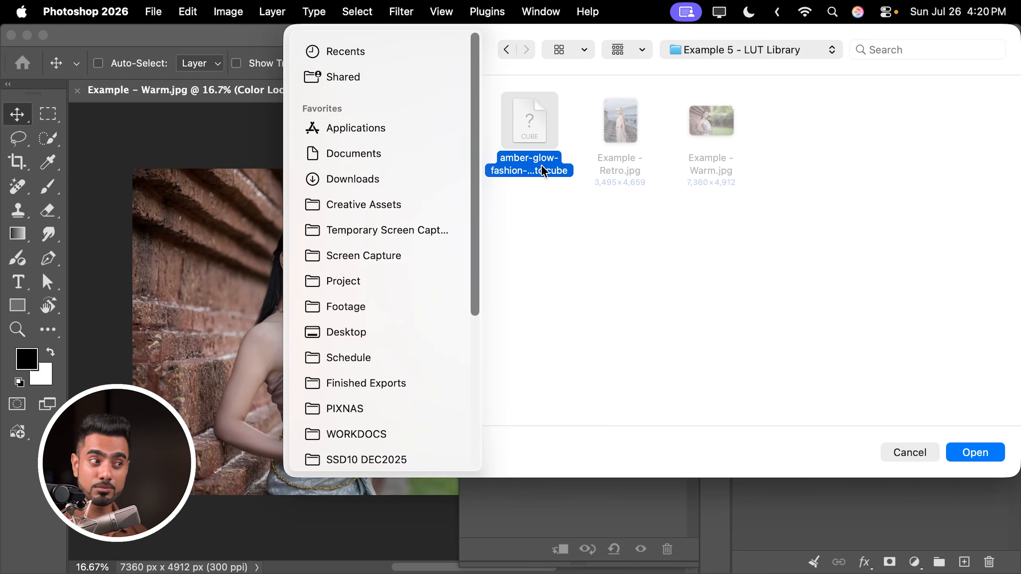
click(976, 453)
click(671, 159)
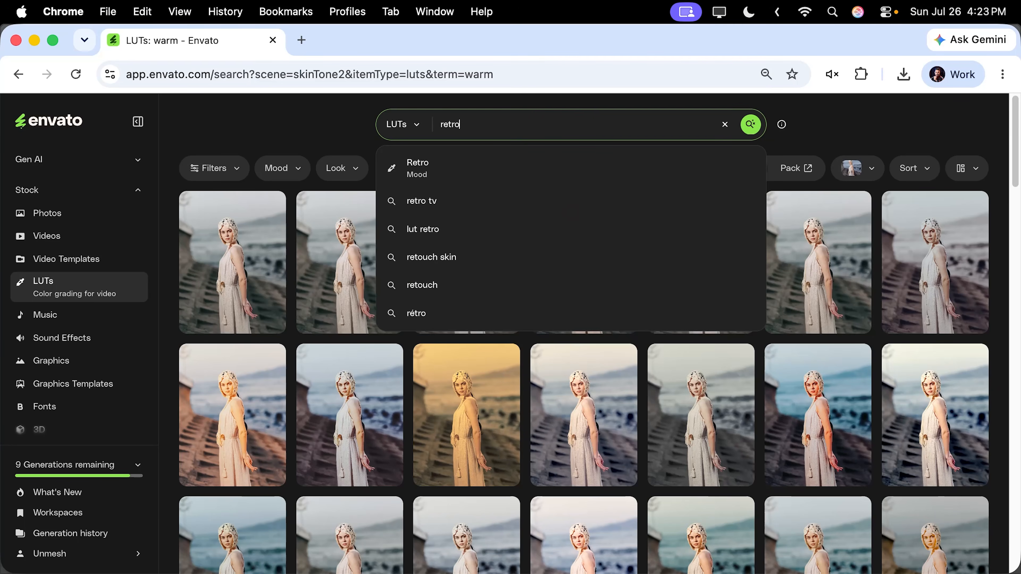
- In Envato in the browser, search the LUTs for "retro" and increase the display size of the results
key(Return)
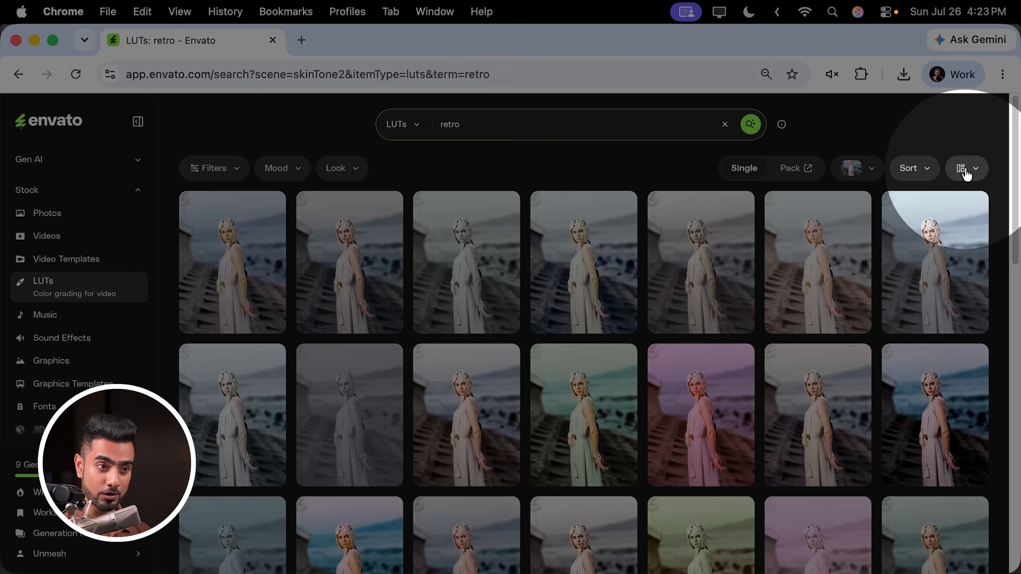
click(967, 168)
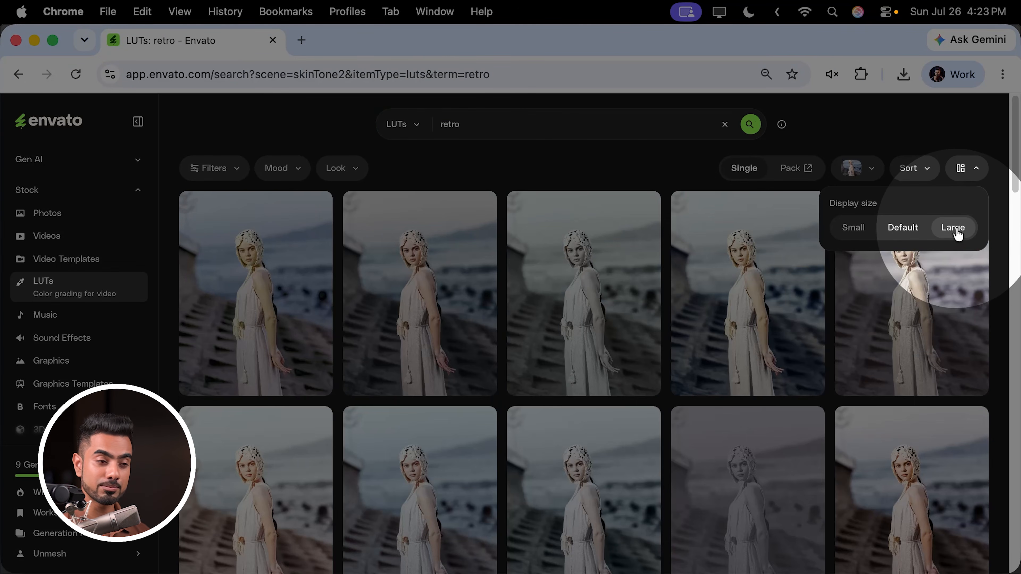
click(954, 233)
- Download the retro LUT that gives the beach photo an orange sky and dark, warm tones
scroll(1017, 398, down, 4)
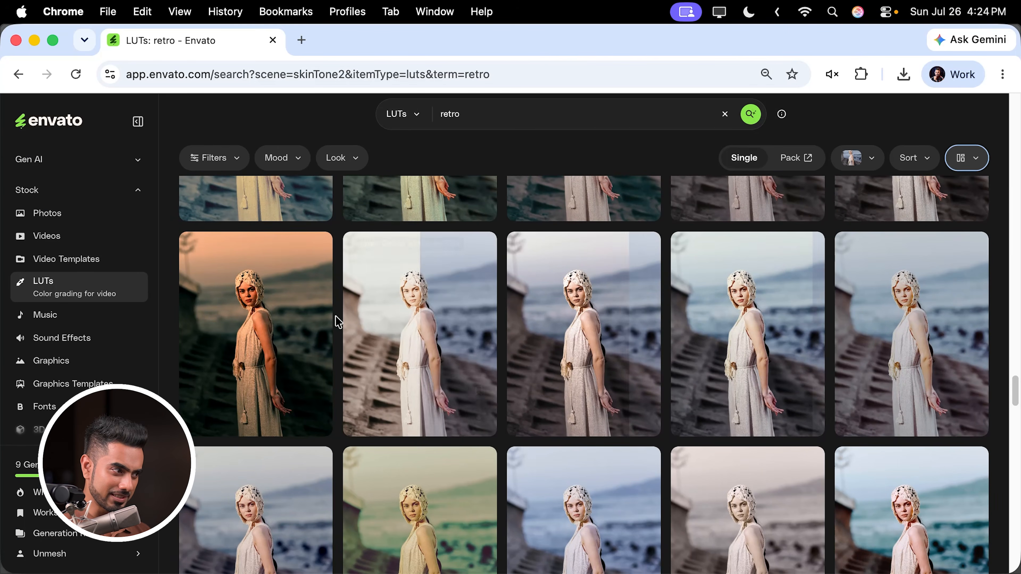
click(318, 422)
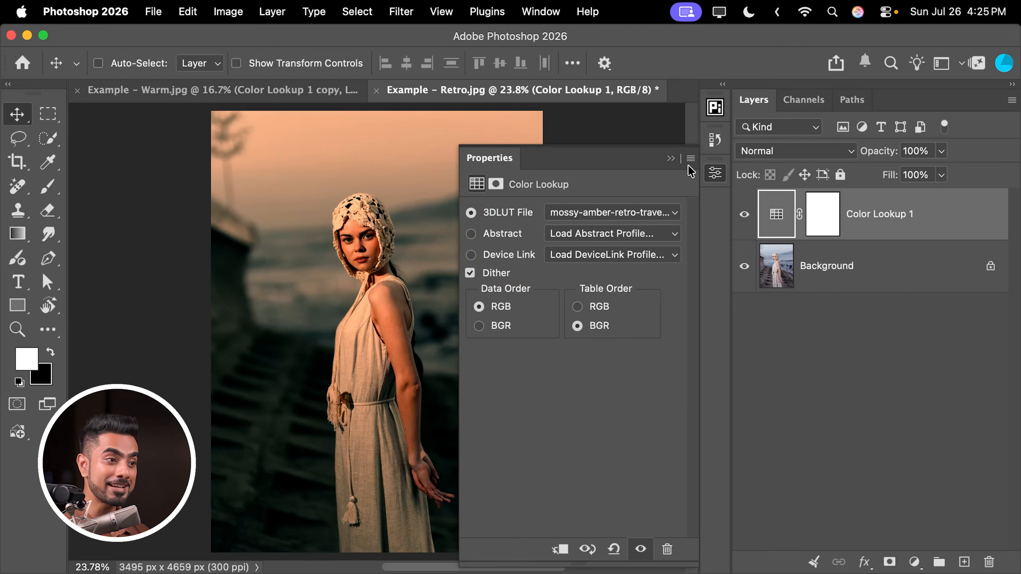
- In Photoshop, try the Color Lookup 1 layer of Example - Retro.jpg at 50% opacity and set it to 80%
click(670, 158)
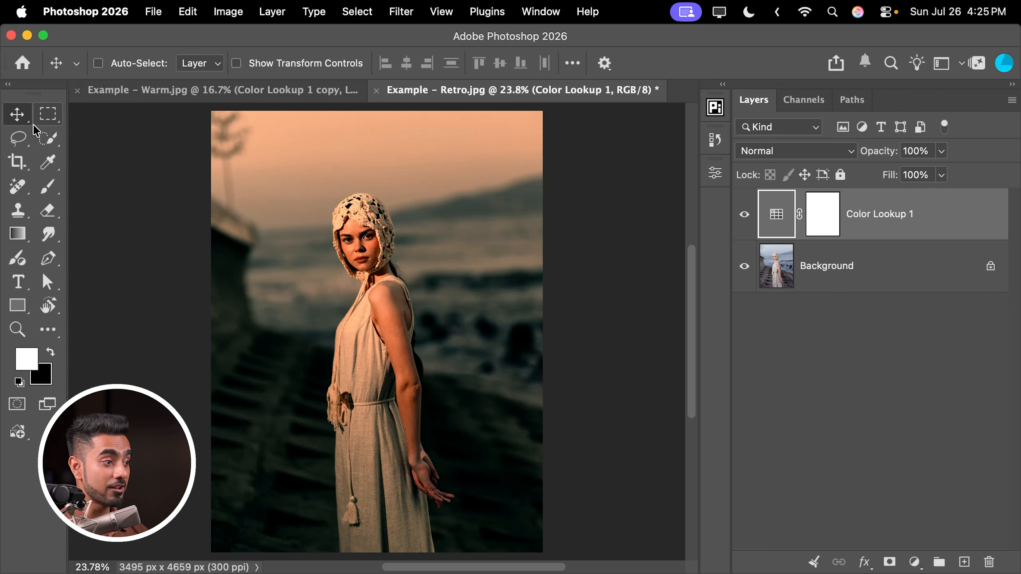
key(5)
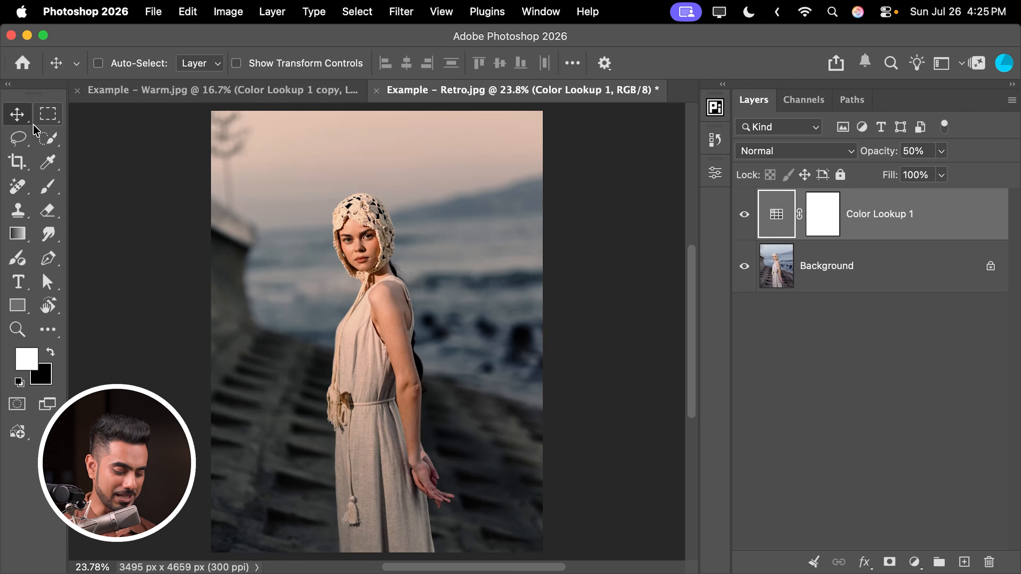
key(8)
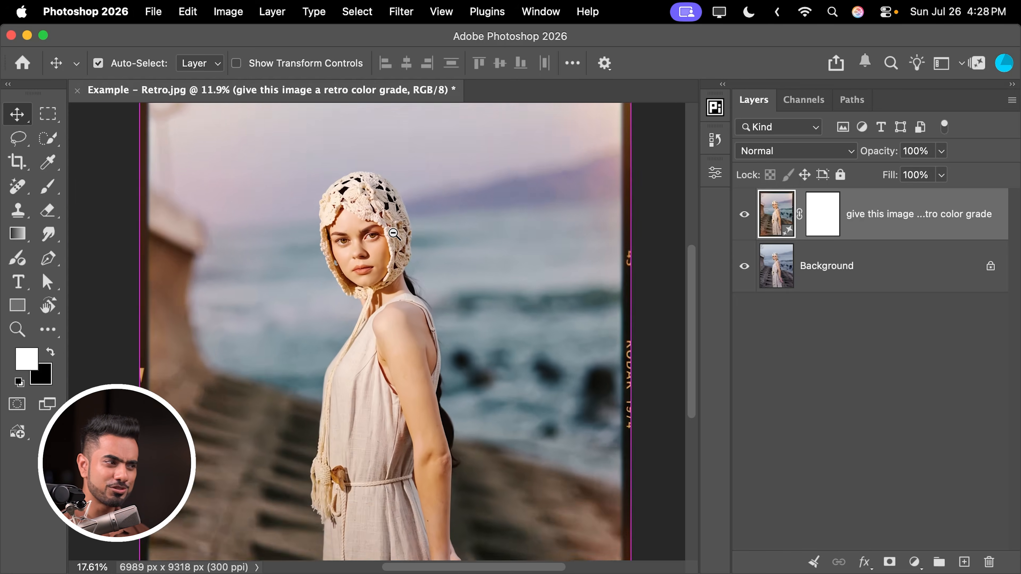
- Compare the AI-generated retro color grade layer with the original photo up close at the face, the eye and the dress belt
drag(394, 234, 486, 228)
click(743, 215)
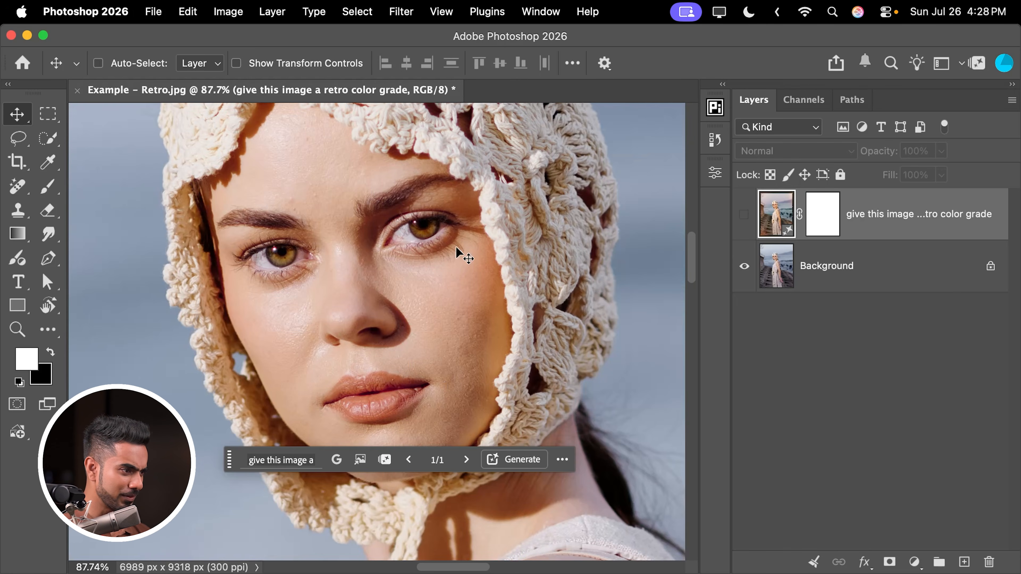
drag(421, 224, 487, 209)
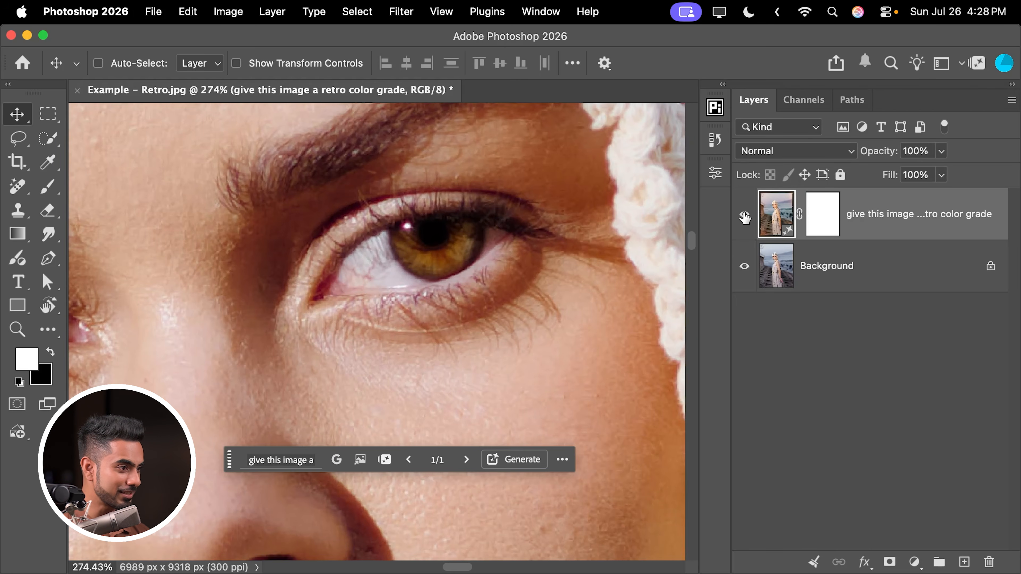
click(744, 217)
drag(496, 252, 450, 285)
drag(433, 364, 473, 241)
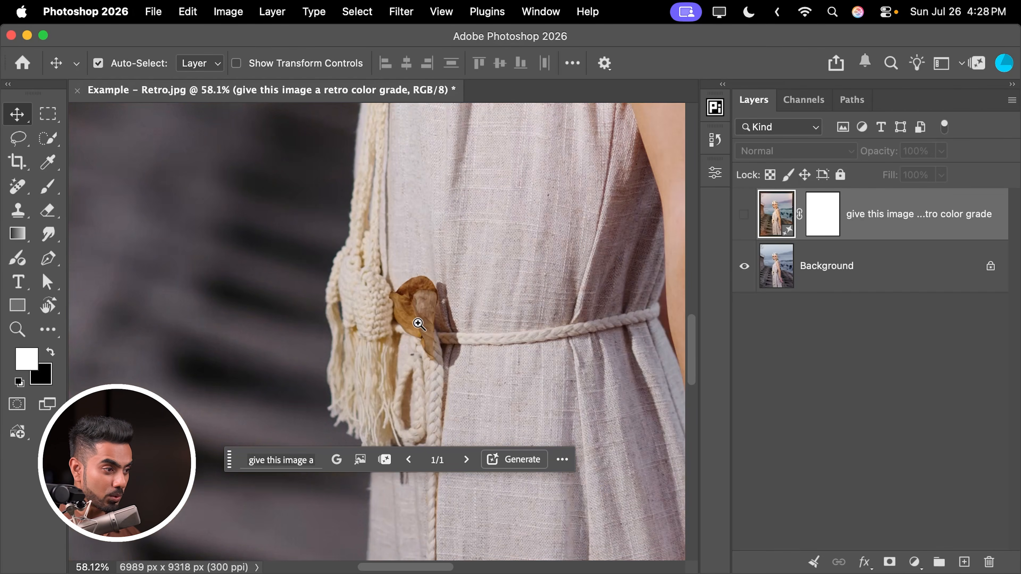
drag(418, 323, 449, 287)
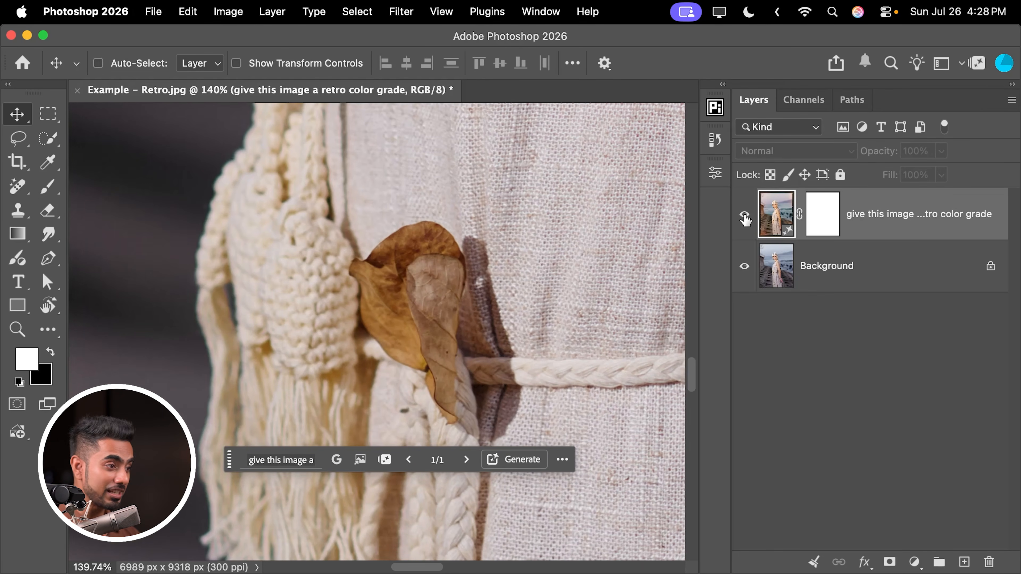
- Compare the AI-generated retro color grade layer with the original photo at the dried leaf on the belt
click(745, 216)
drag(501, 305, 462, 306)
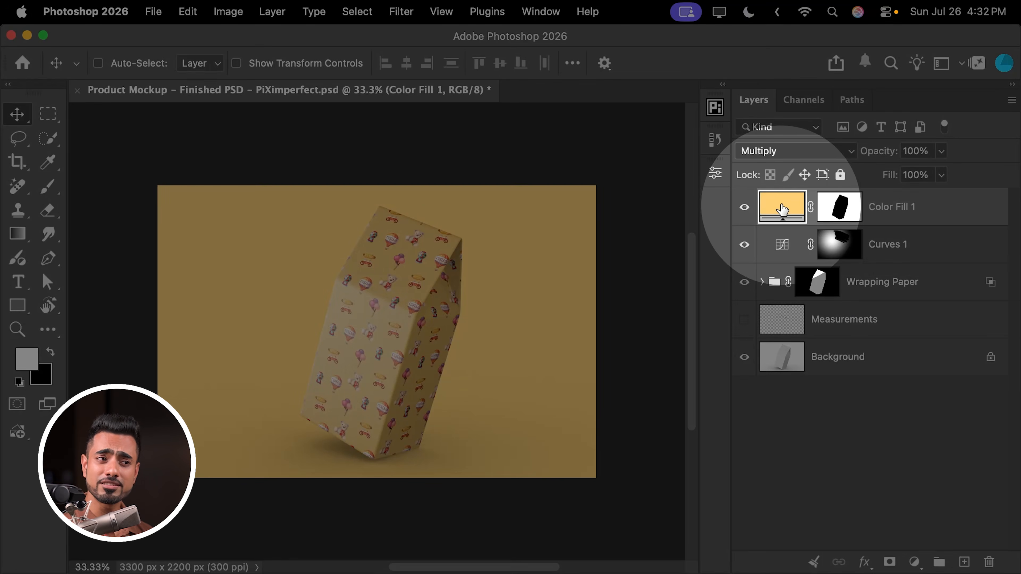
- In Product Mockup - Finished PSD - PiXimperfect.psd, change the Color Fill 1 background color to purple #8b28f0
double_click(781, 206)
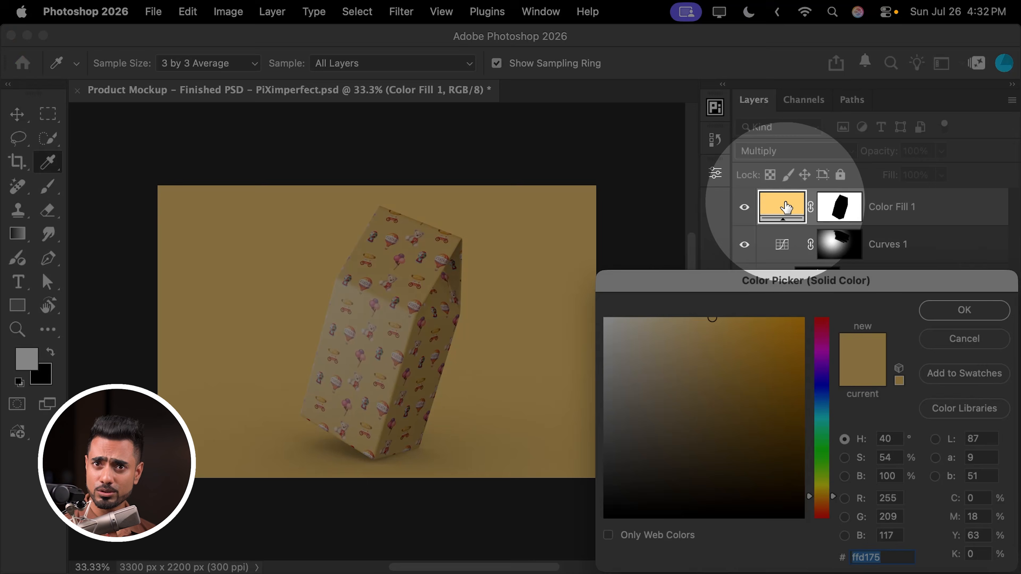
drag(771, 328, 777, 339)
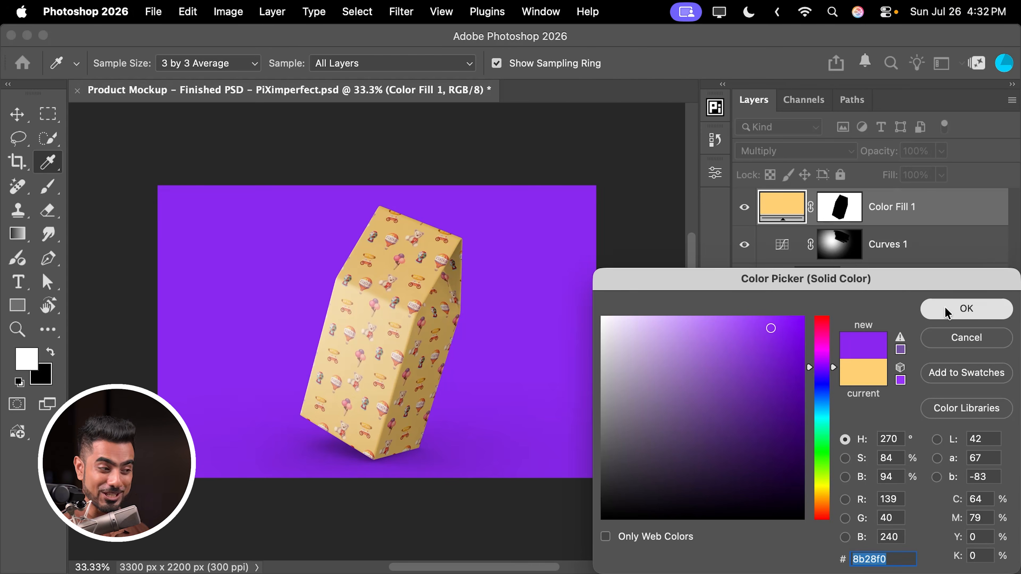
click(966, 309)
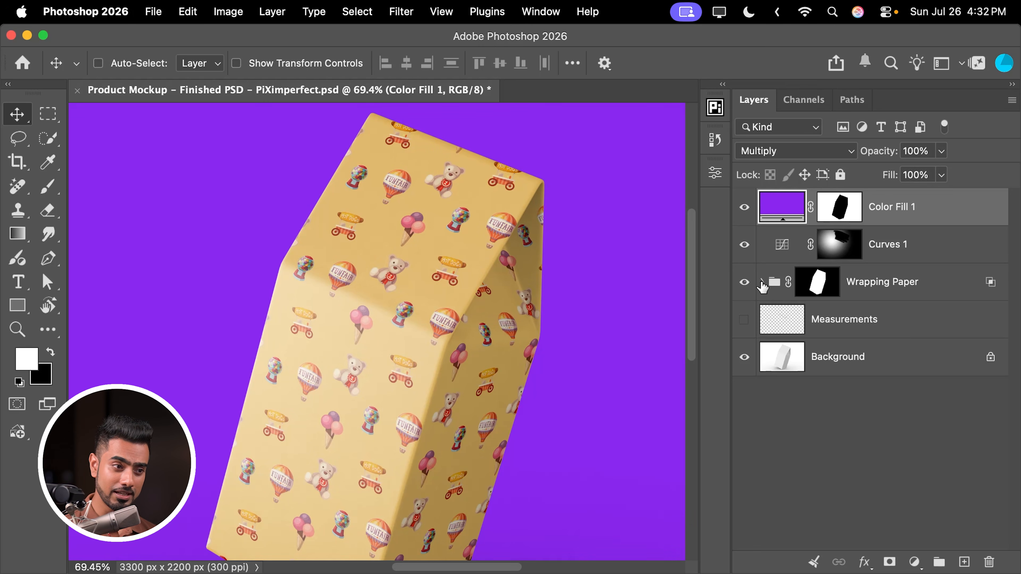
- In the Wrapping Paper group's Front smart object, hide Pattern Fill 2, save it and return to the product mockup
click(762, 283)
double_click(805, 321)
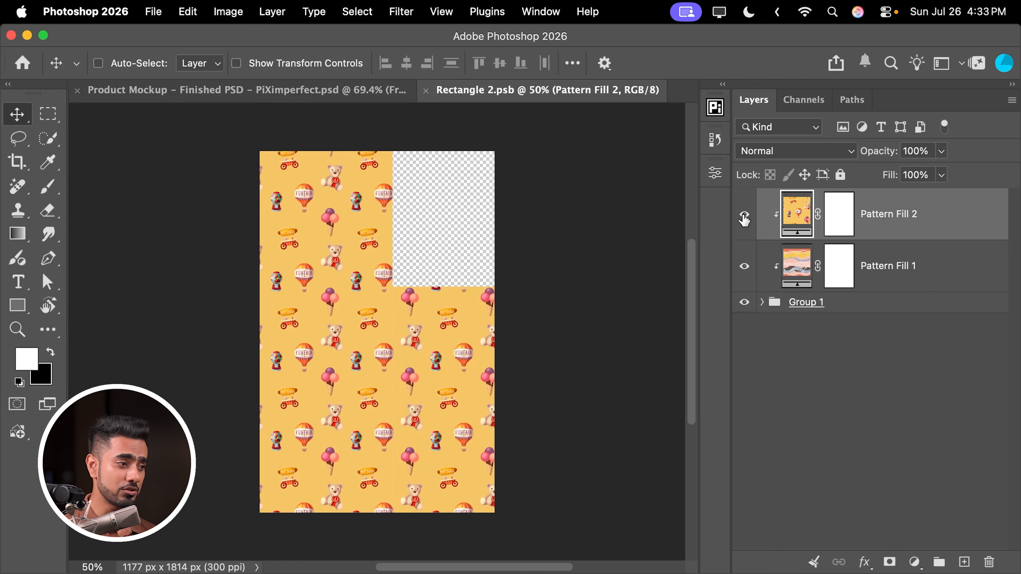
click(744, 219)
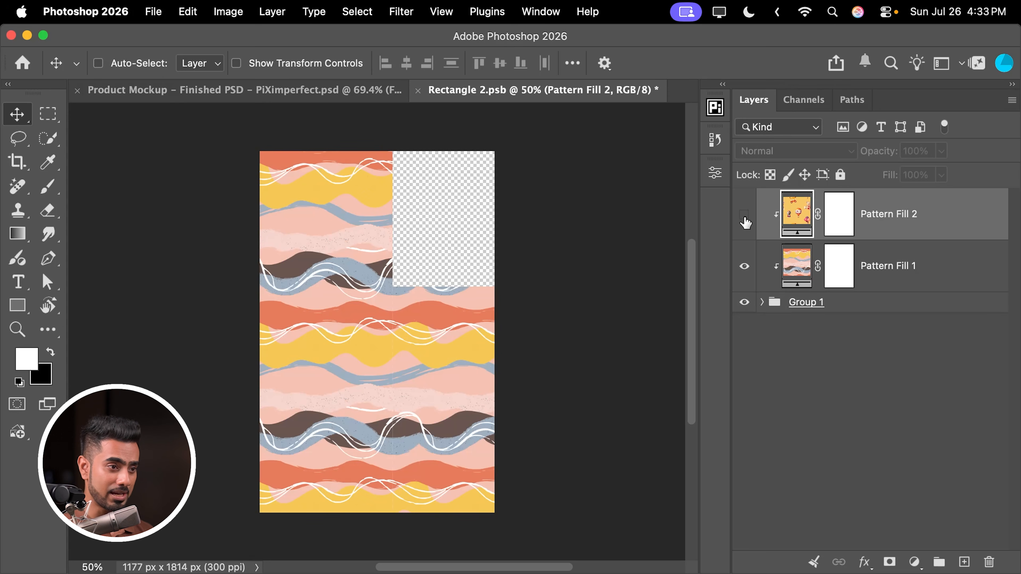
key(super+s)
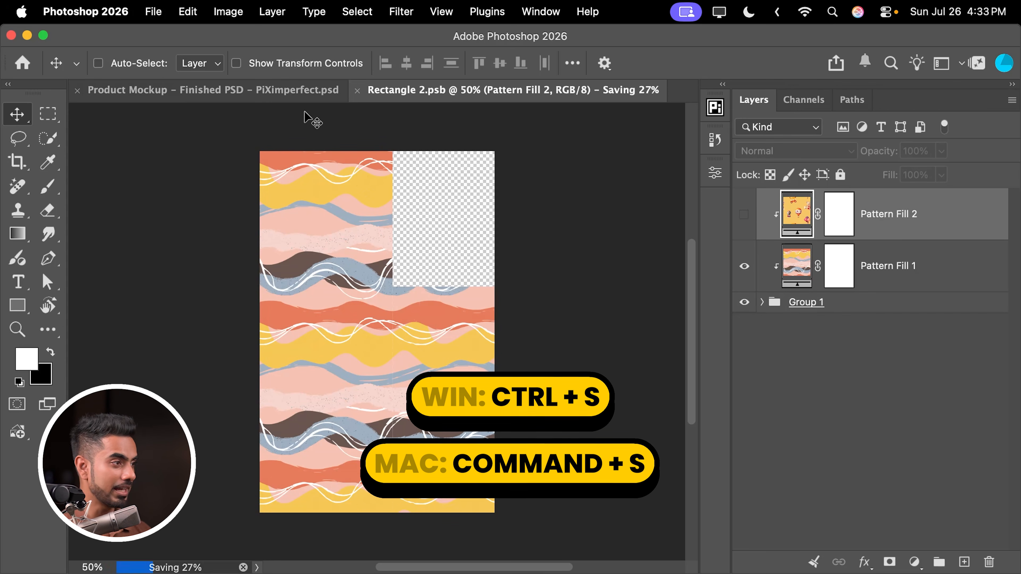
click(304, 90)
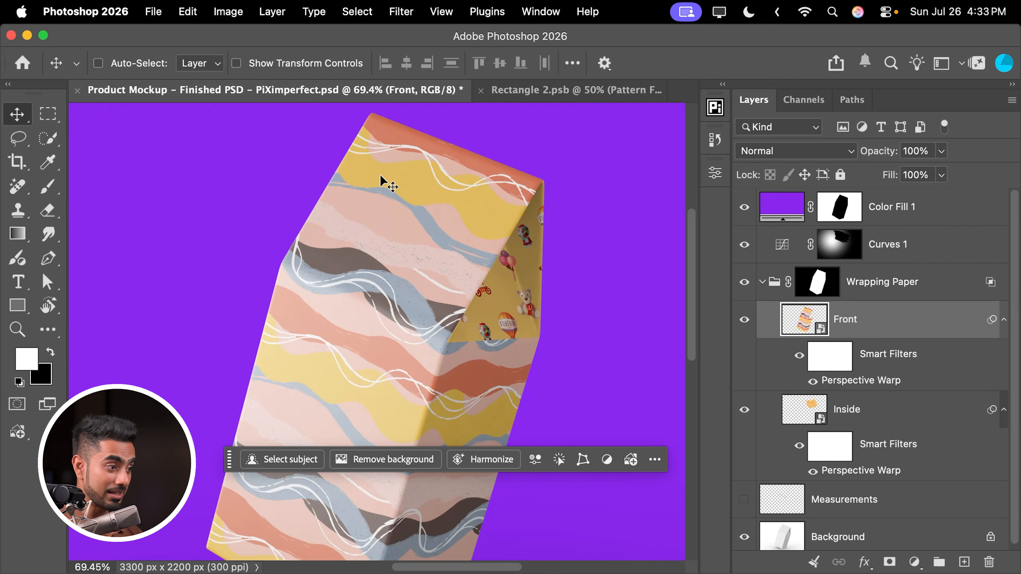
scroll(418, 274, down, 2)
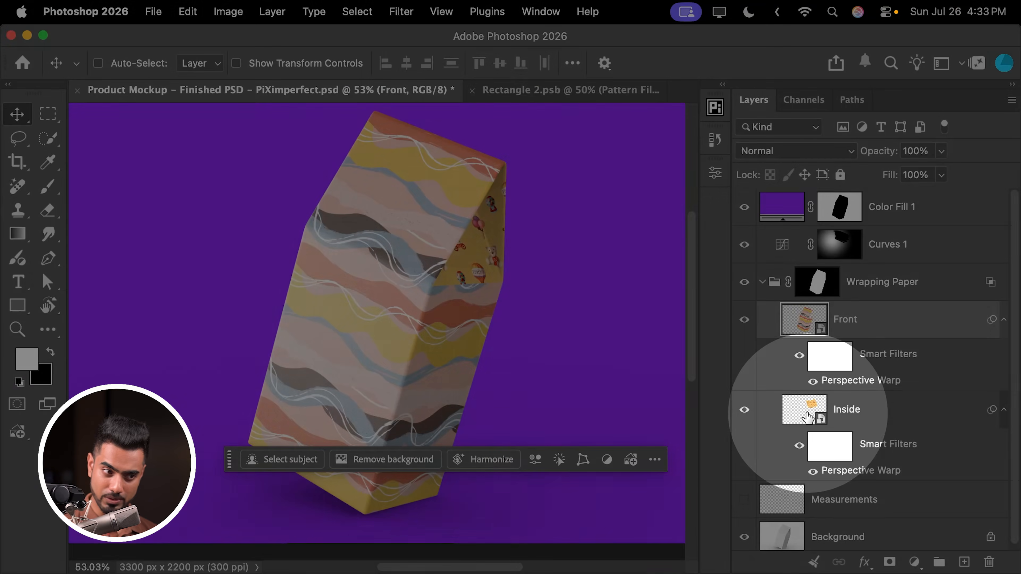
- Hide Pattern Fill 2 in the Inside smart object, save it and check the wavy wrapping on the carton up close
double_click(804, 409)
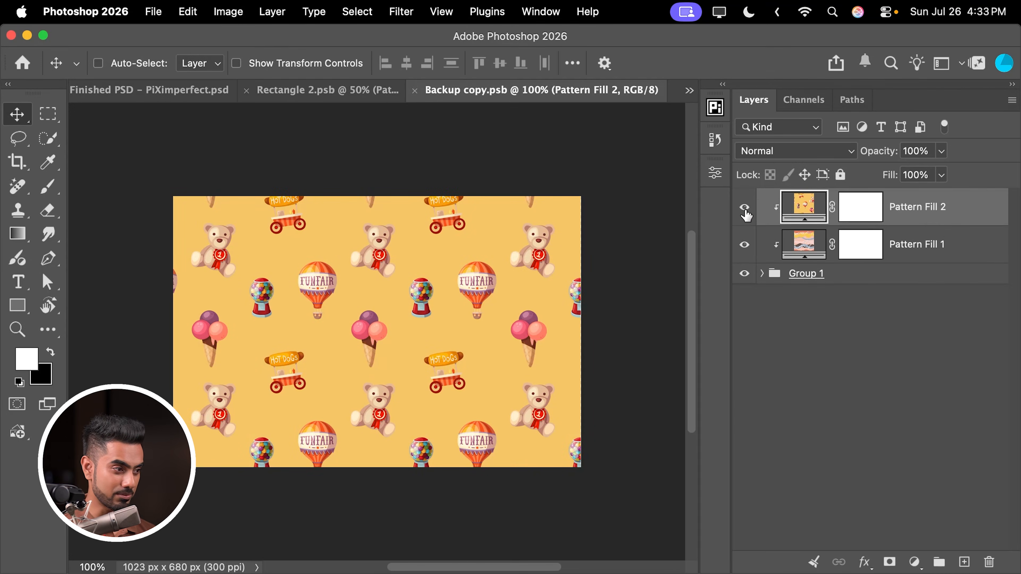
click(744, 209)
key(super+s)
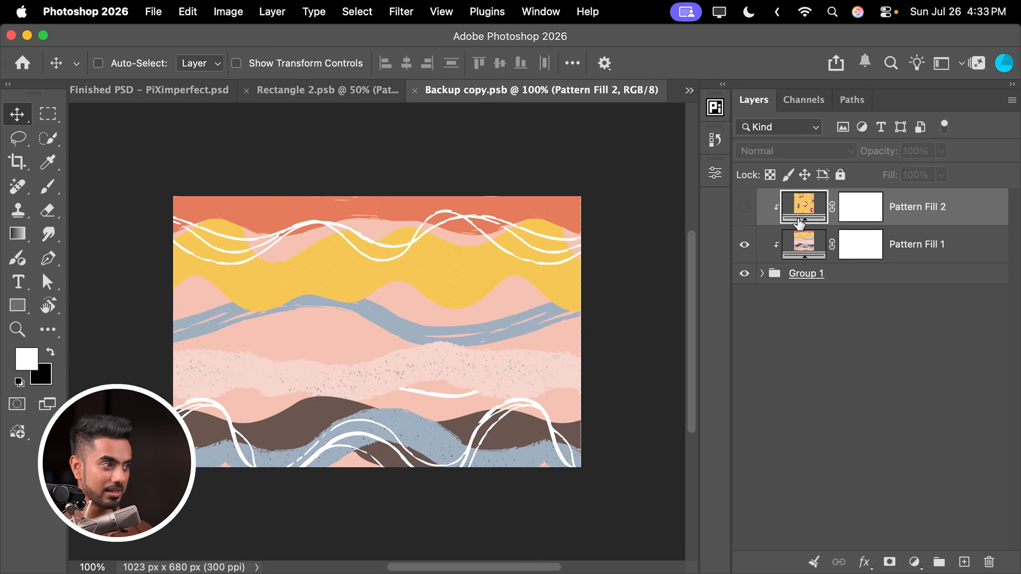
click(175, 91)
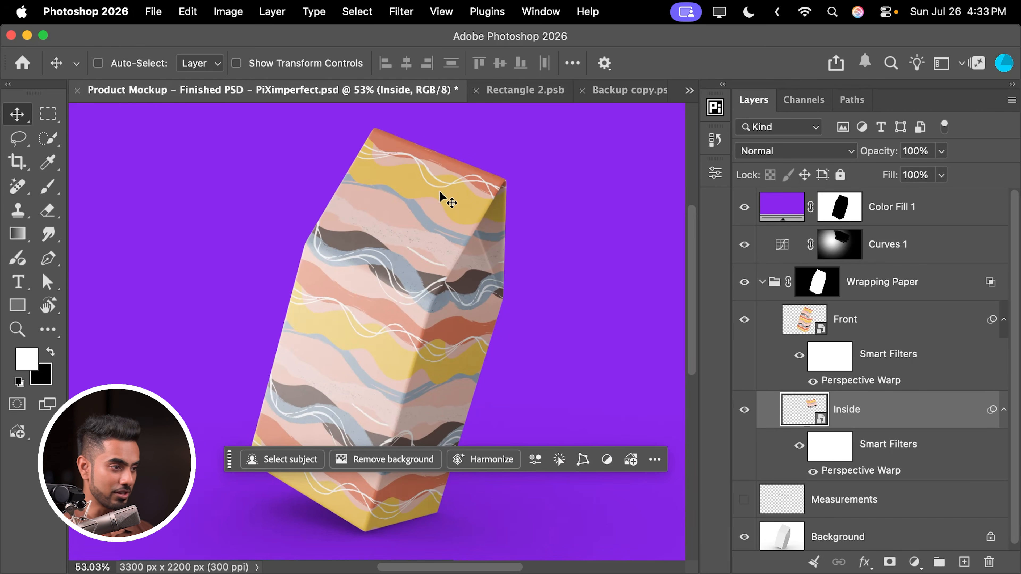
scroll(442, 293, up, 5)
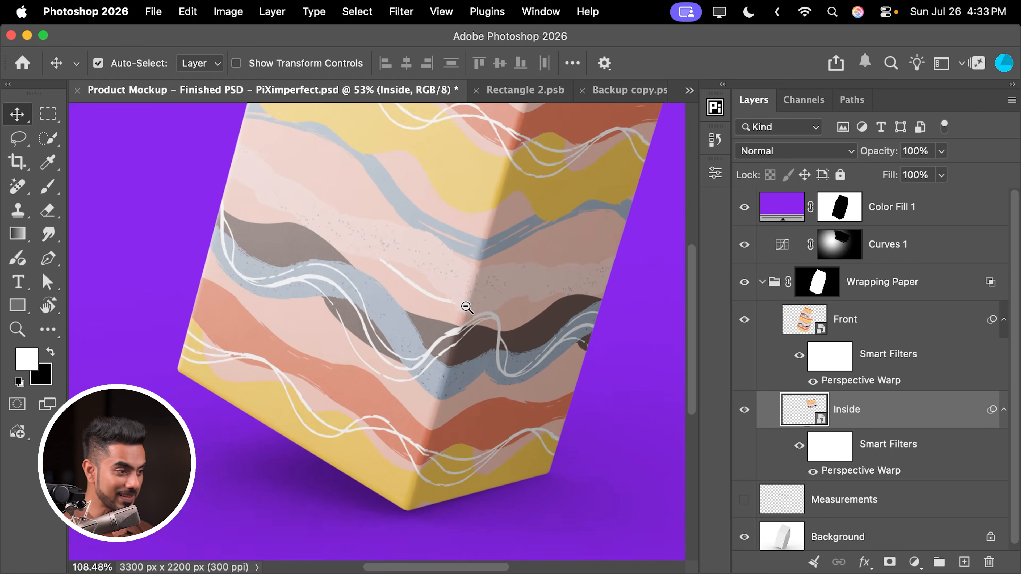
drag(520, 206, 483, 224)
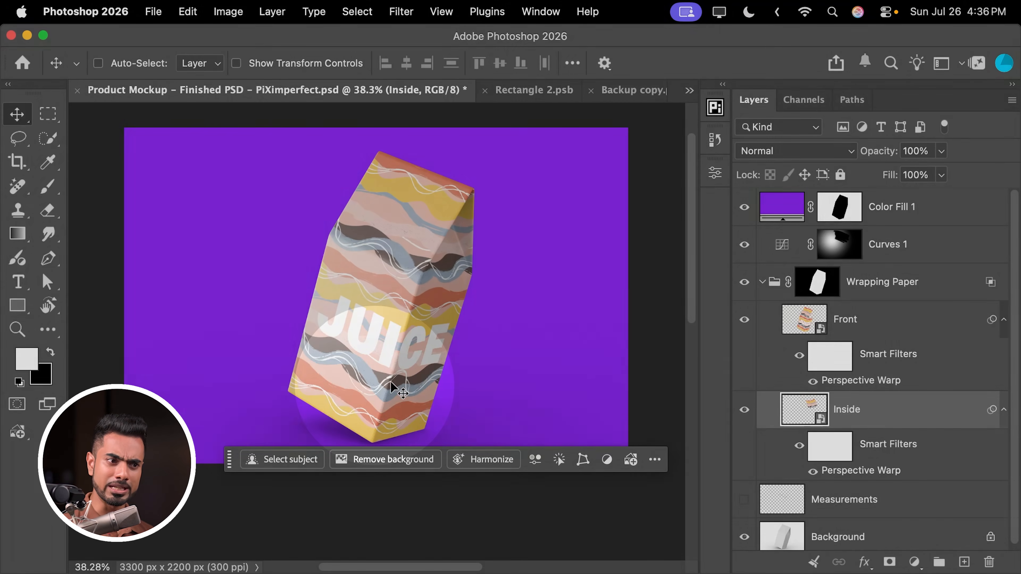
- In the Front smart object, scale the JUICE text down to about 210 px, save and return to the mockup
double_click(801, 324)
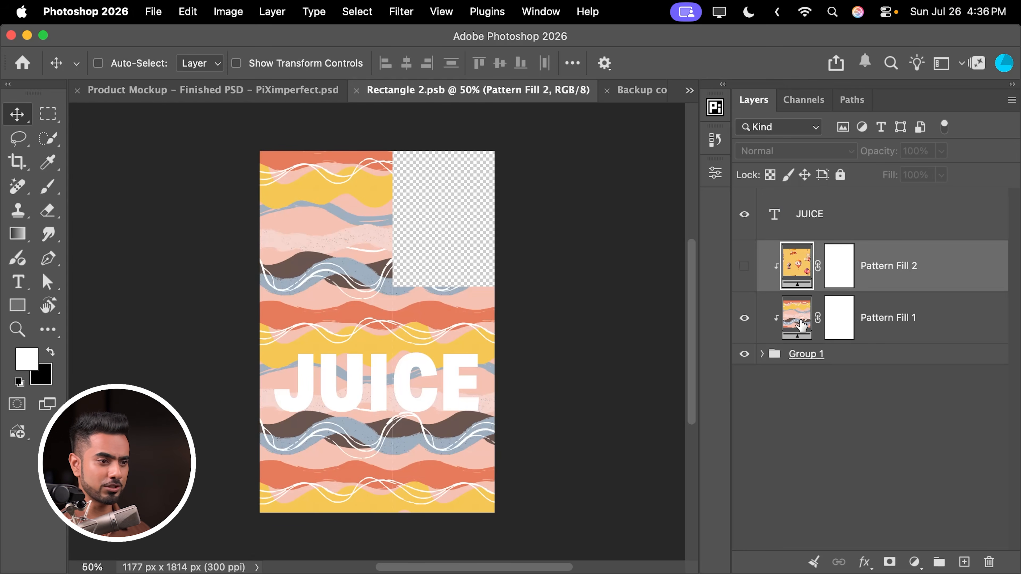
click(819, 221)
key(super+t)
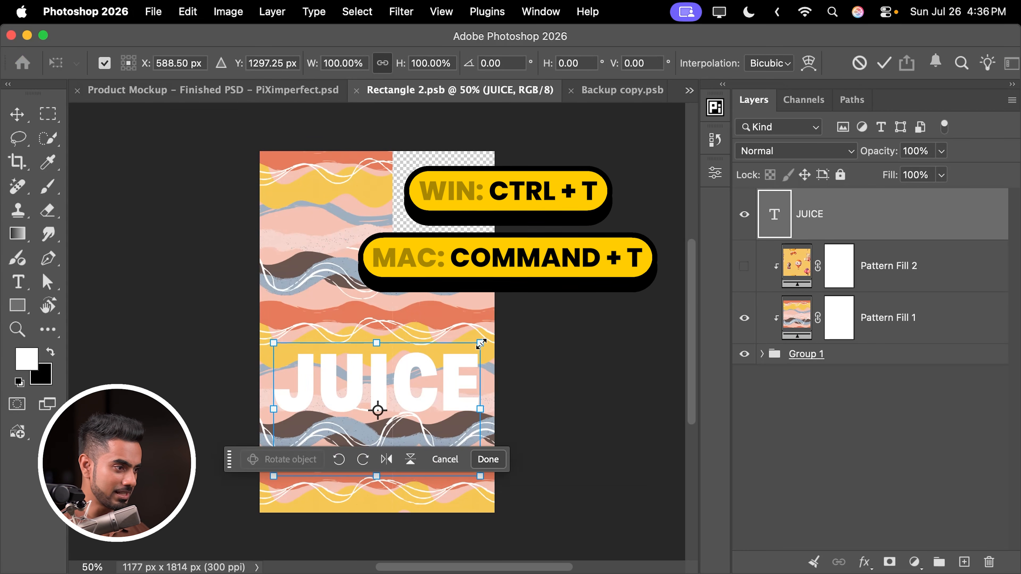
drag(481, 344, 354, 381)
key(Return)
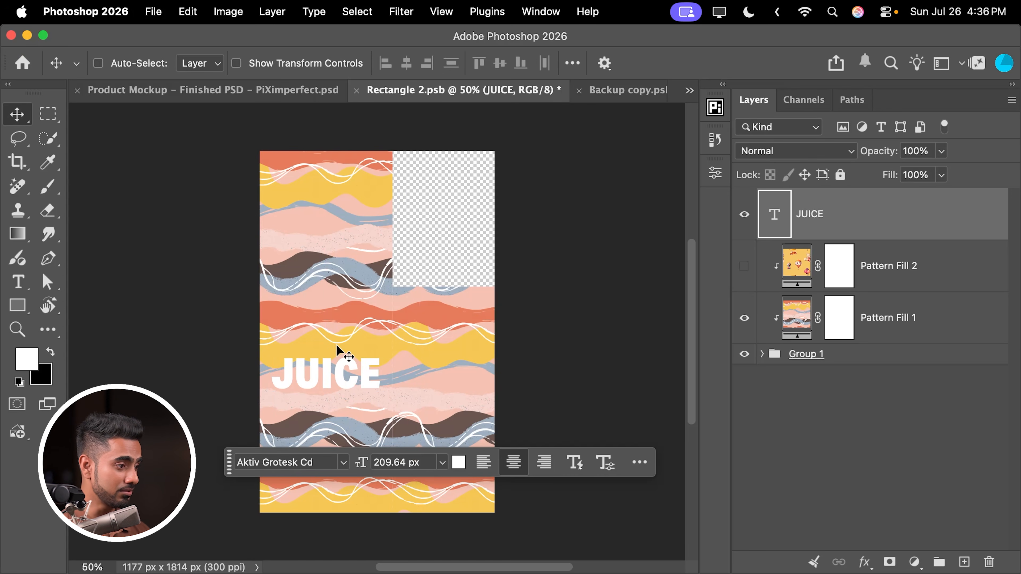
key(super+s)
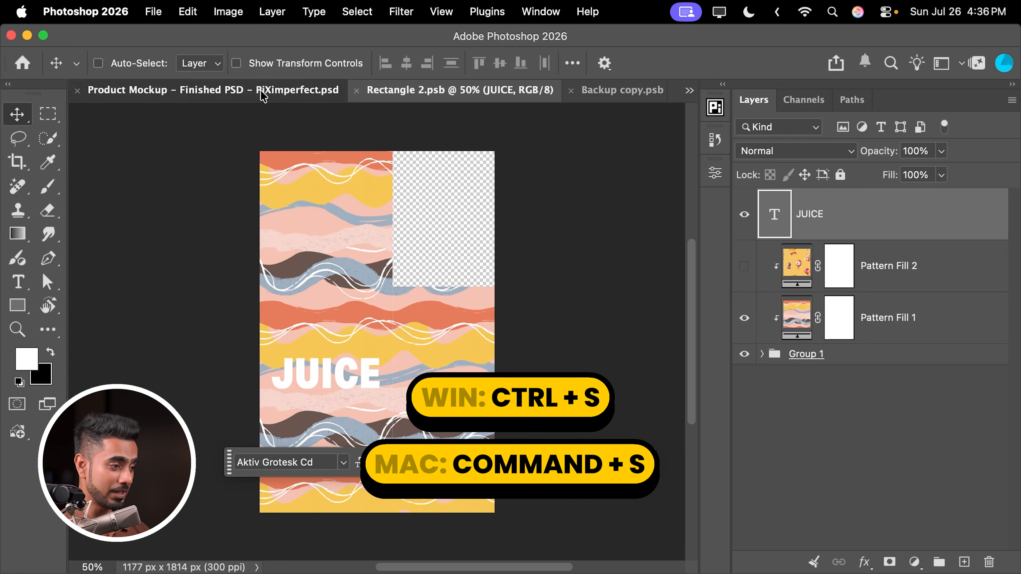
click(257, 90)
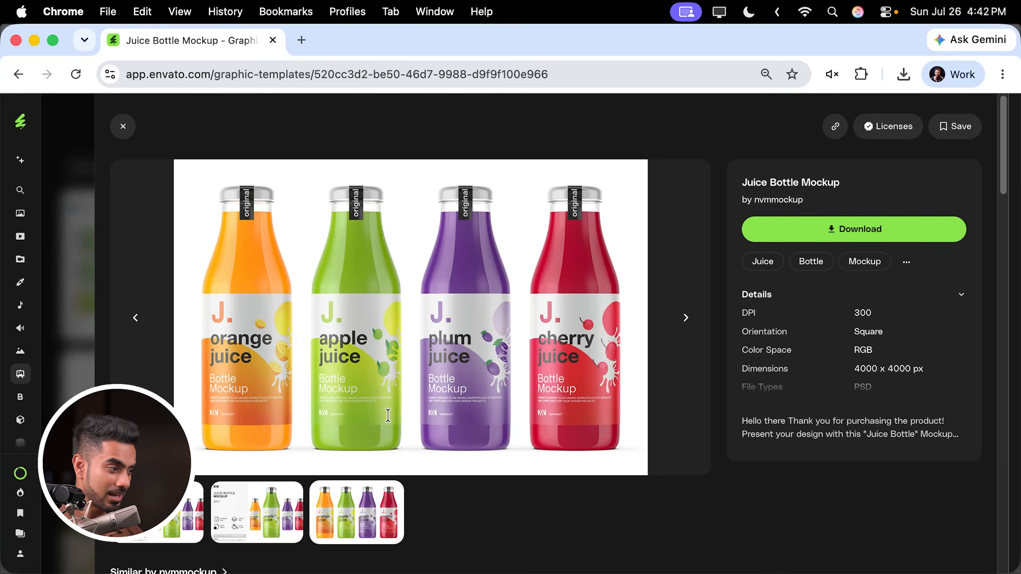
- View the Juice Bottle Mockup in Envato, and in its Photoshop file check the LABEL, BOTTLE and CAP groups by toggling their visibility
key(Left)
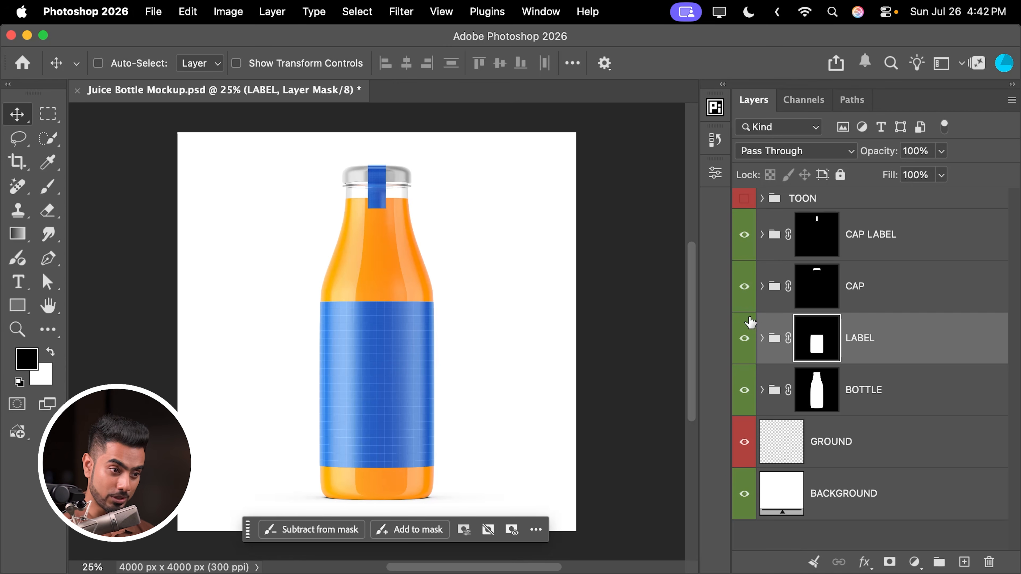
click(744, 338)
click(744, 339)
click(745, 390)
click(745, 390)
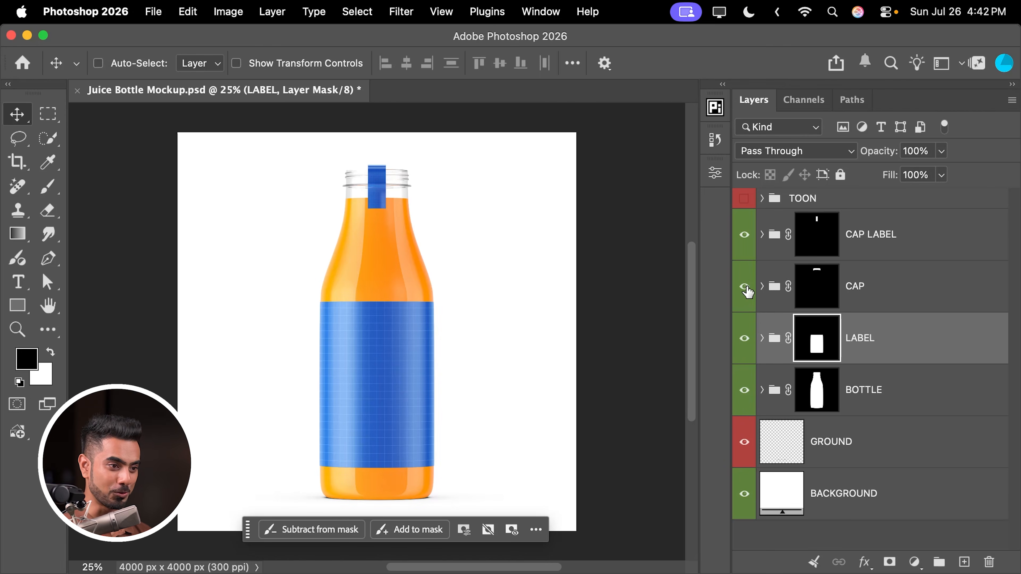
click(744, 287)
- Open the LABEL smart object inside the LABEL group and paste the grape label artwork above the UV layer
click(761, 338)
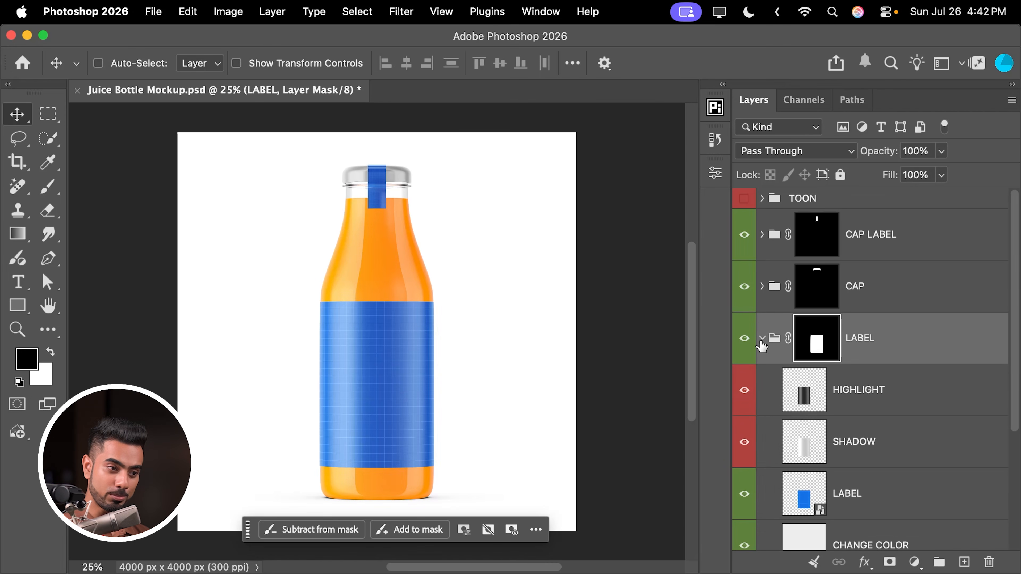
scroll(1016, 402, down, 5)
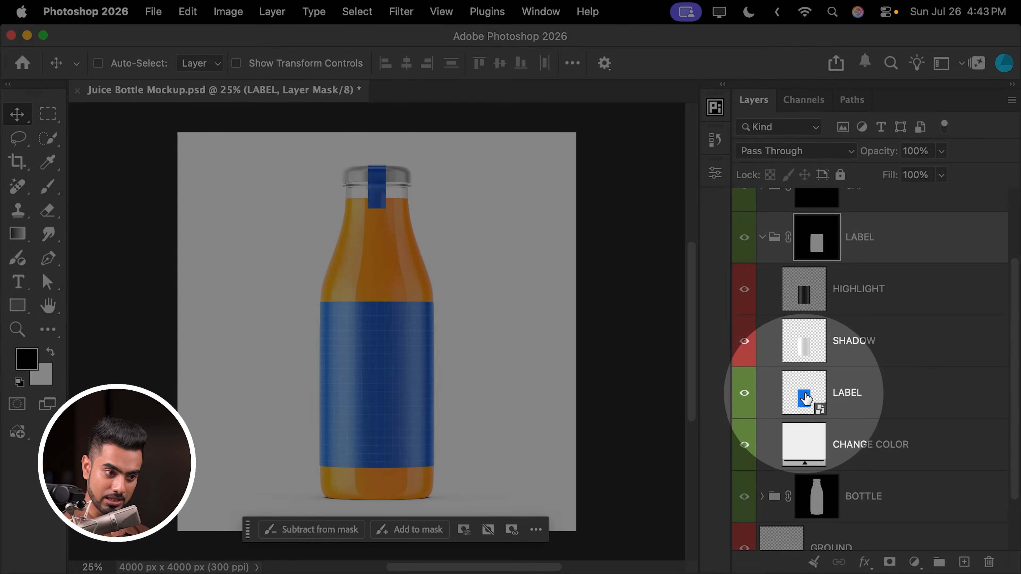
double_click(789, 397)
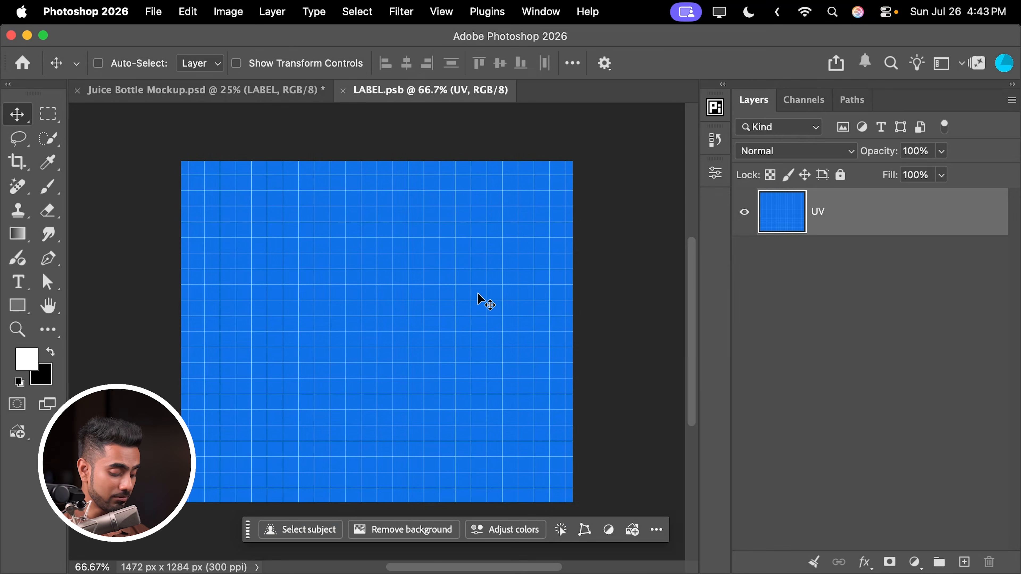
key(super+v)
scroll(453, 306, down, 3)
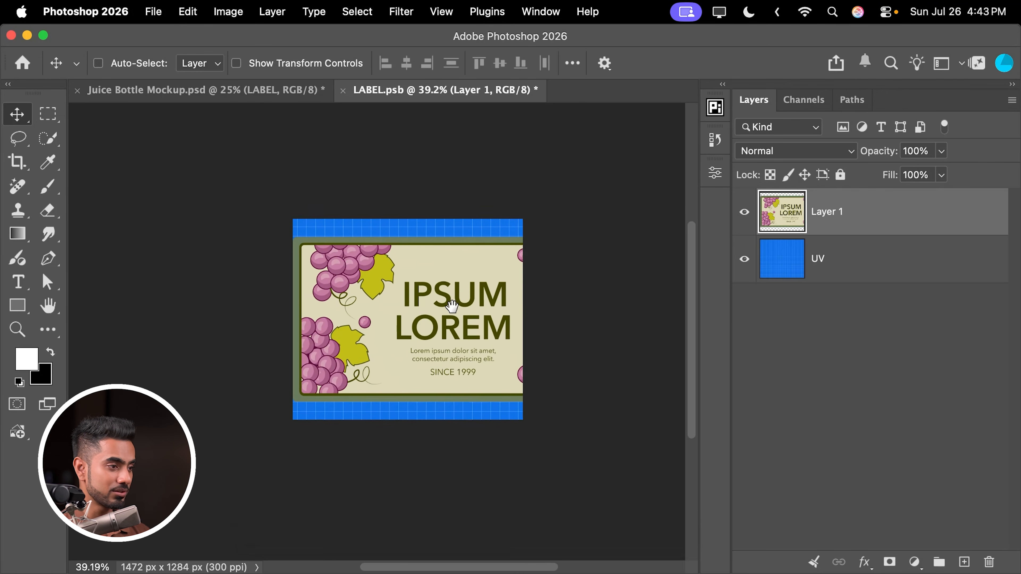
- Enlarge the grape label to the canvas height, shift it about 464 px left, and save it to update the bottle mockup
key(super+t)
drag(485, 308, 415, 296)
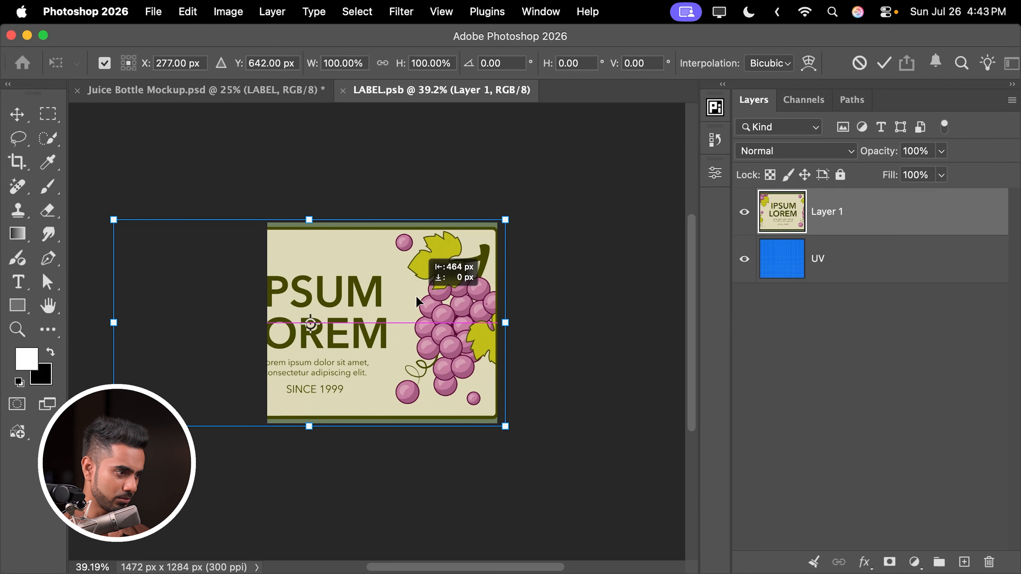
key(Return)
key(super+s)
click(297, 95)
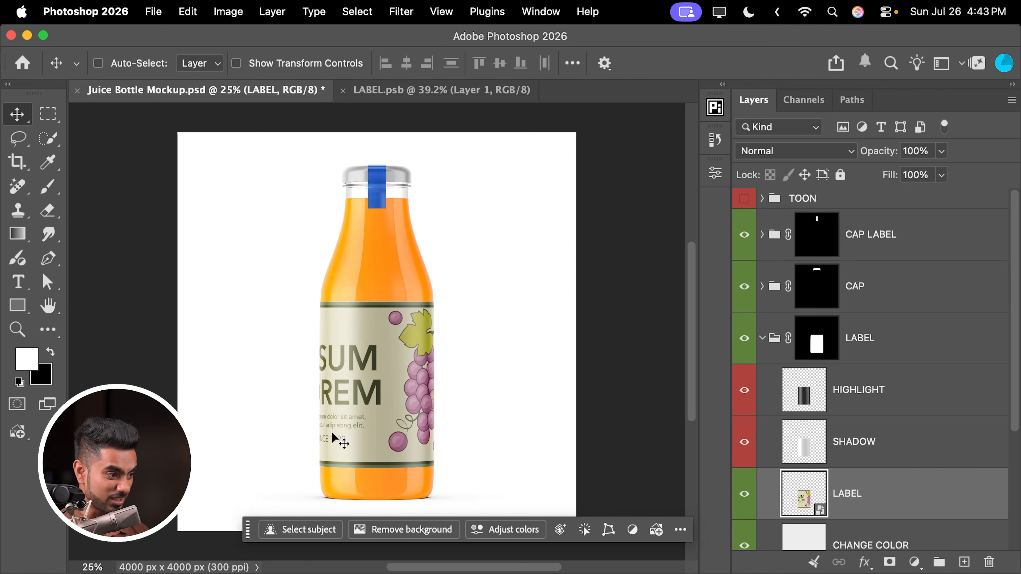
- Examine the printed grape label on the juice bottle up close for its surface texture
scroll(563, 388, up, 10)
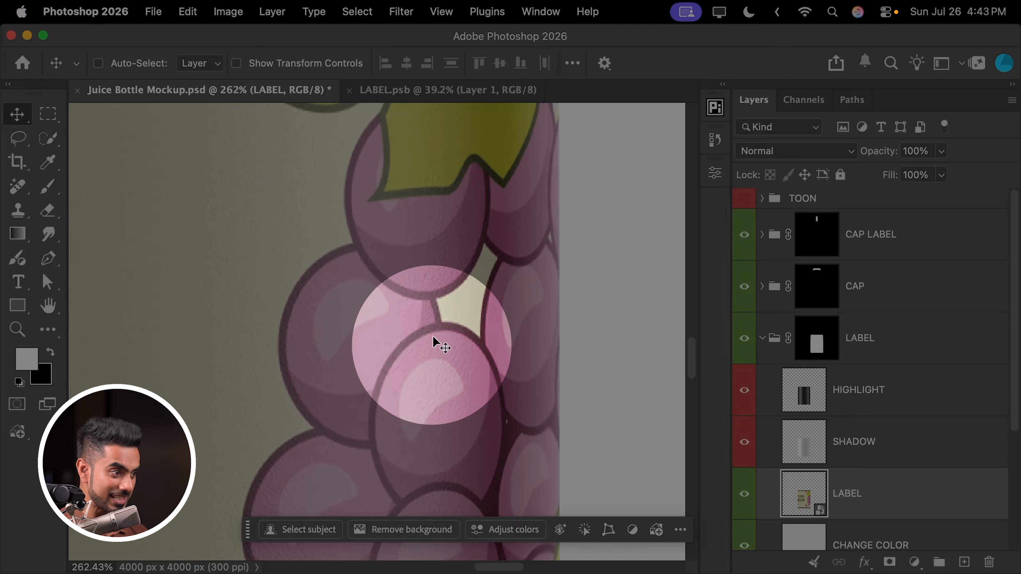
drag(425, 214, 438, 401)
drag(445, 330, 467, 337)
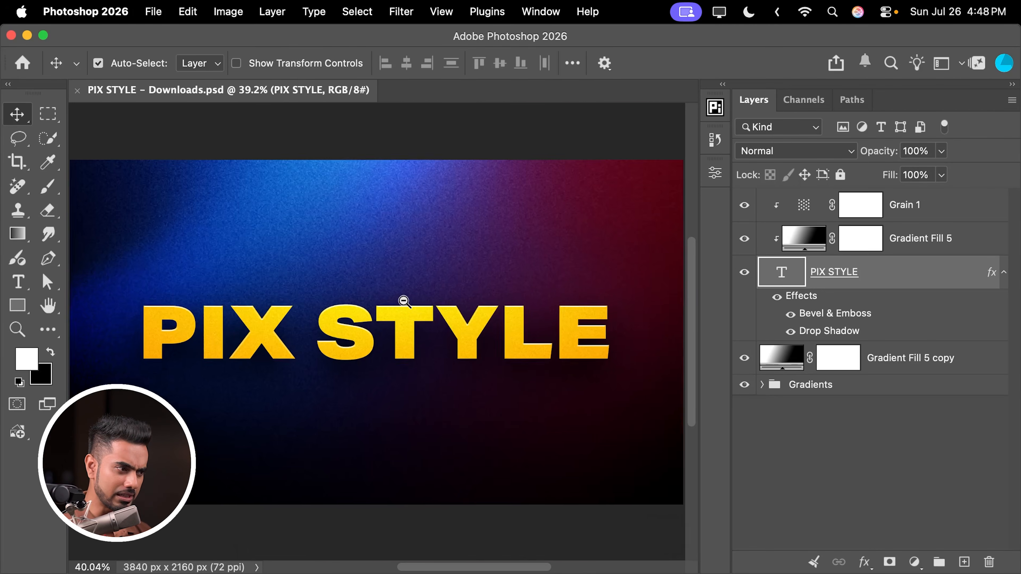
- In PIX STYLE - Downloads.psd, examine the bevel and grain on the PIX STYLE letters up close
drag(403, 301, 506, 292)
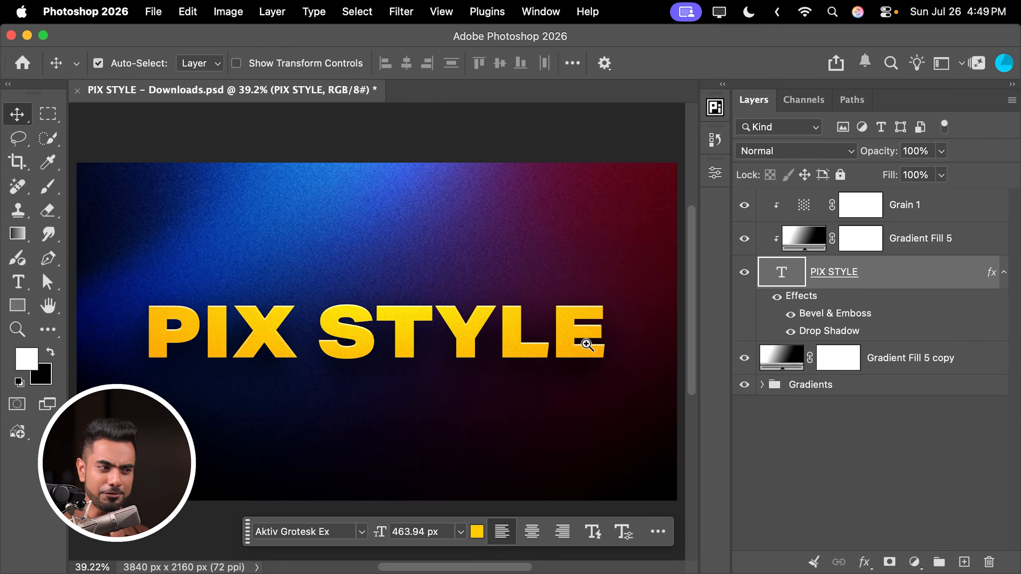
drag(586, 345, 676, 322)
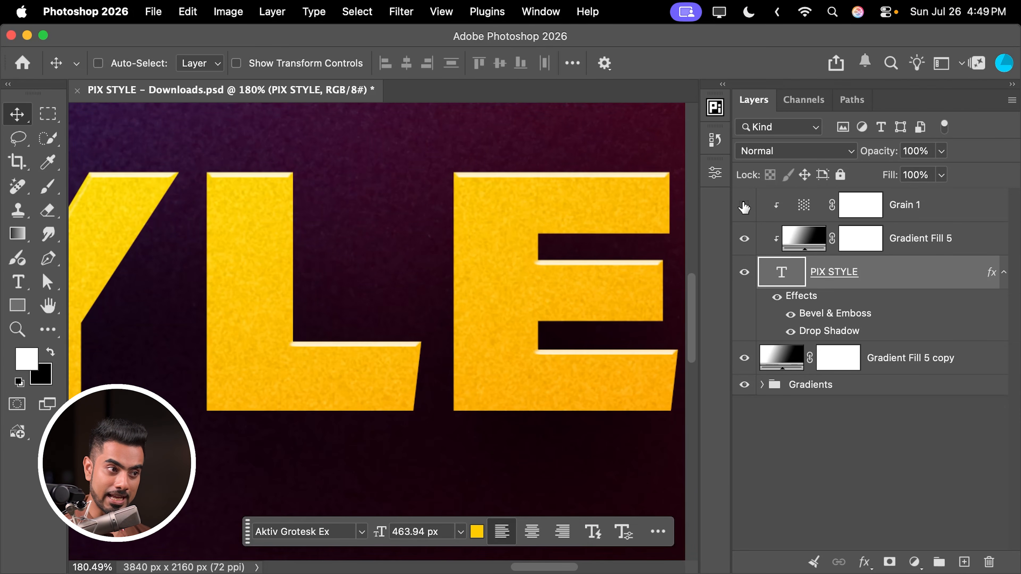
key(super+0)
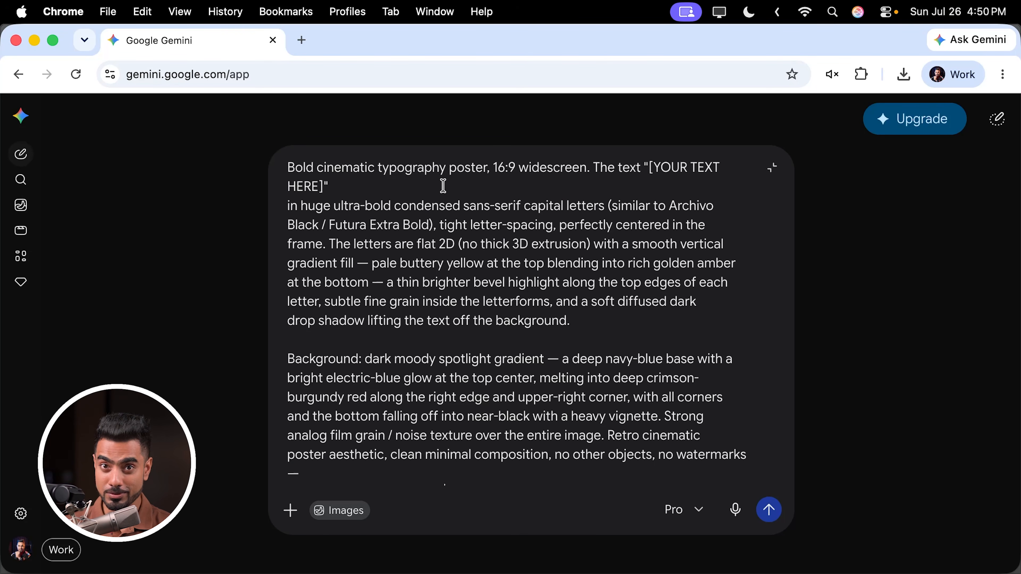
- In Google Gemini in the browser, replace the [YOUR TEXT HERE] placeholder with HAKUNA MATATA in the poster prompt and generate the image
drag(759, 167, 648, 167)
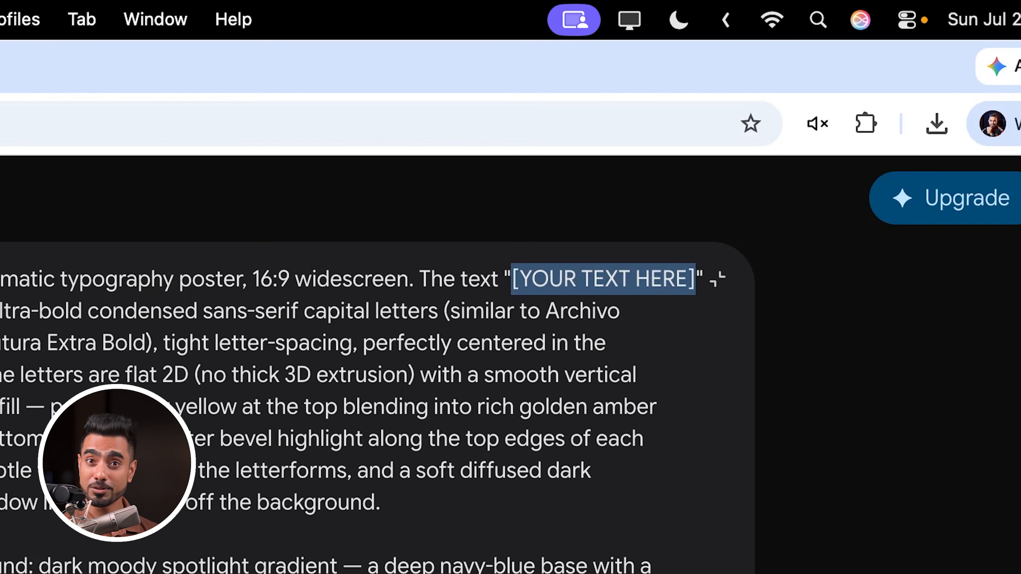
text(HAKUNA MATATA)
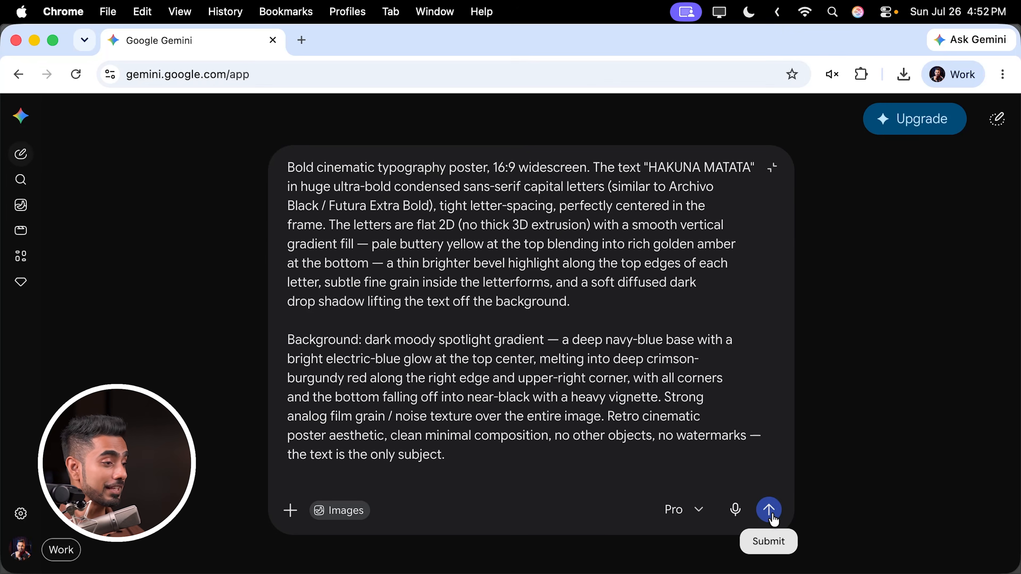
click(767, 511)
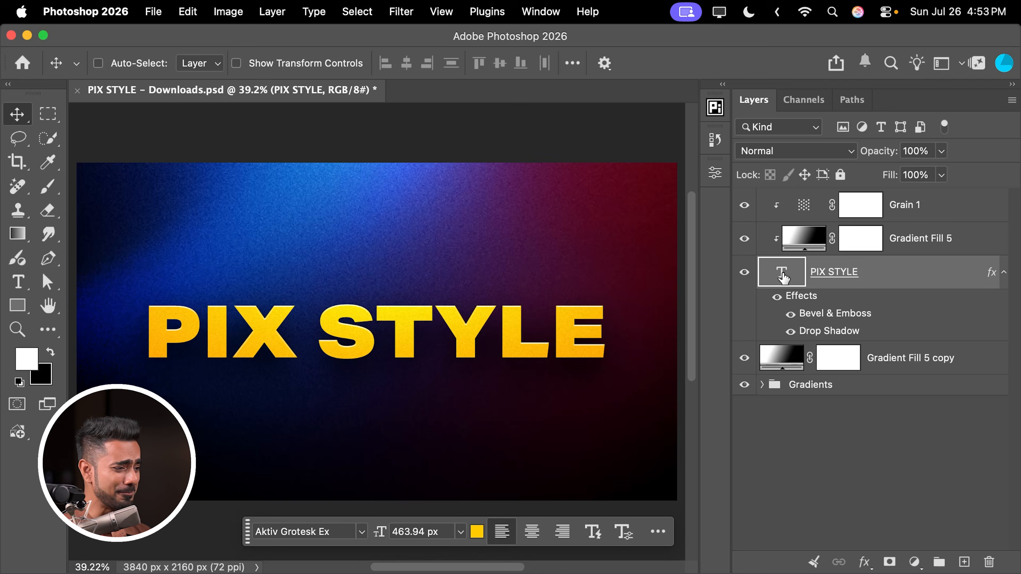
- In Photoshop's PIX STYLE - Downloads.psd, replace the PIX STYLE text with HAKUNA MATATA on two lines
double_click(781, 274)
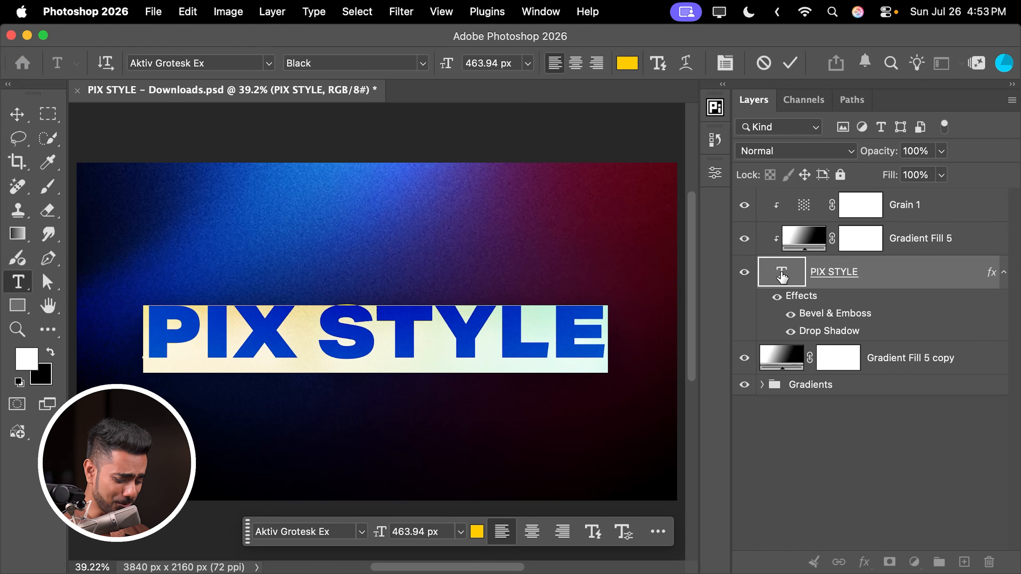
text(HAKUNA)
key(Return)
text(MATATA)
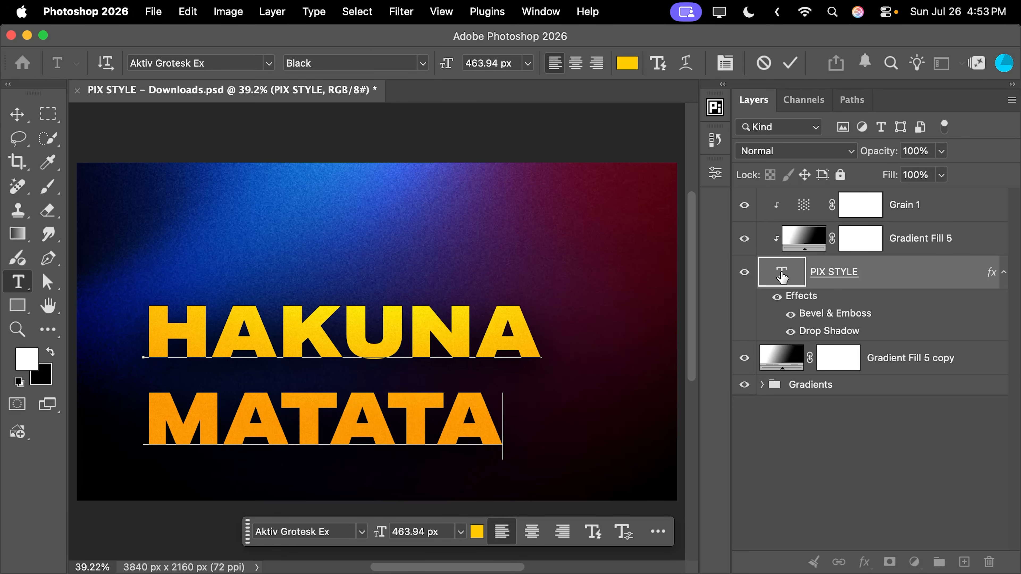
key(ctrl+Return)
- Convert the HAKUNA MATATA text to box-style Dynamic Text and move it up toward the middle of the canvas
double_click(782, 277)
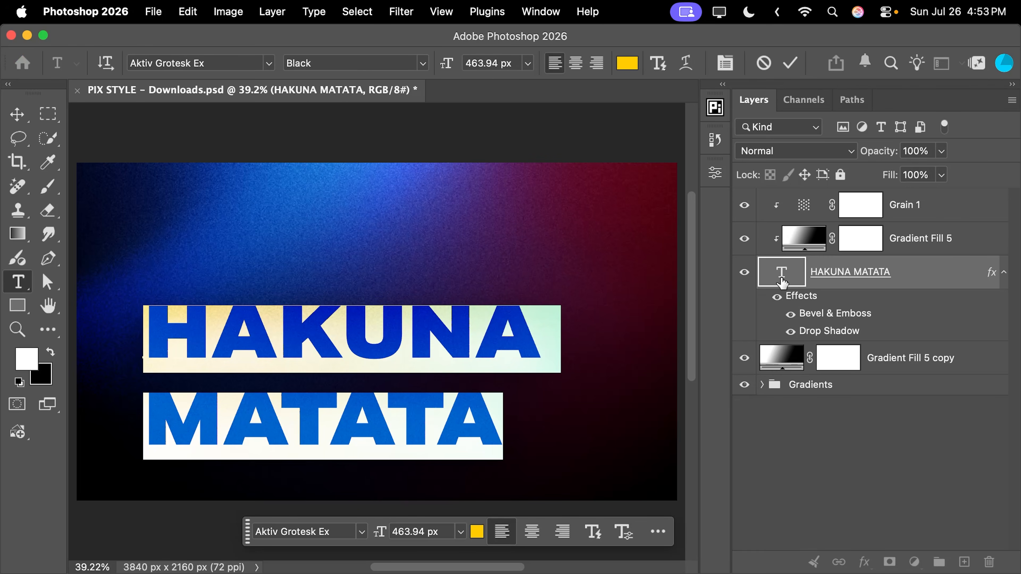
click(658, 63)
click(616, 118)
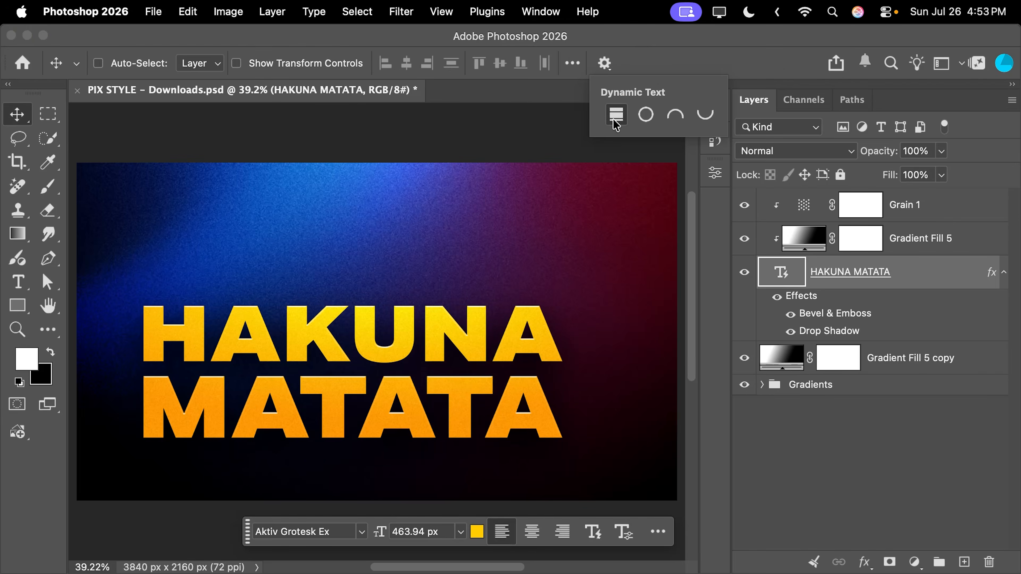
click(22, 111)
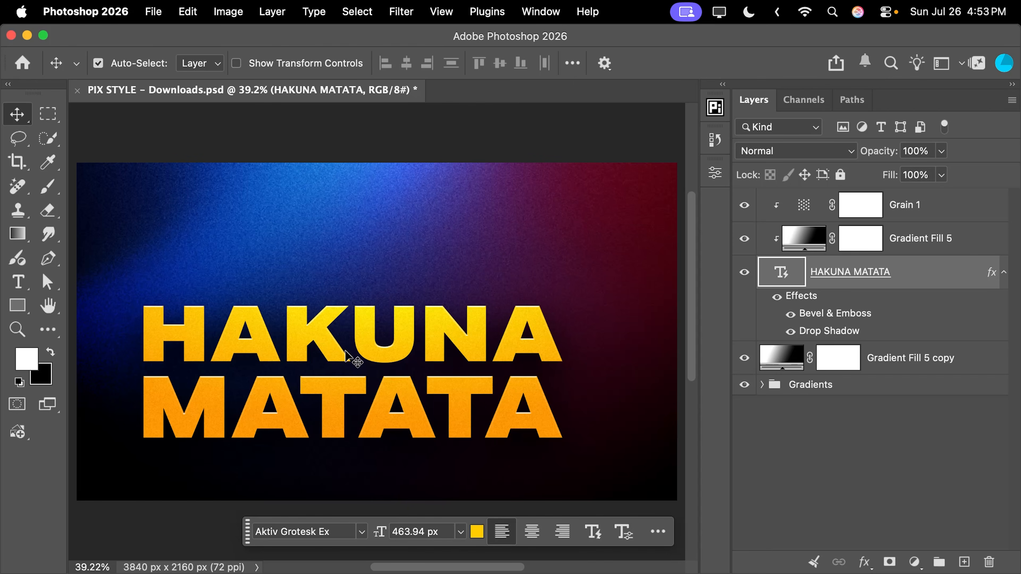
drag(346, 354, 410, 292)
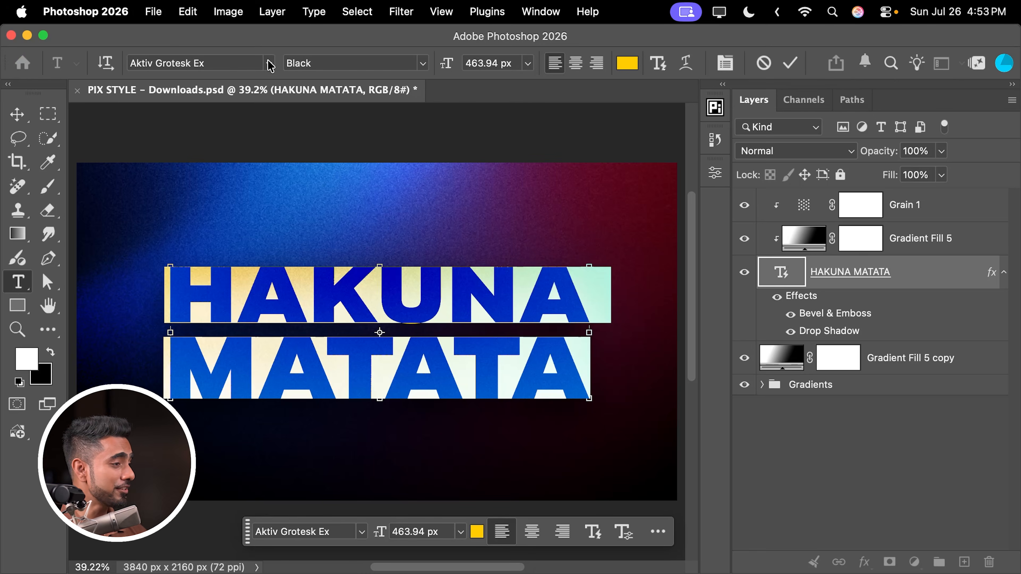
- Change the font of the HAKUNA MATATA text to Kaira
click(269, 64)
click(316, 228)
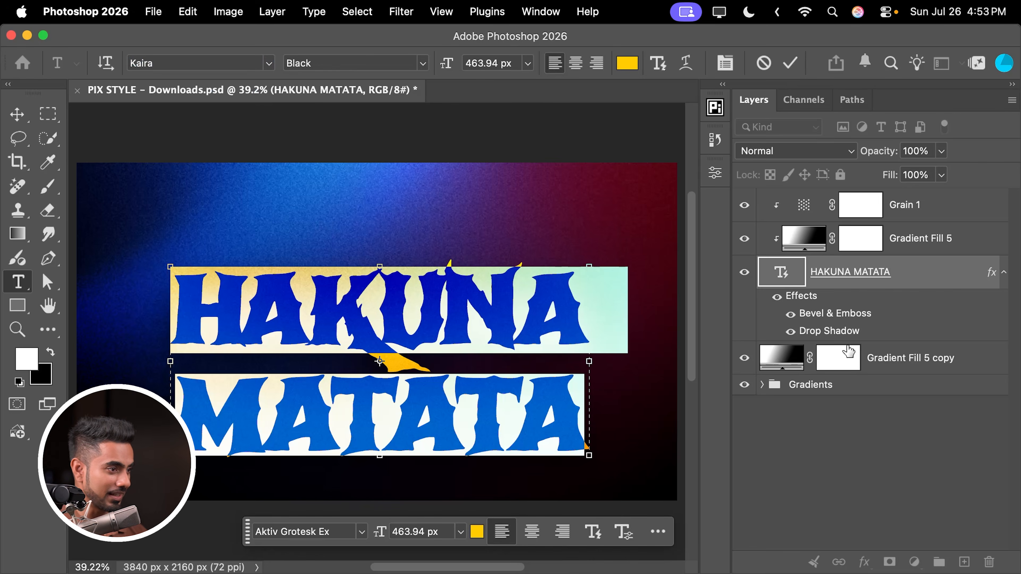
key(super+Return)
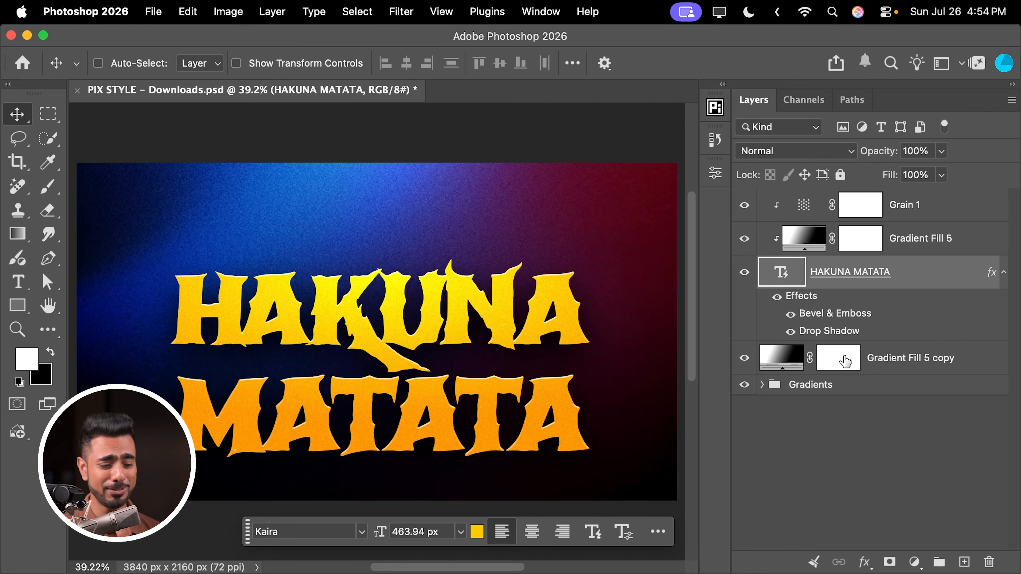
- Scale down and recentre the HAKUNA MATATA text, and shift the centre of Gradient Fill 5 above the lettering
key(super+t)
drag(589, 261, 555, 278)
drag(420, 317, 428, 295)
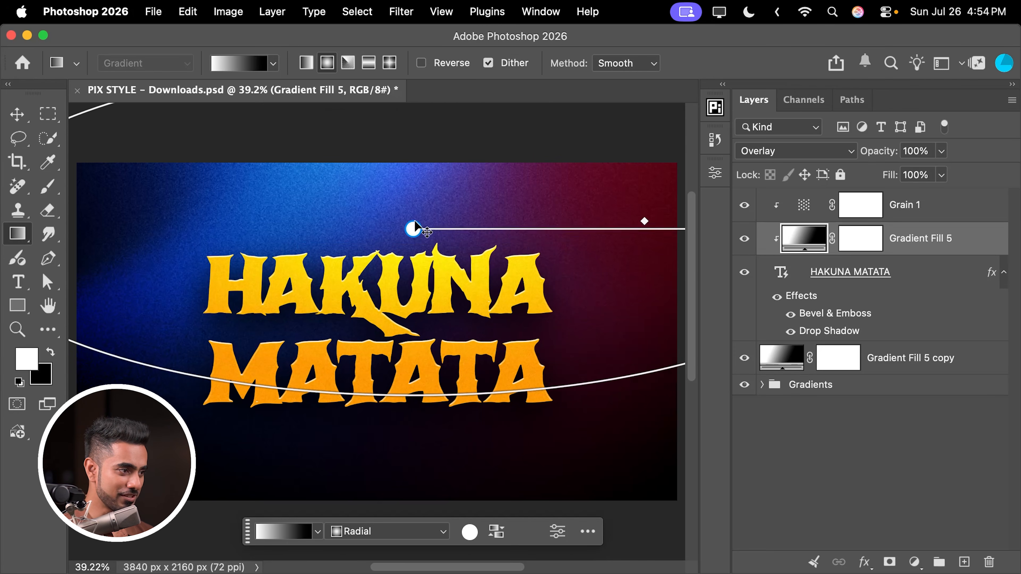
drag(415, 221, 383, 205)
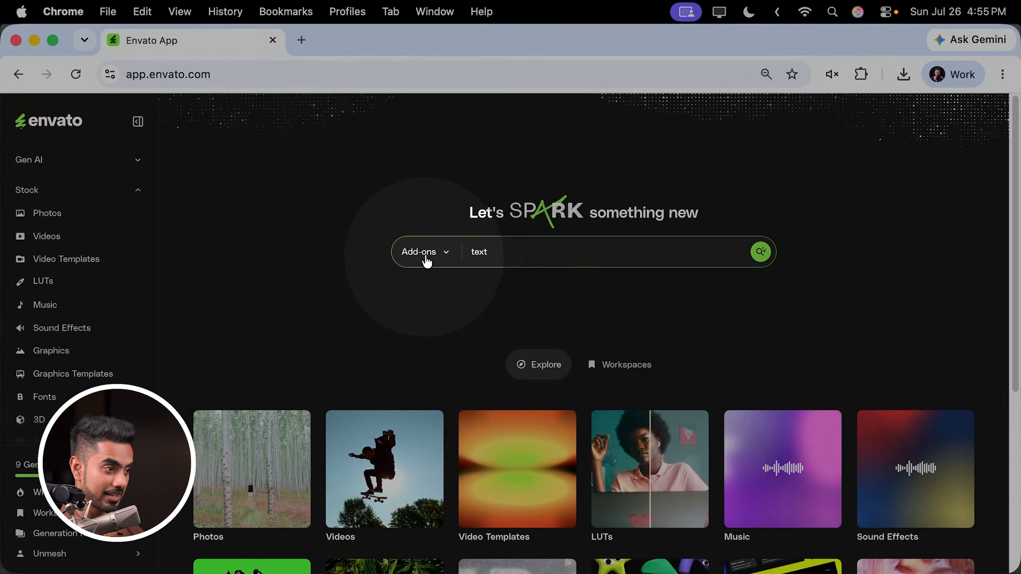
- In Envato in the browser, search Add-ons for "text", filter to Adobe Photoshop and Layer Styles, and browse the text effects
click(425, 252)
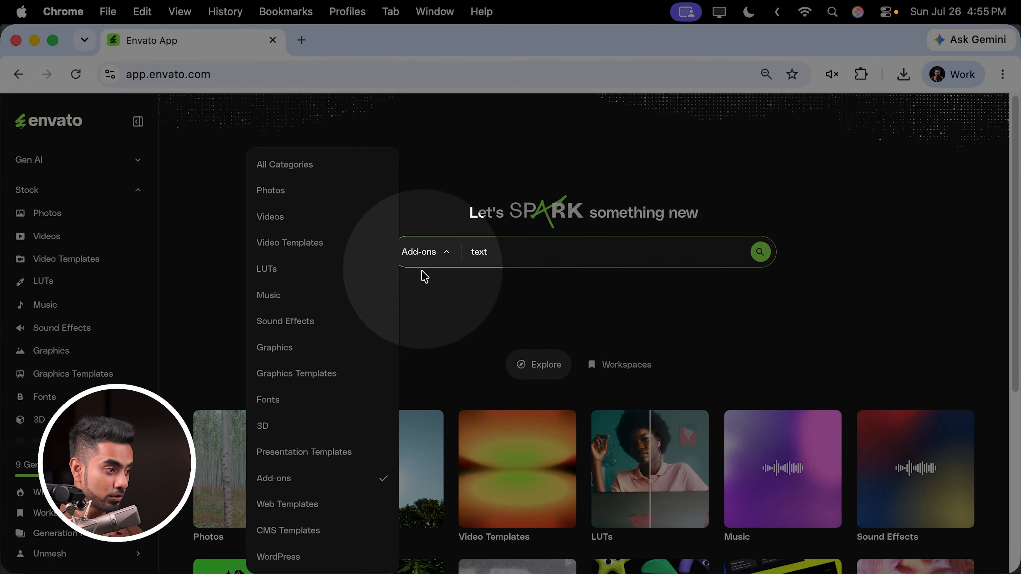
click(525, 321)
click(760, 251)
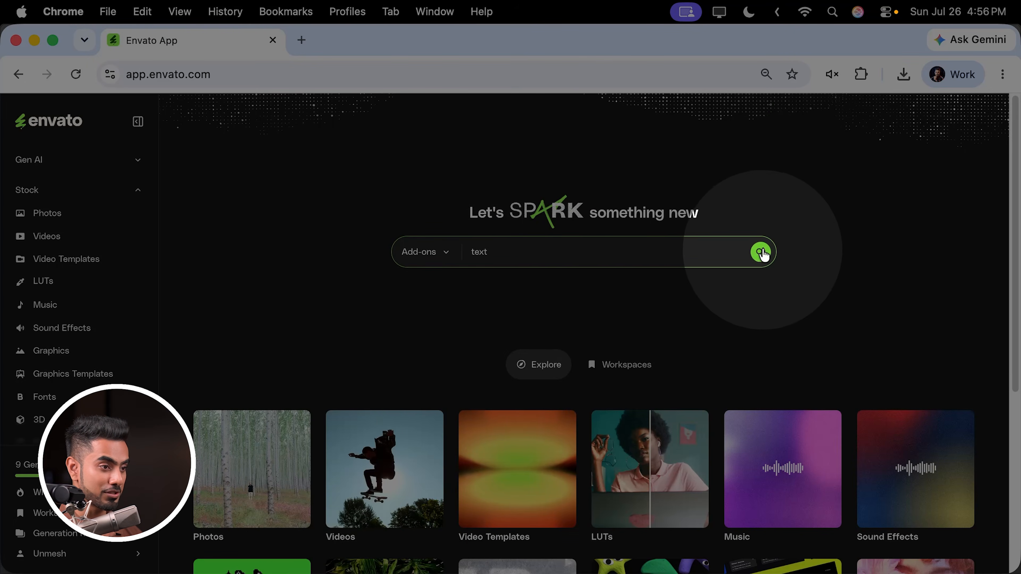
click(375, 169)
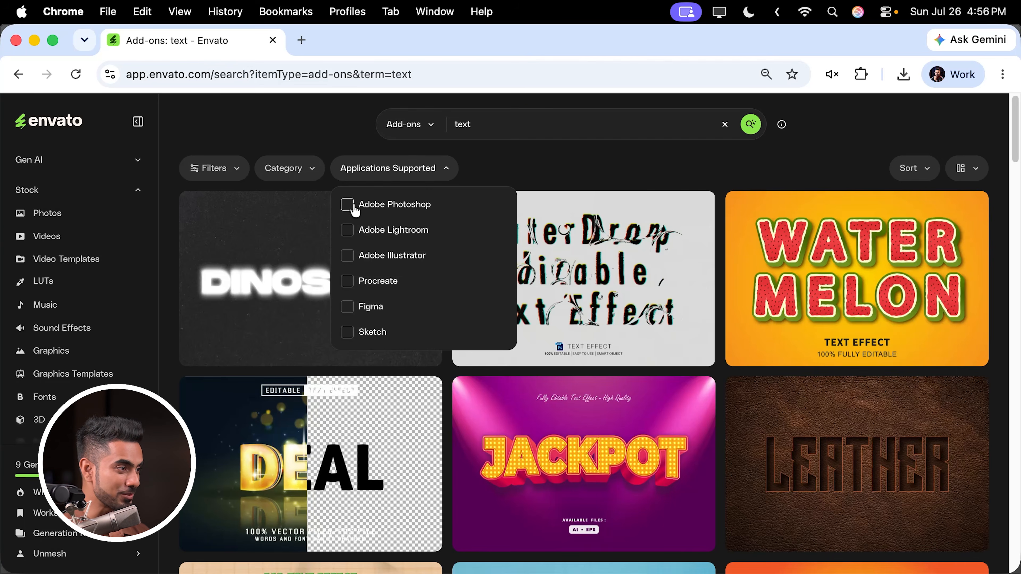
click(353, 206)
click(309, 171)
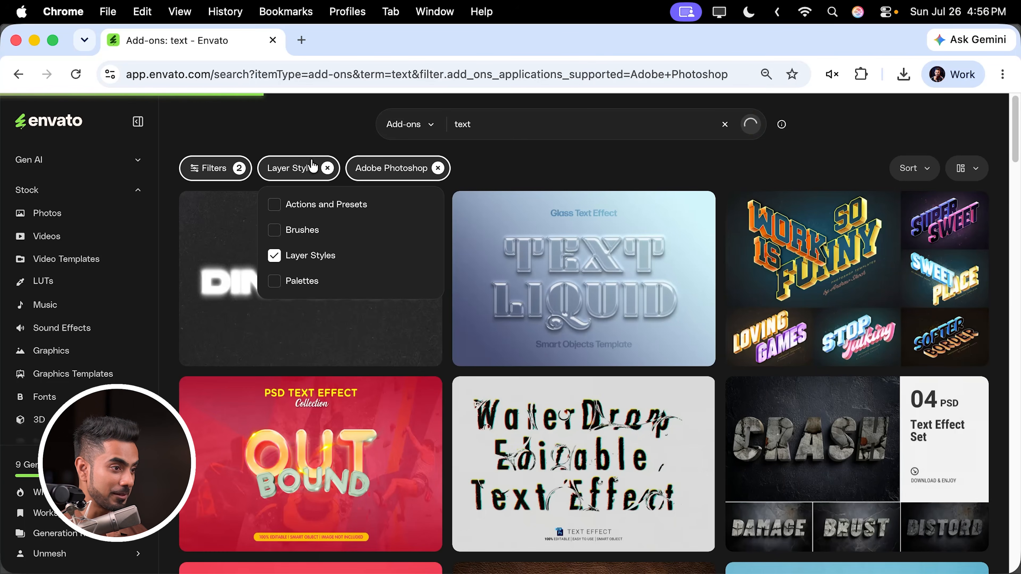
scroll(684, 354, down, 10)
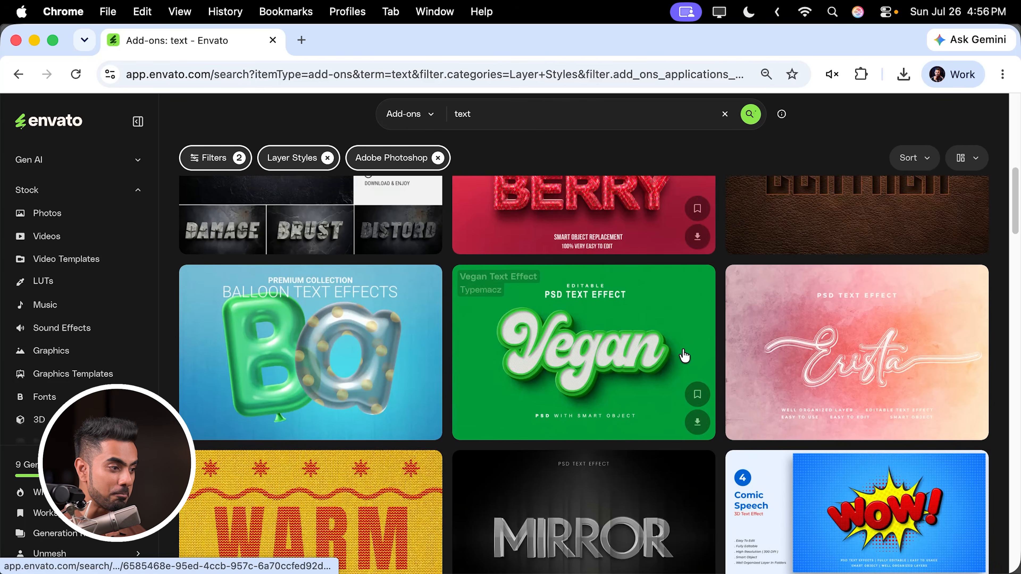
scroll(684, 355, down, 12)
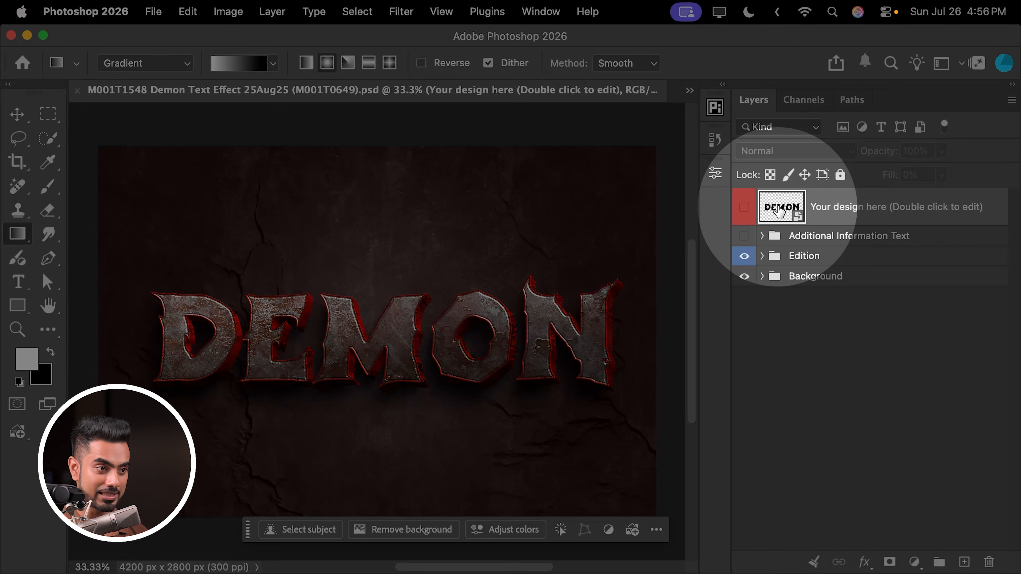
- In the Photoshop Demon text effect PSD, replace the smart object's DEMON text with PIX and save it to update the effect
double_click(781, 206)
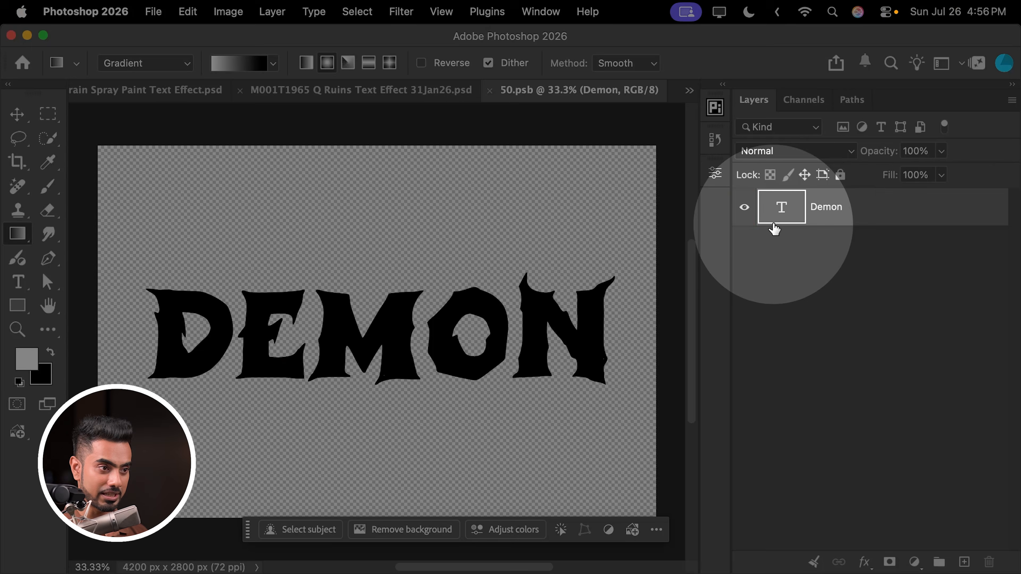
double_click(781, 207)
text(PIX)
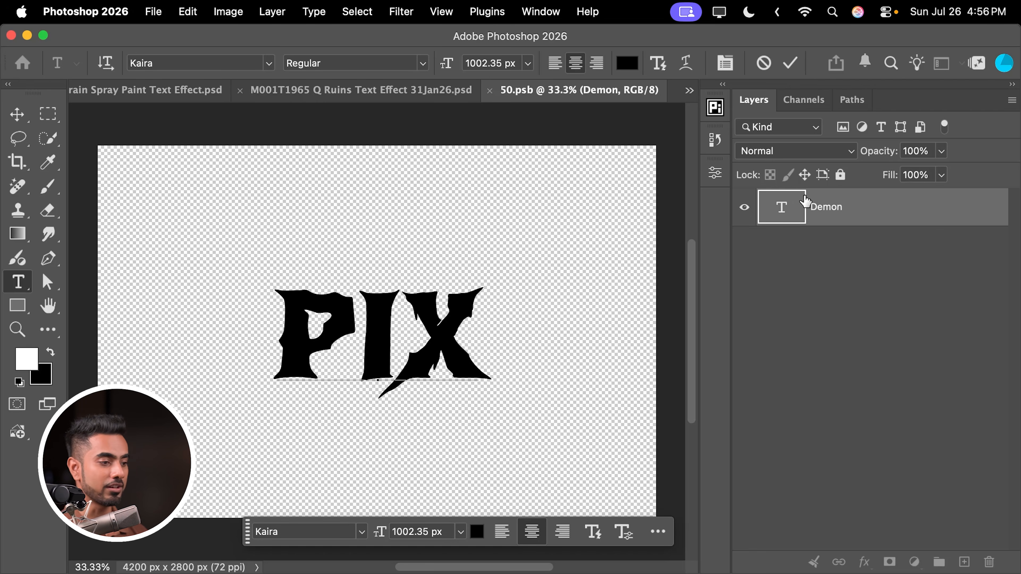
key(super+s)
click(836, 276)
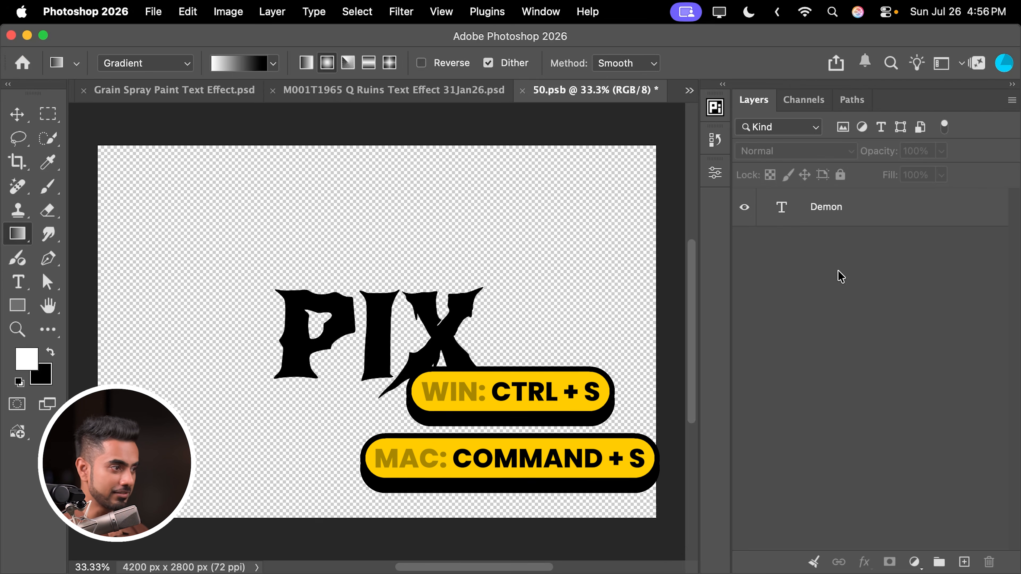
click(689, 90)
click(714, 97)
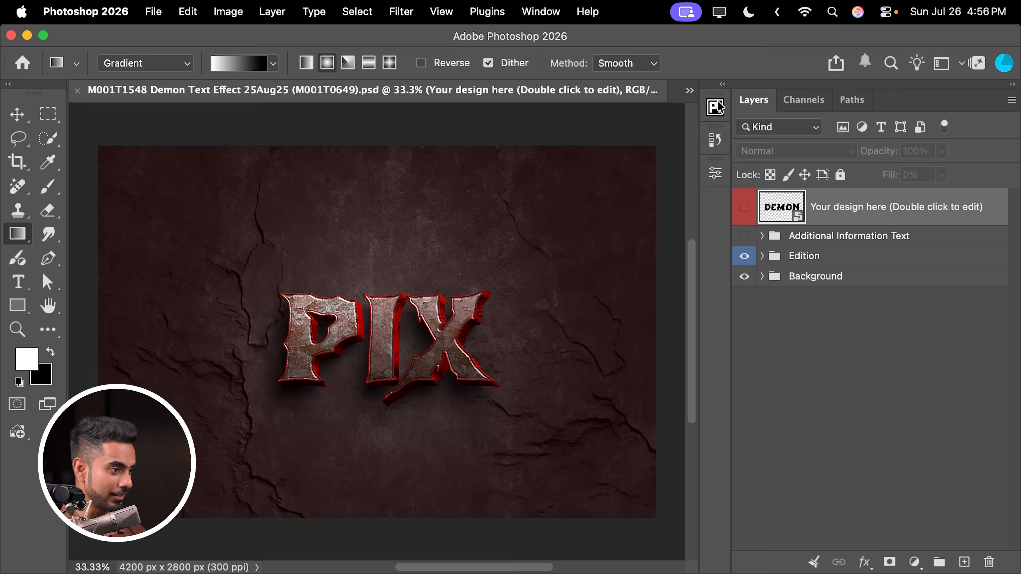
drag(377, 337, 419, 300)
key(super+0)
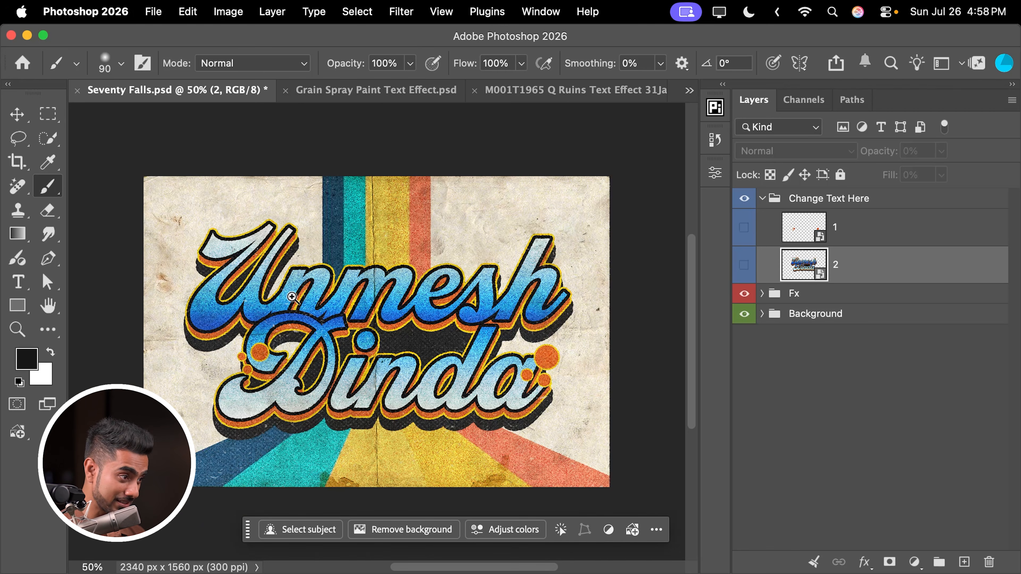
- Examine the retro lettering in Seventy Falls.psd and the cracked stone PIX lettering in the Q Ruins text effect file up close
mouse_move(292, 296)
mouse_down()
mouse_move(362, 296)
mouse_move(313, 258)
mouse_move(272, 250)
mouse_up()
drag(462, 264, 259, 263)
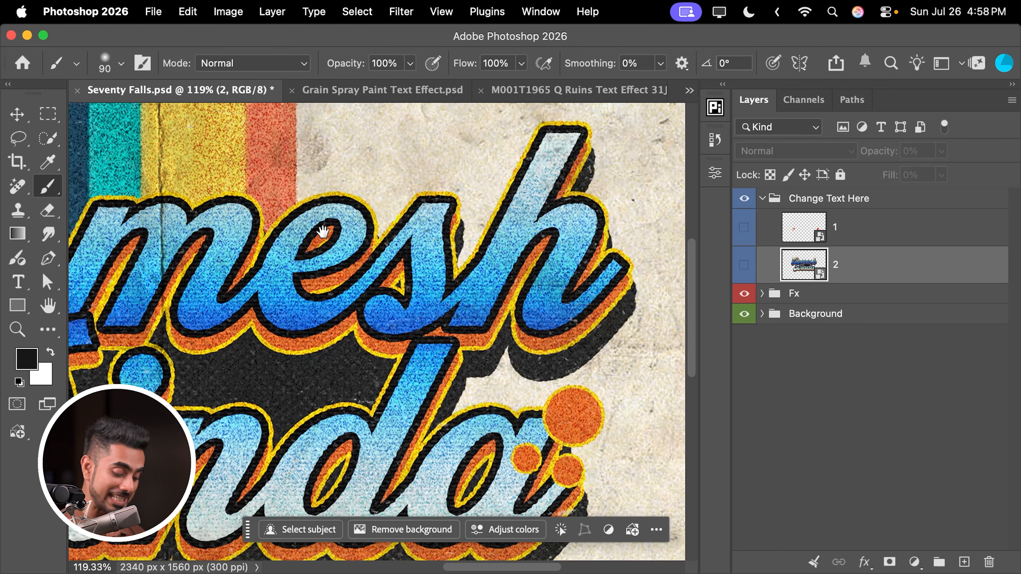
key(super+0)
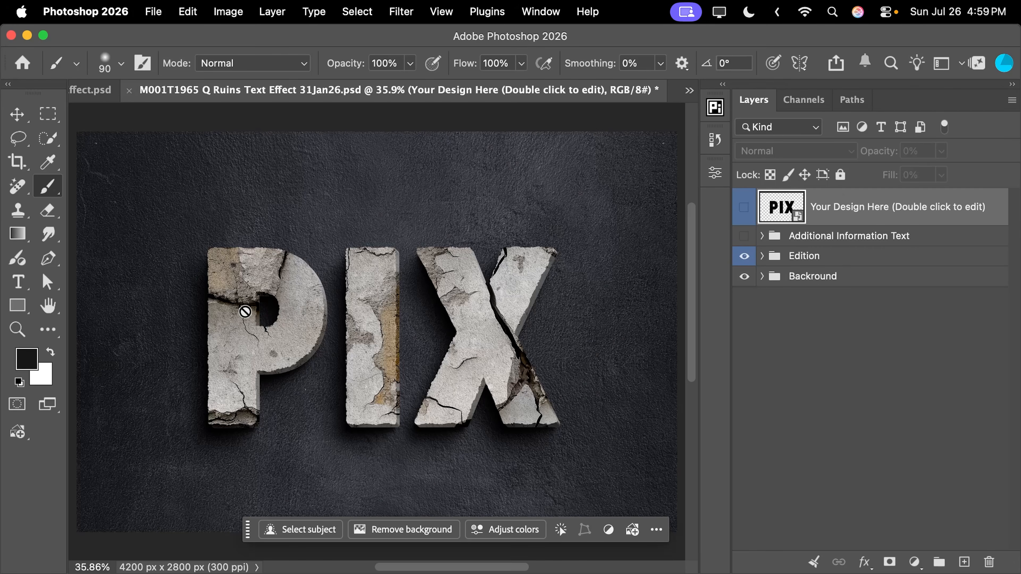
key(v)
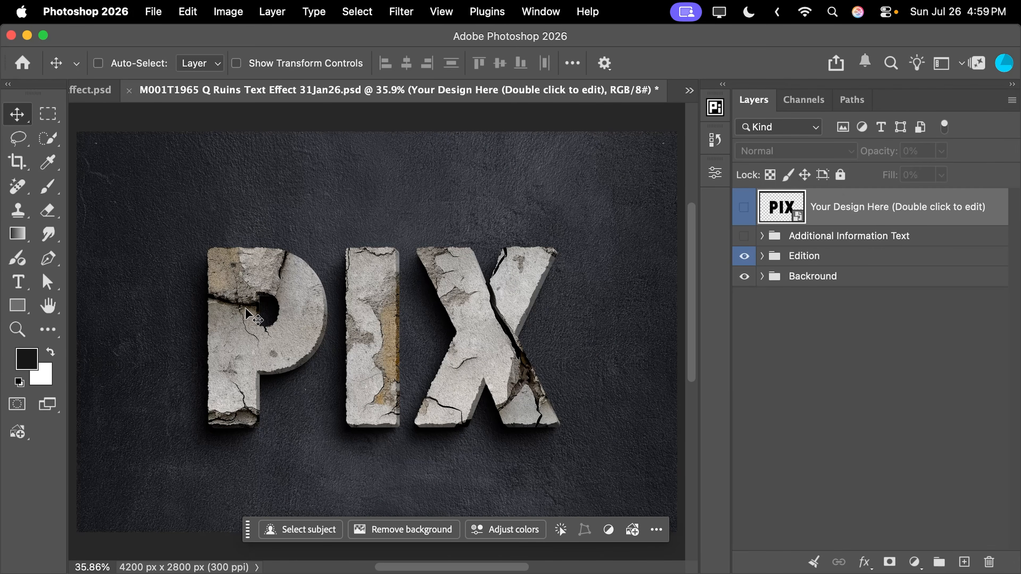
drag(238, 305, 321, 289)
drag(562, 305, 369, 271)
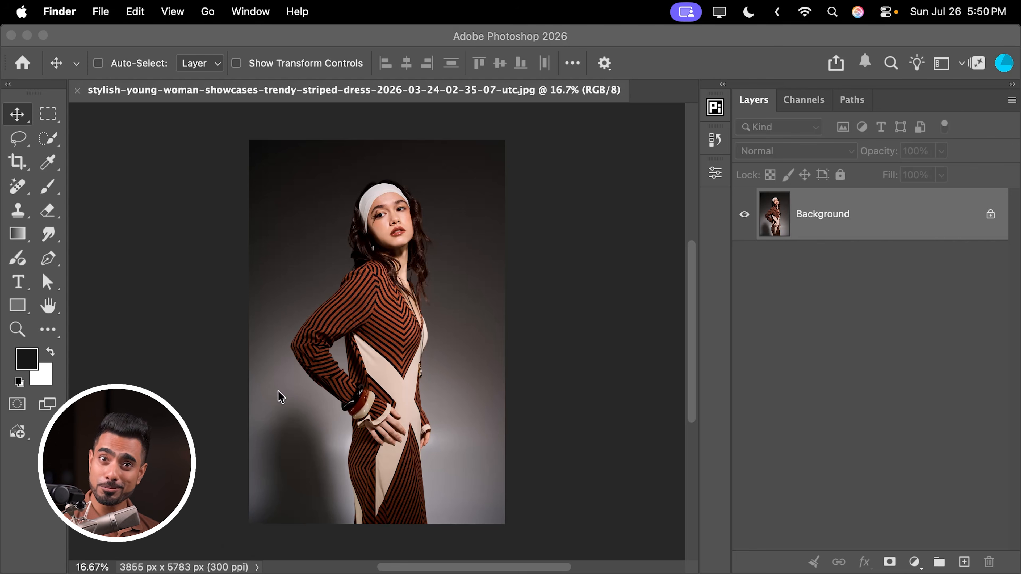
- Place the cracked concrete image from the Example 10 - Texture BG folder over the striped-dress photo, enlarged to cover the canvas
click(179, 559)
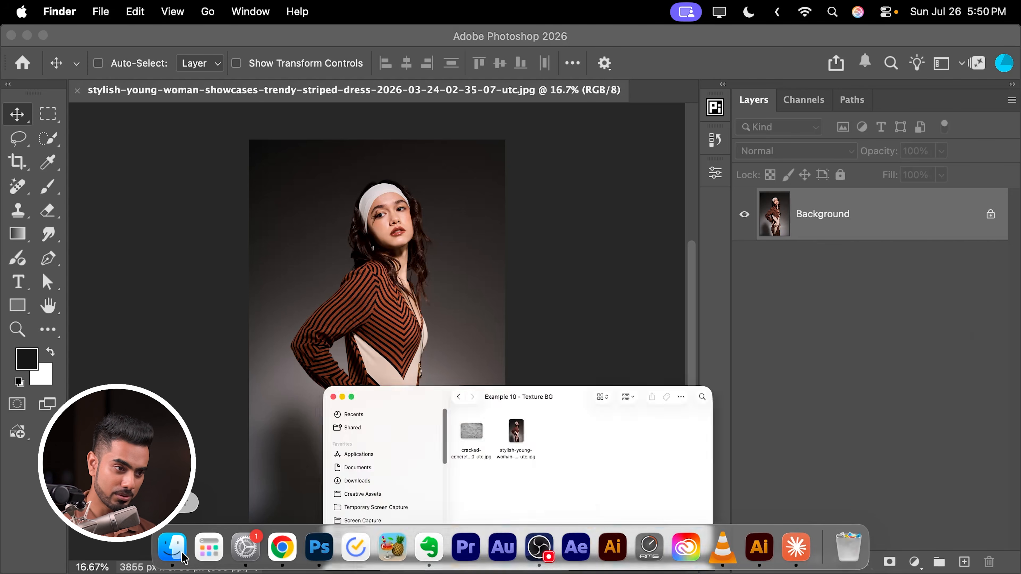
drag(807, 321, 350, 271)
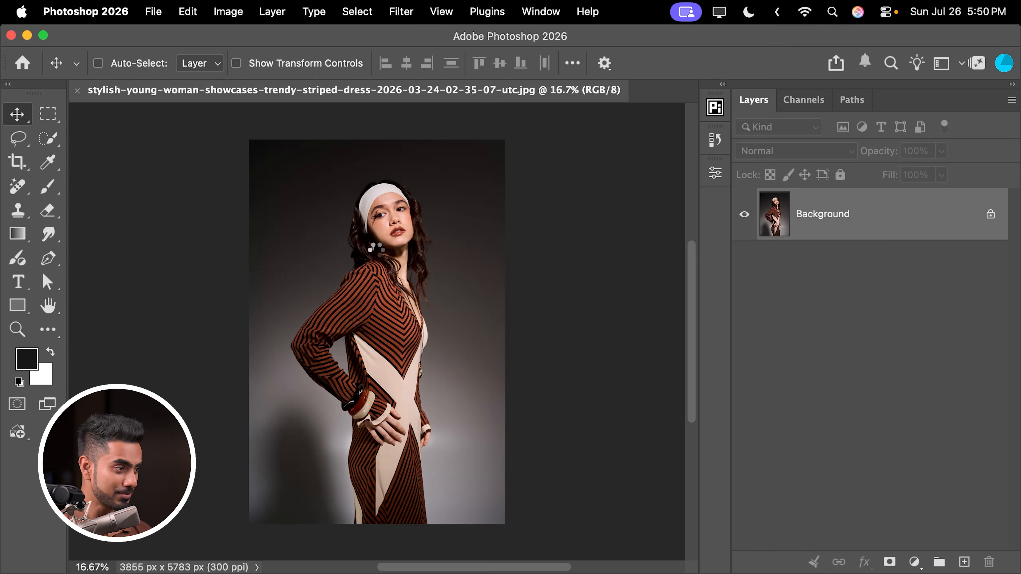
drag(417, 278, 400, 288)
drag(477, 256, 591, 189)
key(Return)
key(super+0)
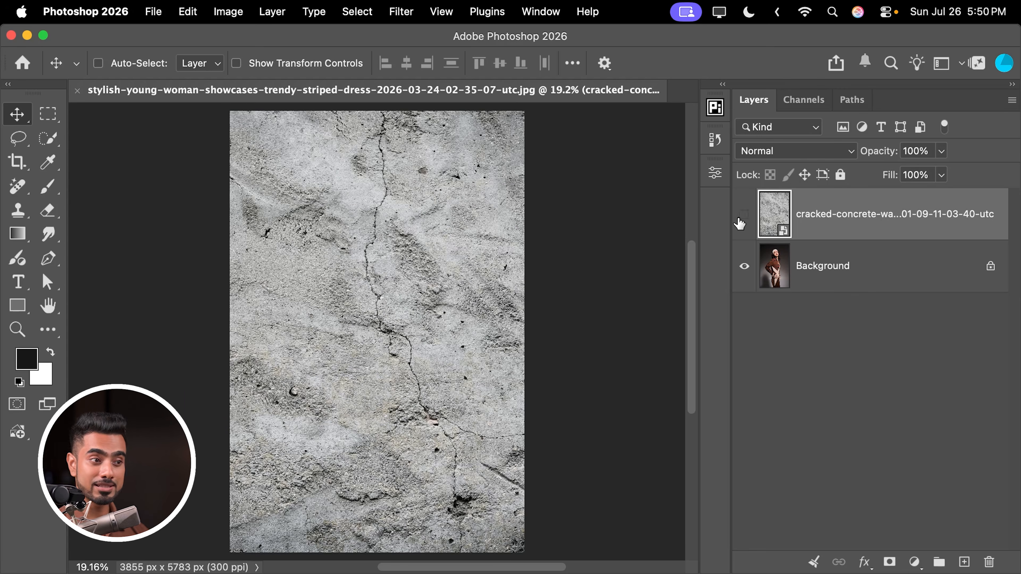
- Select the woman on the Background layer with Select Subject and mask her out of the cracked concrete layer
click(740, 223)
click(800, 270)
right_click(604, 212)
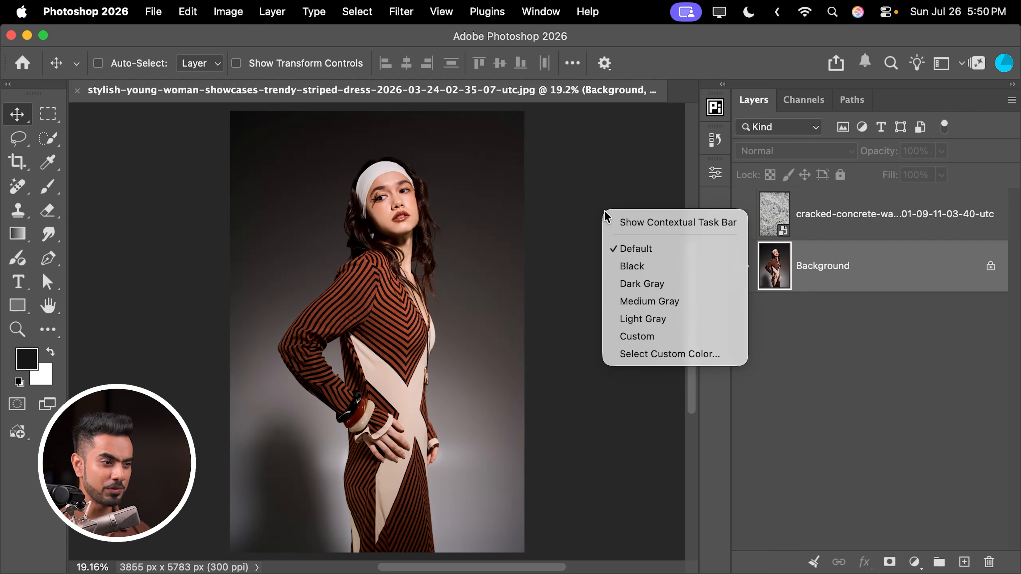
click(626, 223)
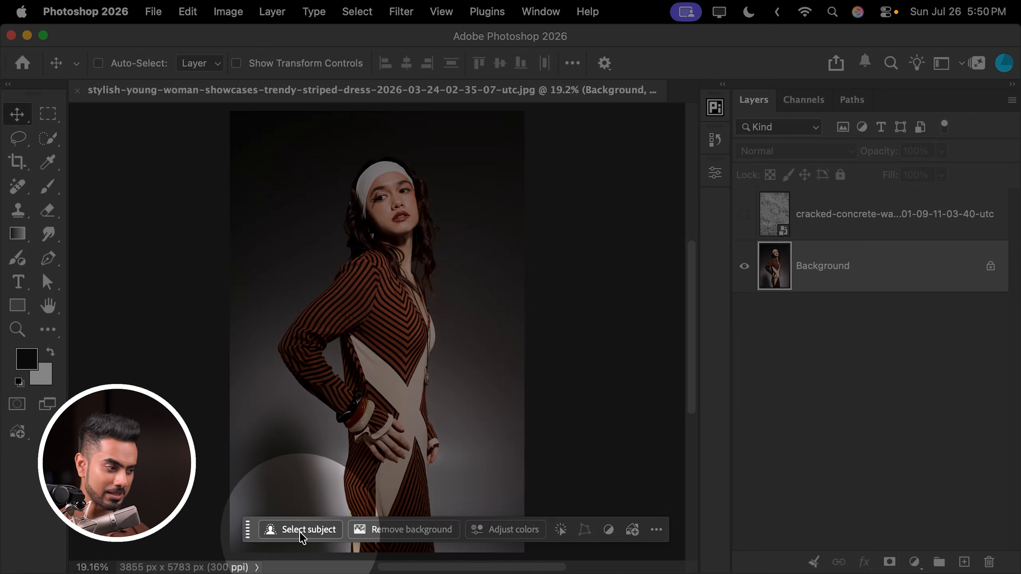
click(301, 533)
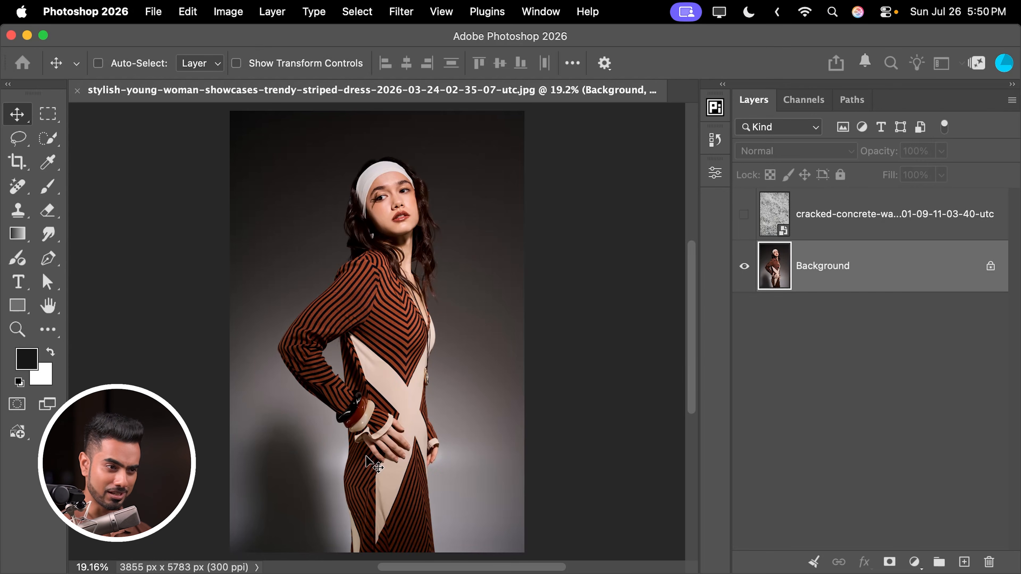
click(744, 218)
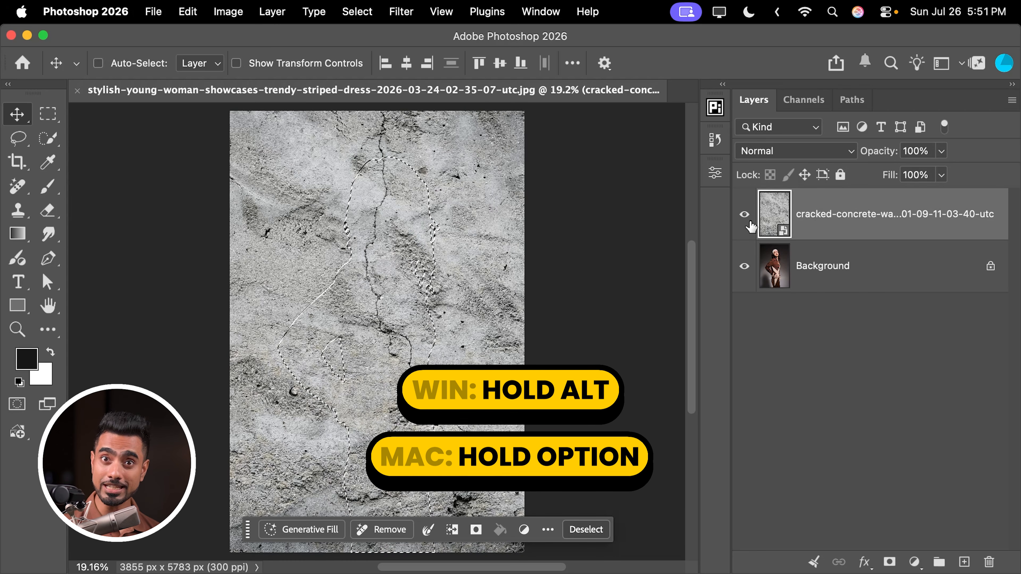
alt+click(890, 563)
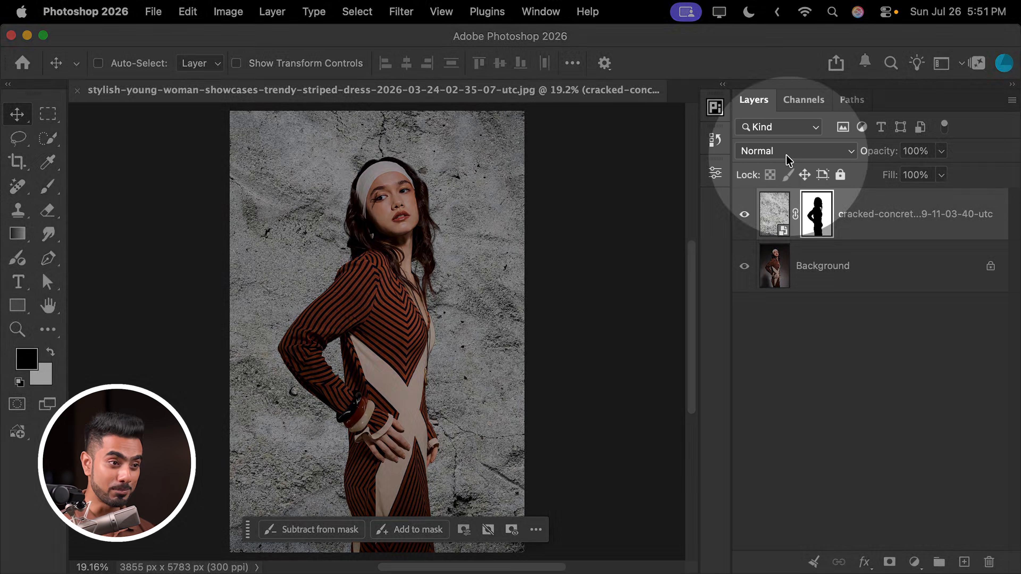
- Set the cracked concrete layer's blend mode to Multiply and inspect the texture behind the woman up close
click(798, 151)
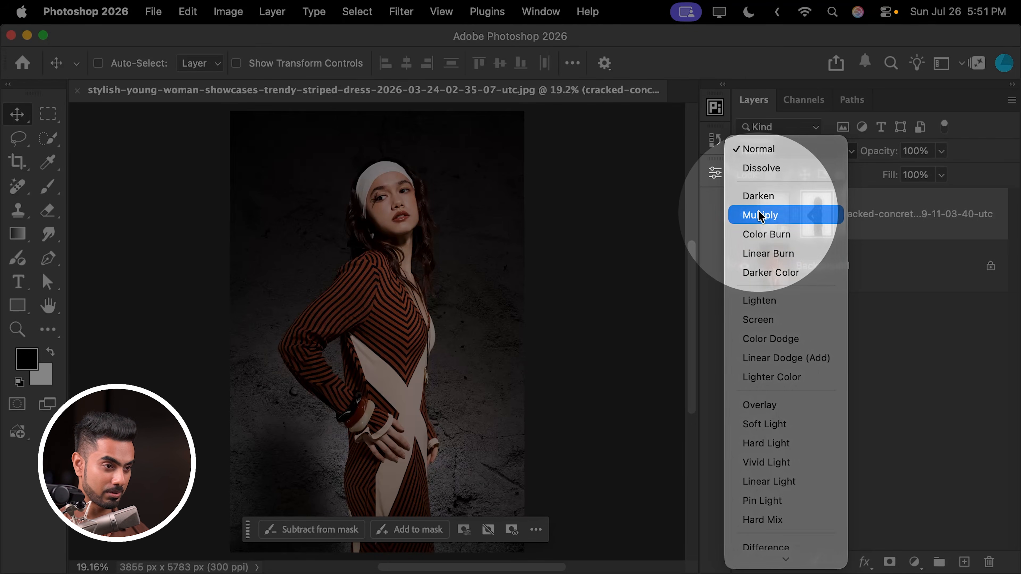
click(759, 215)
drag(449, 340, 460, 301)
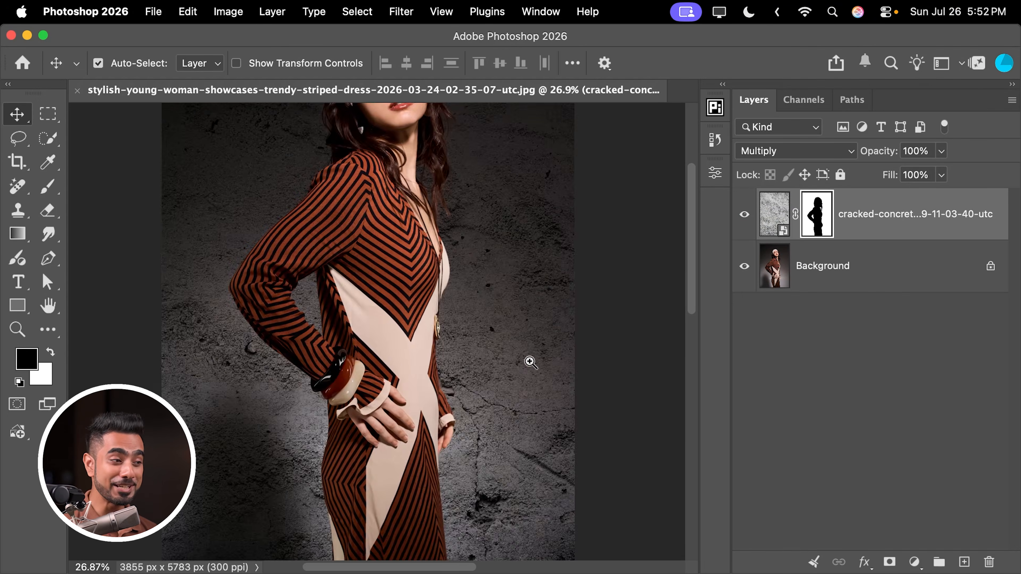
- Unlink the cracked concrete layer from its mask and shift only the texture sideways behind the woman with Free Transform
drag(528, 360, 488, 356)
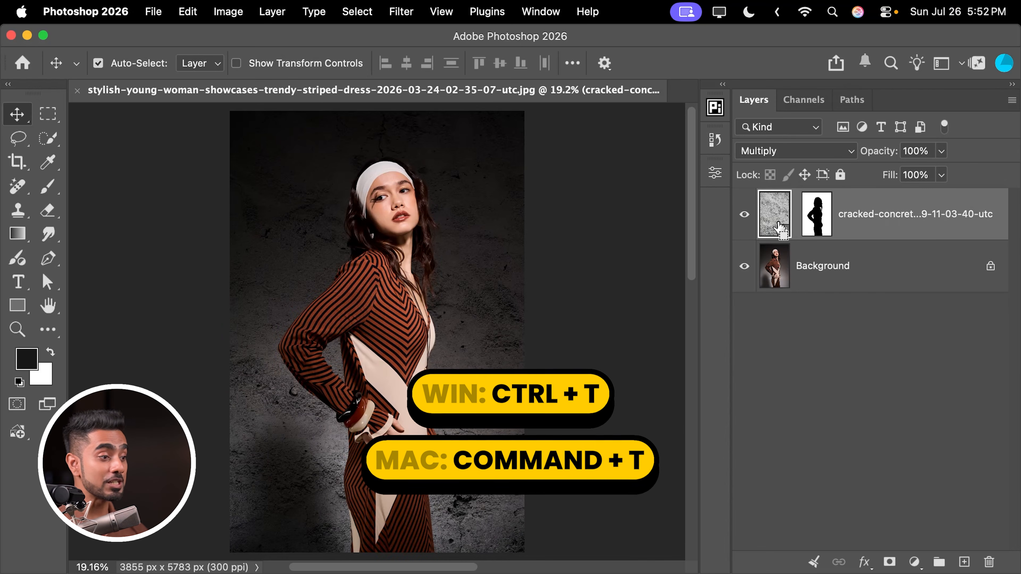
key(super+t)
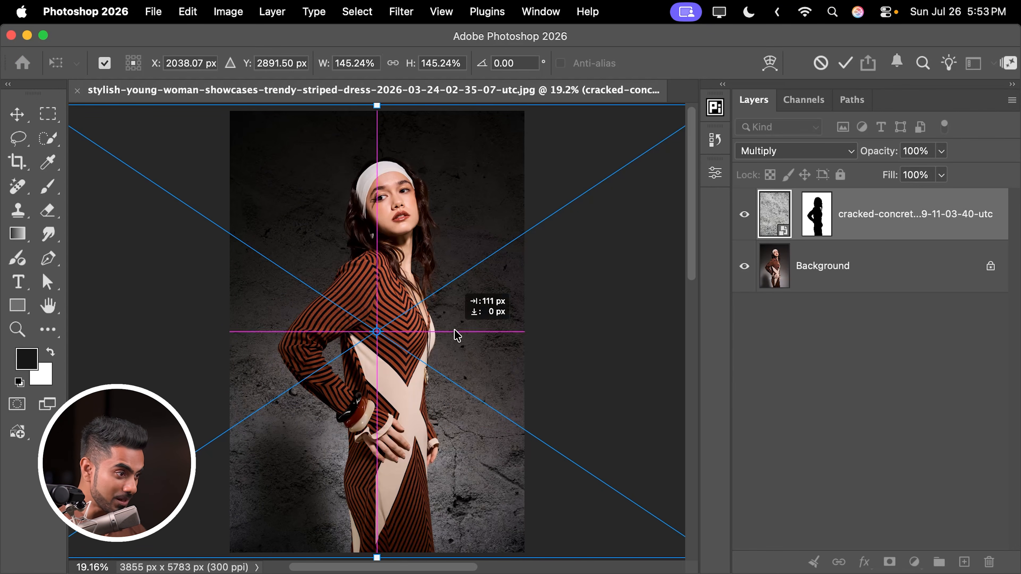
drag(455, 330, 619, 344)
drag(574, 348, 271, 351)
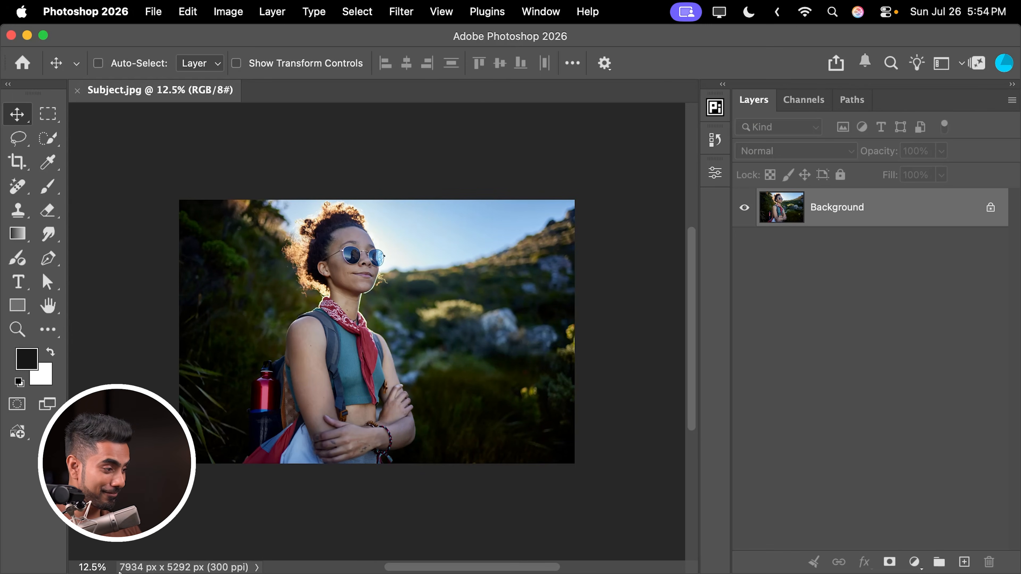
- Place Flare.JPG from the Example 11 - Overlay folder over the Subject.jpg photo
mouse_move(119, 571)
click(172, 548)
click(531, 298)
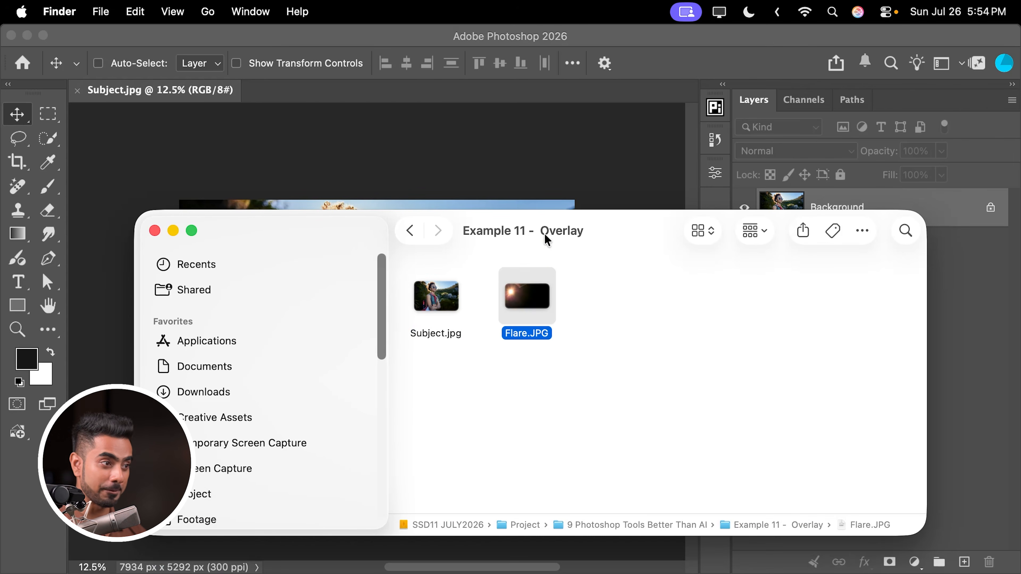
drag(544, 233, 824, 360)
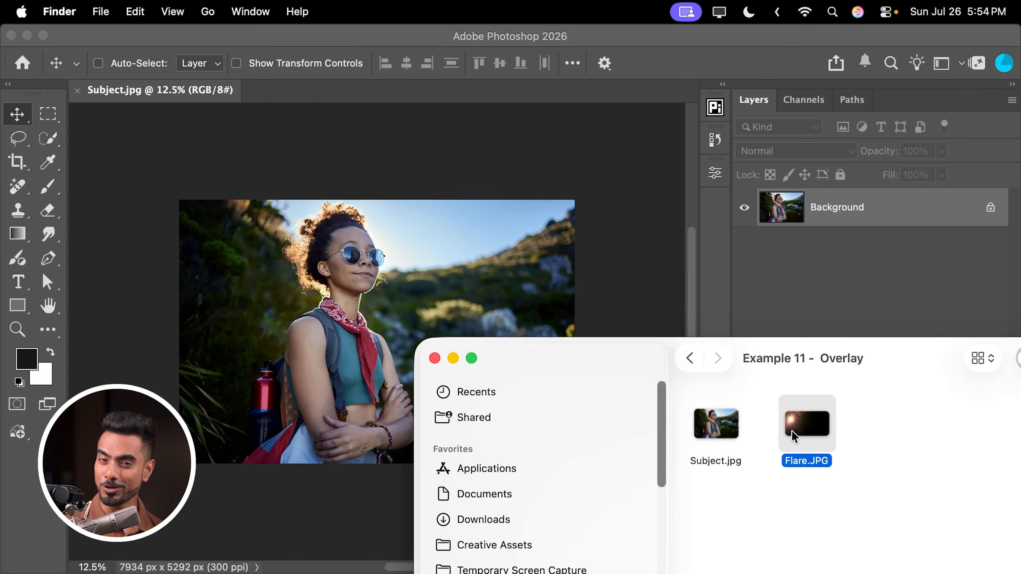
drag(396, 201, 313, 299)
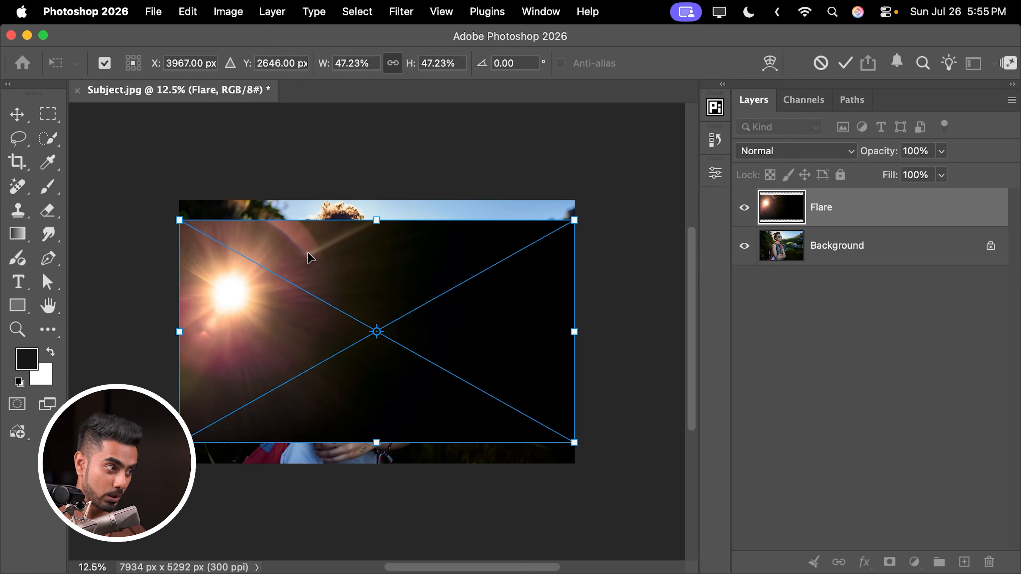
- Move the flare's light source to the photo's upper edge beside the woman's hair and place the transform reference point on it
drag(295, 265, 374, 175)
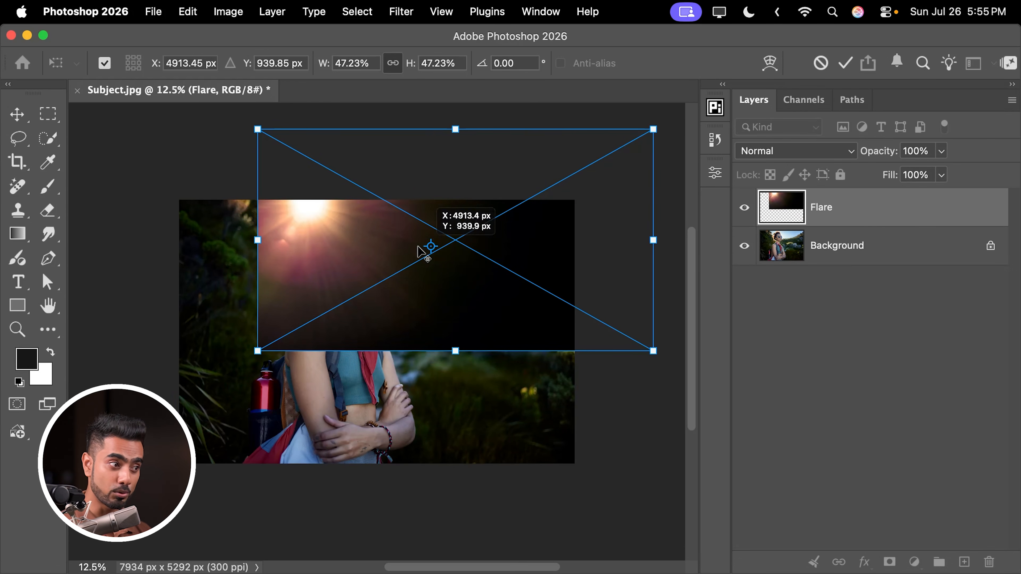
drag(353, 257, 376, 263)
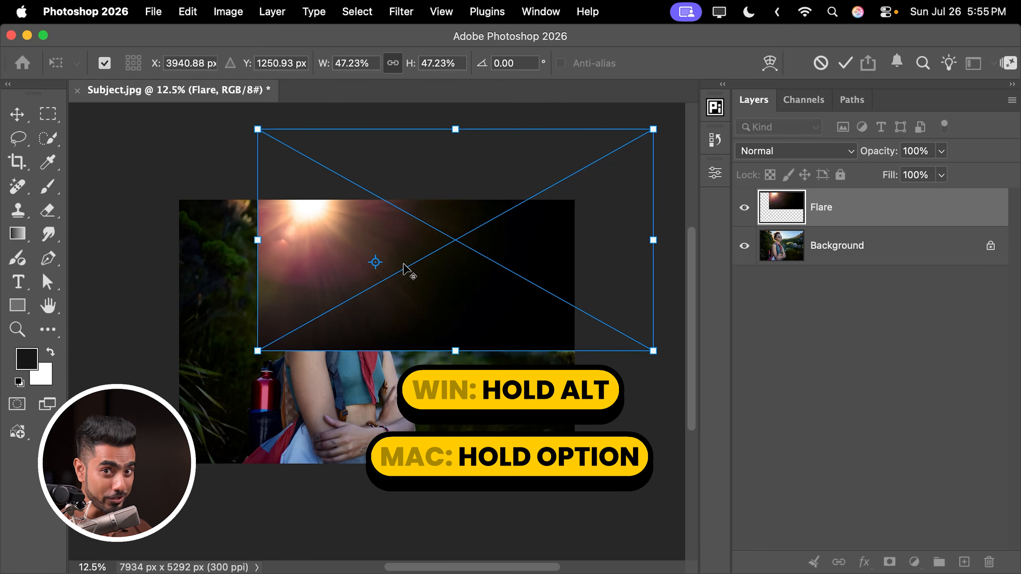
alt+click(307, 203)
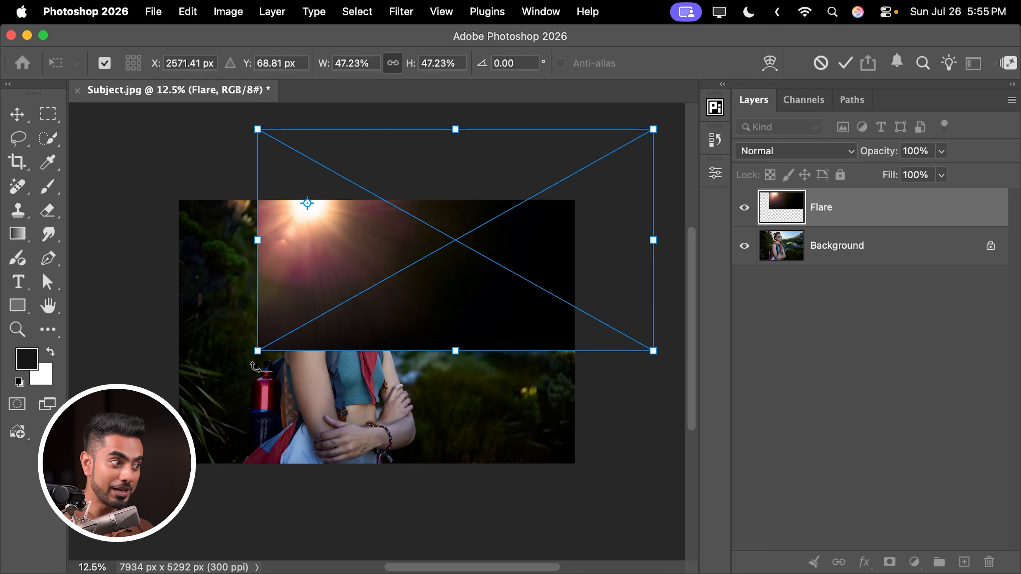
- Enlarge the flare to about 106% and rotate it to about 30° around its light source so it covers the photo
drag(253, 366, 172, 341)
drag(264, 284, 176, 342)
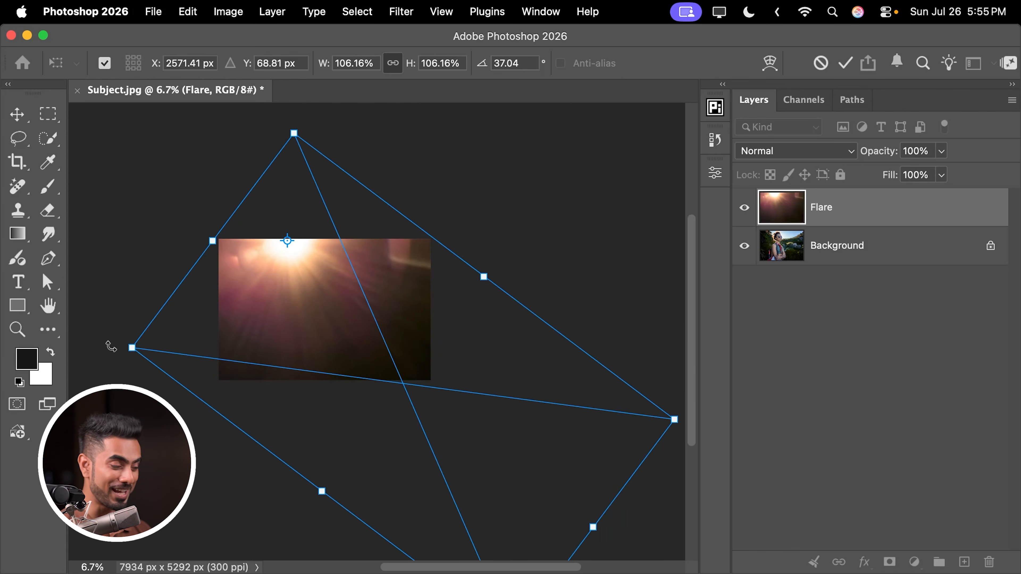
drag(110, 347, 123, 321)
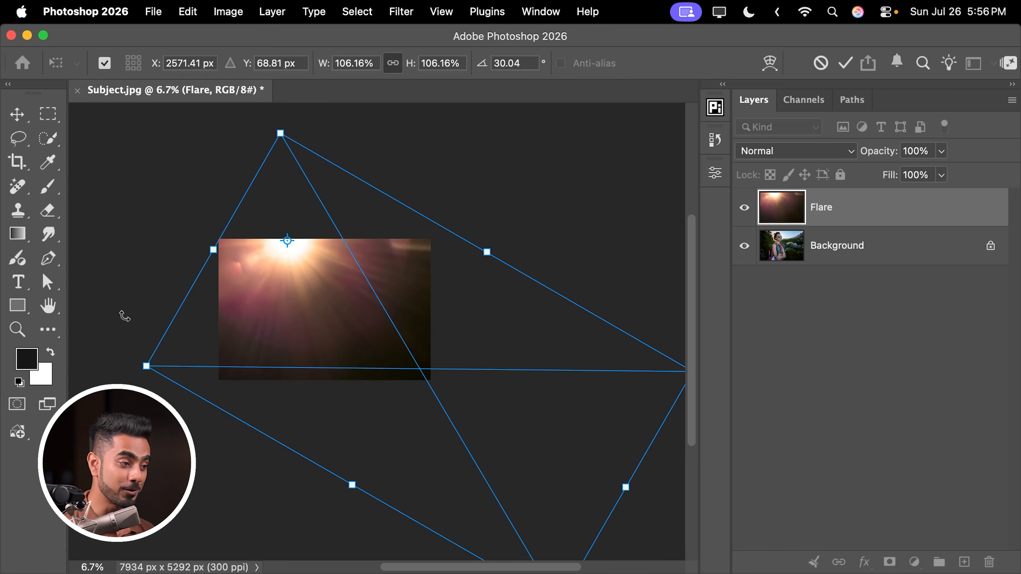
- Set the Flare layer's blend mode to Screen
scroll(124, 321, up, 5)
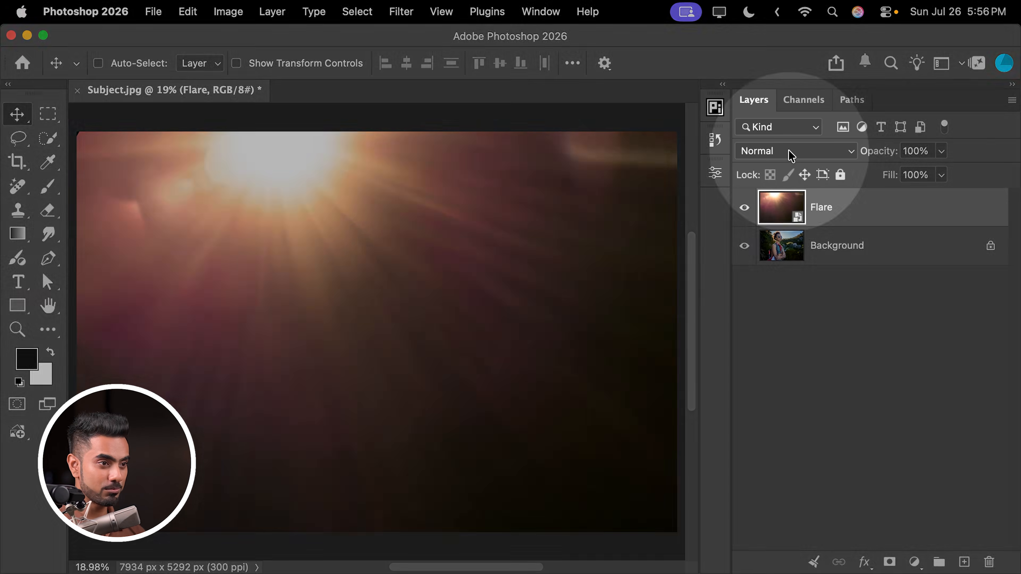
click(788, 152)
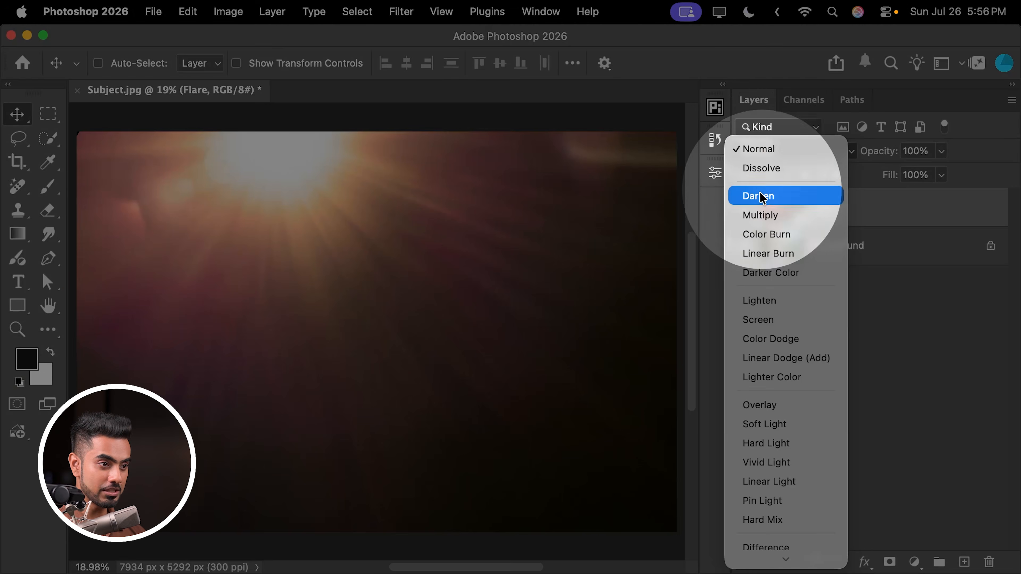
click(759, 320)
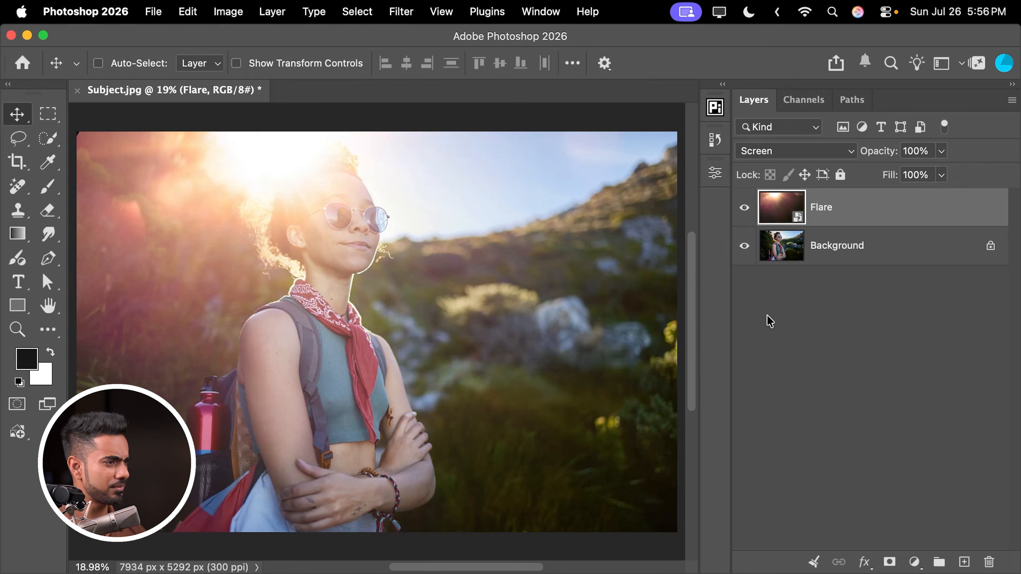
- Free Transform the Flare layer again, place the reference point on its light source and rotate it to about 18.5°
drag(425, 220, 360, 326)
key(super+t)
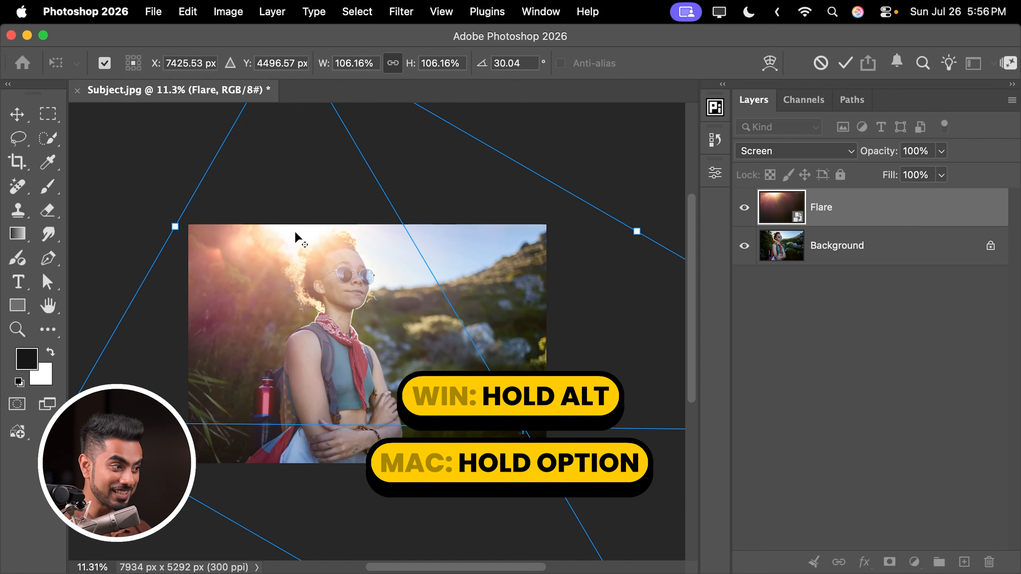
drag(358, 257, 334, 261)
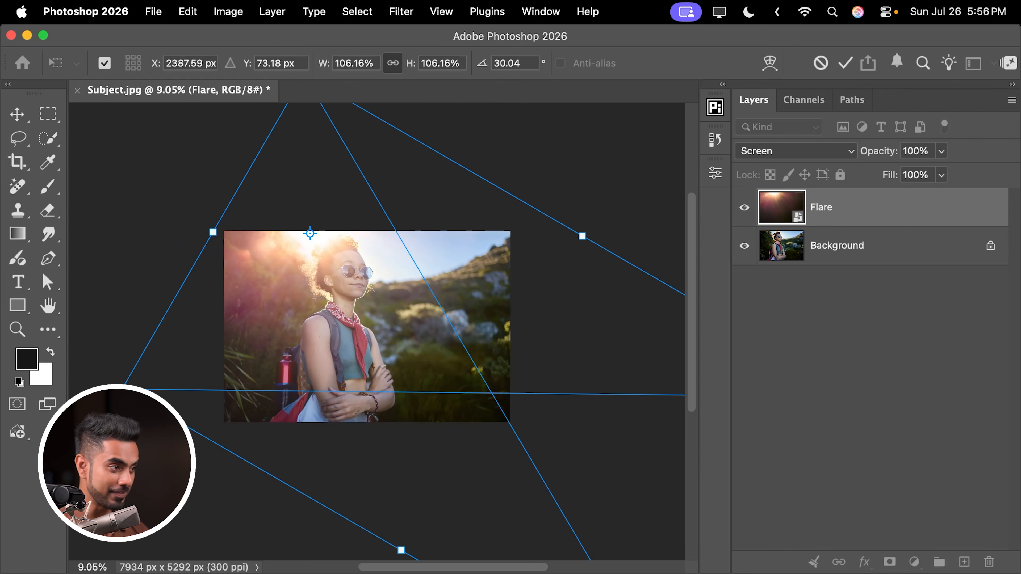
drag(114, 406, 153, 442)
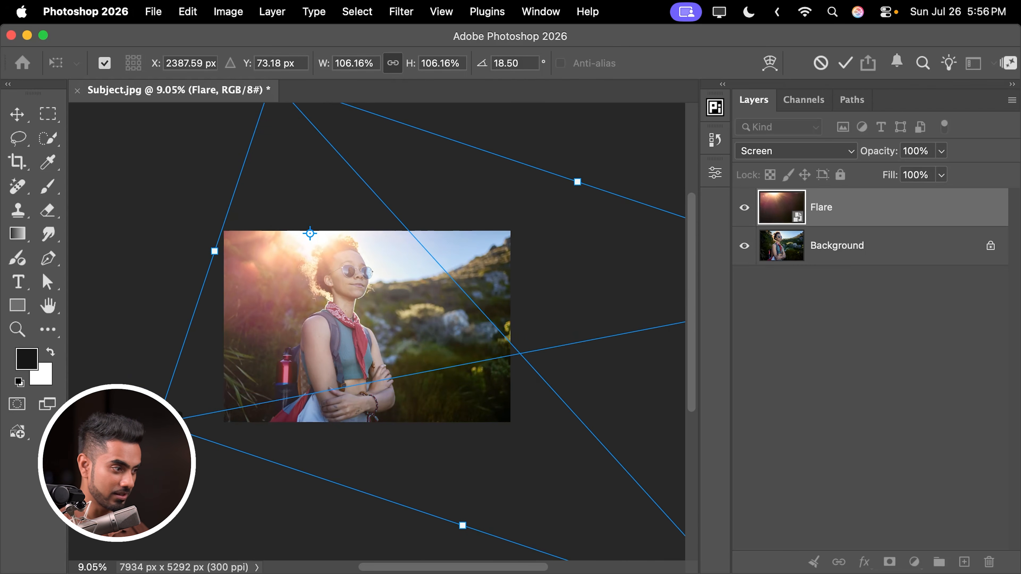
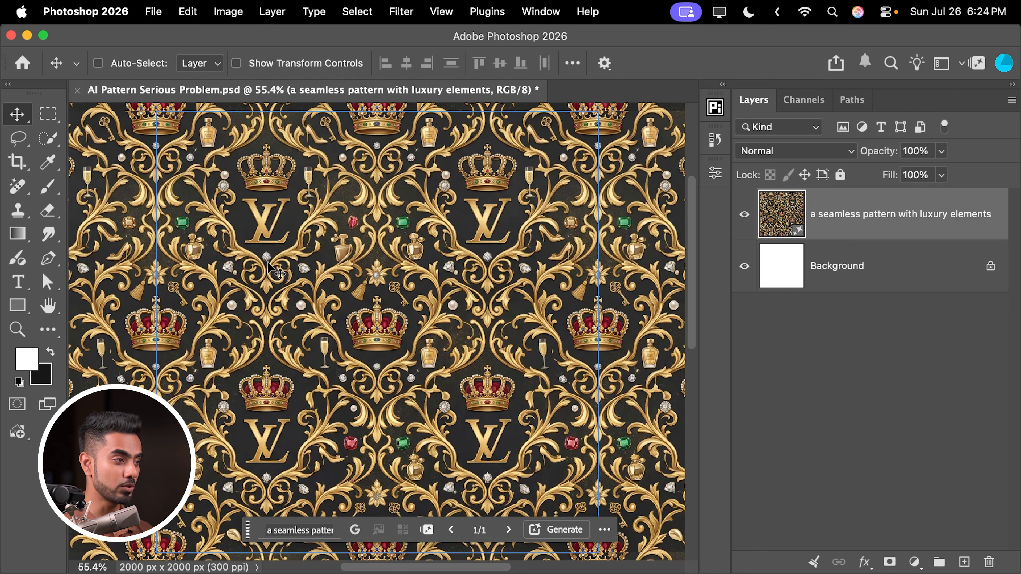
- Examine the seams between the repeating tiles of the AI-generated luxury pattern up close
drag(394, 206, 487, 336)
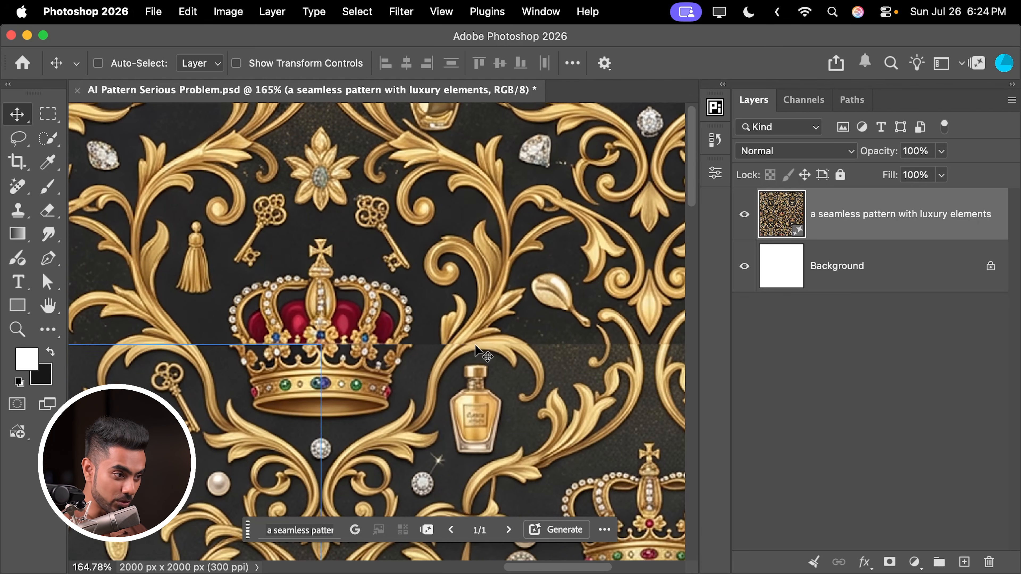
key(F1)
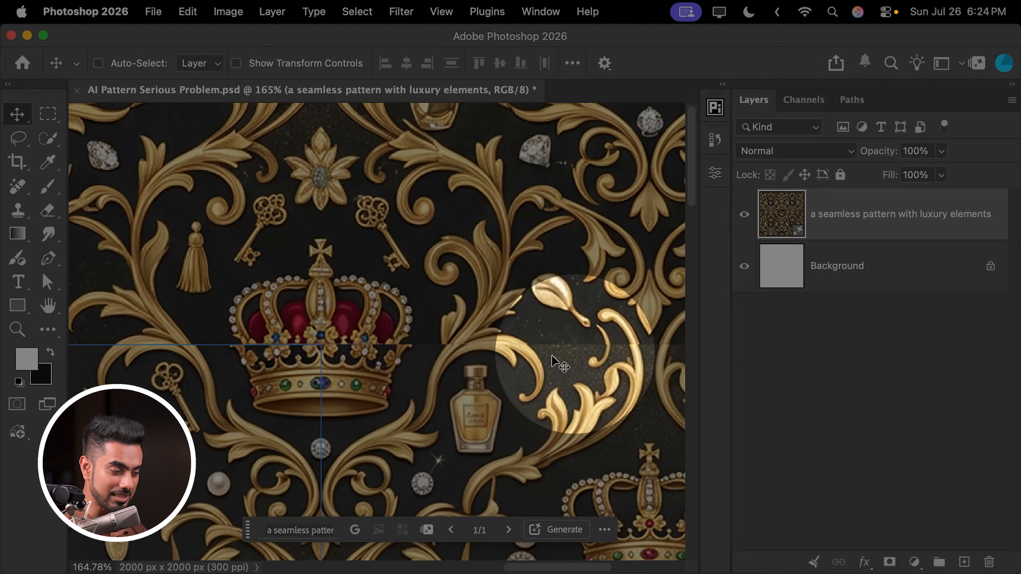
key(F1)
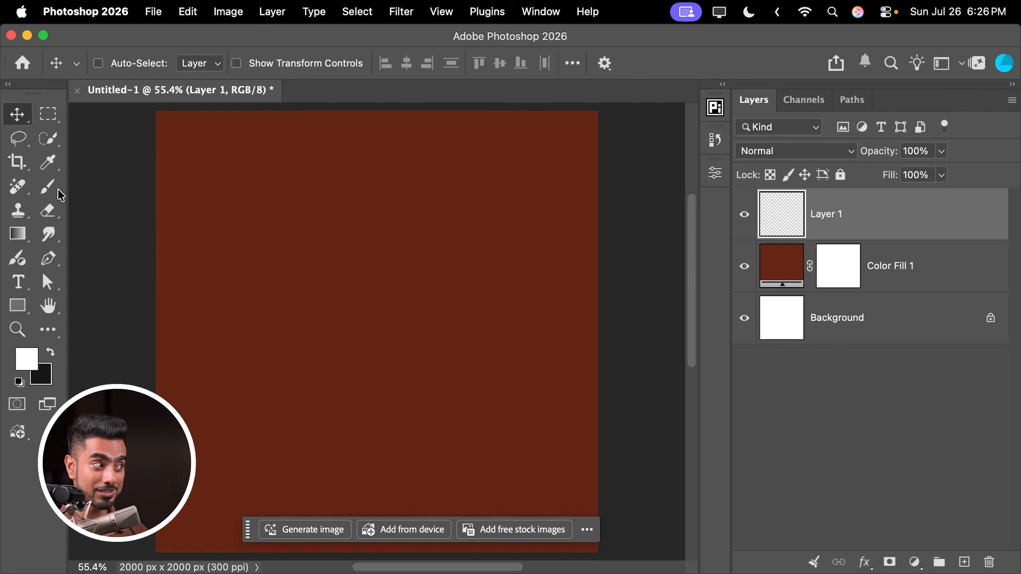
- Set the Brush tool to five-segment Mandala symmetry and paint a white looped flower at the centre of Layer 1
key(F1)
click(48, 186)
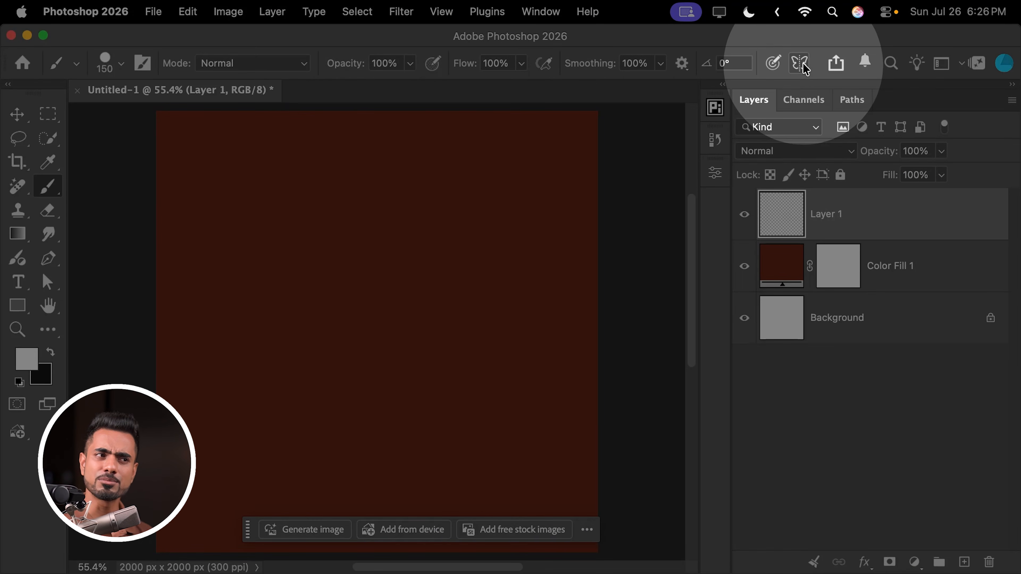
click(800, 63)
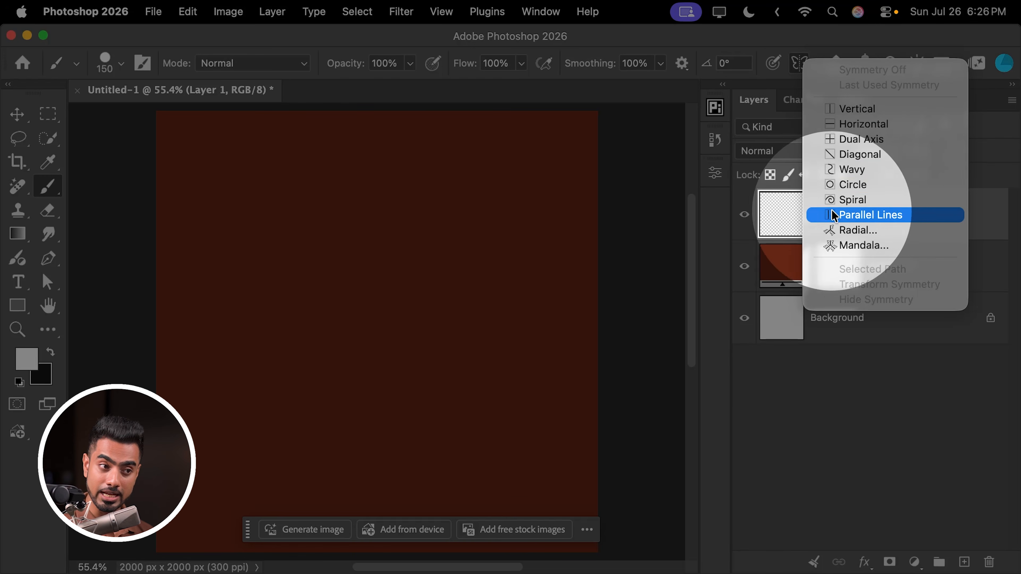
click(848, 246)
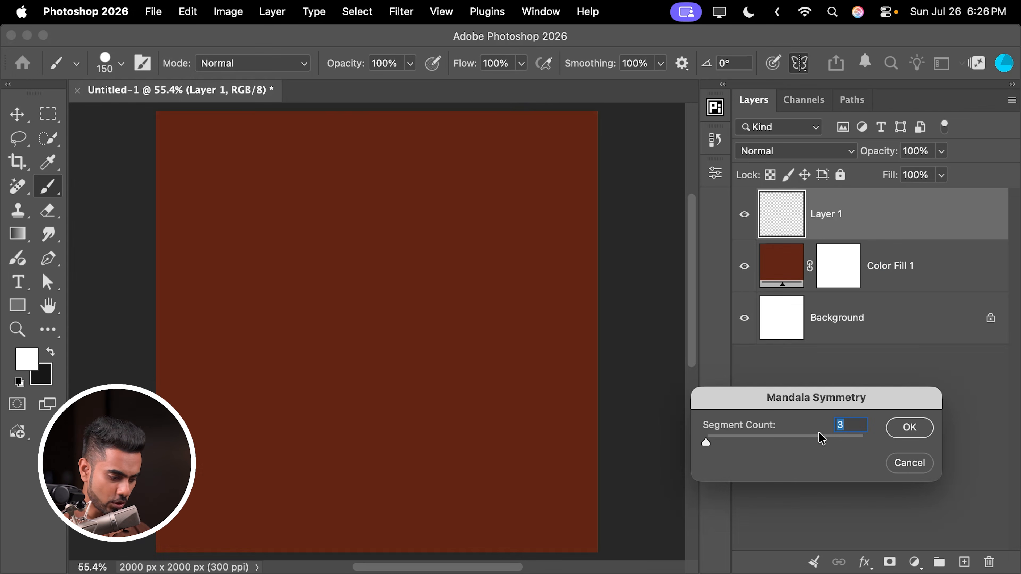
click(910, 428)
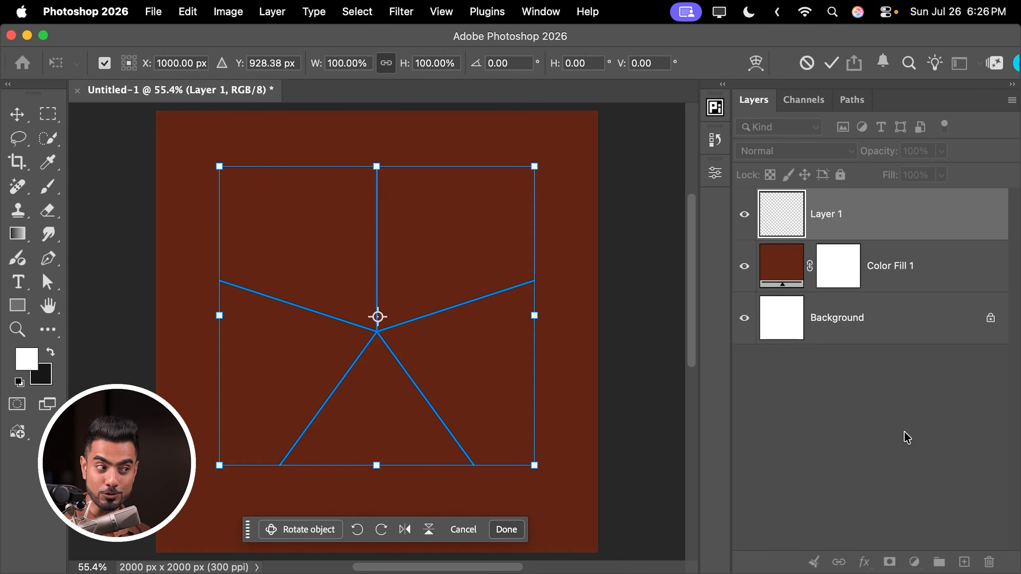
key(Return)
mouse_move(376, 335)
mouse_down()
mouse_move(406, 205)
mouse_move(471, 236)
mouse_move(380, 301)
mouse_move(328, 308)
mouse_up()
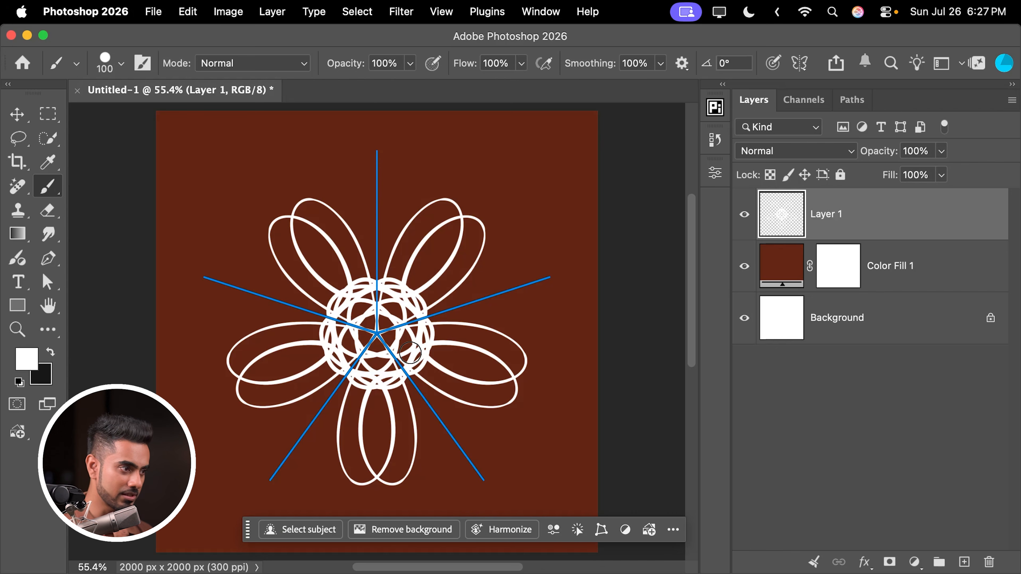
- Turn on Pattern Preview so the flower tile repeats around the canvas
key(super+minus)
key(super+minus)
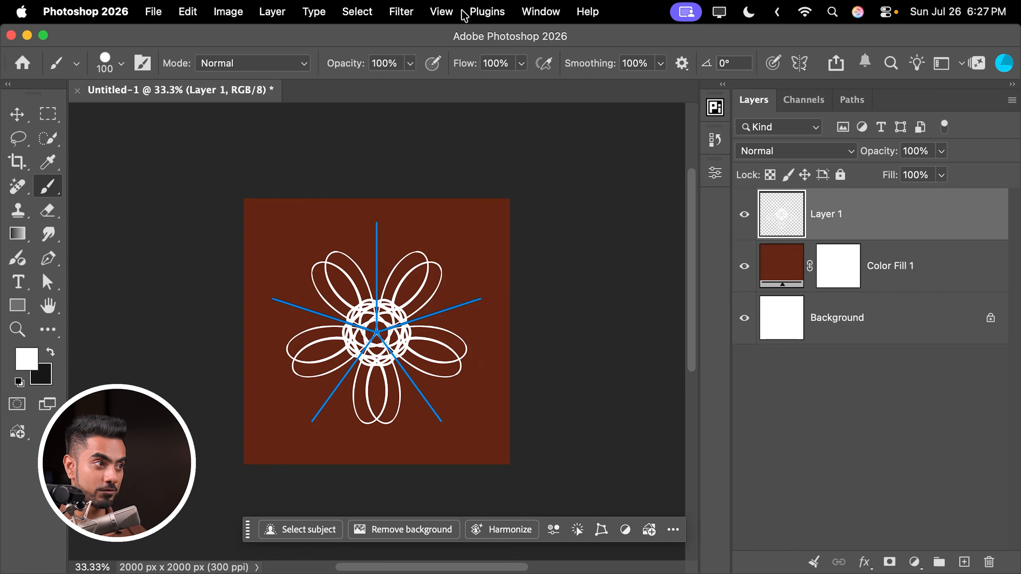
click(446, 12)
click(470, 281)
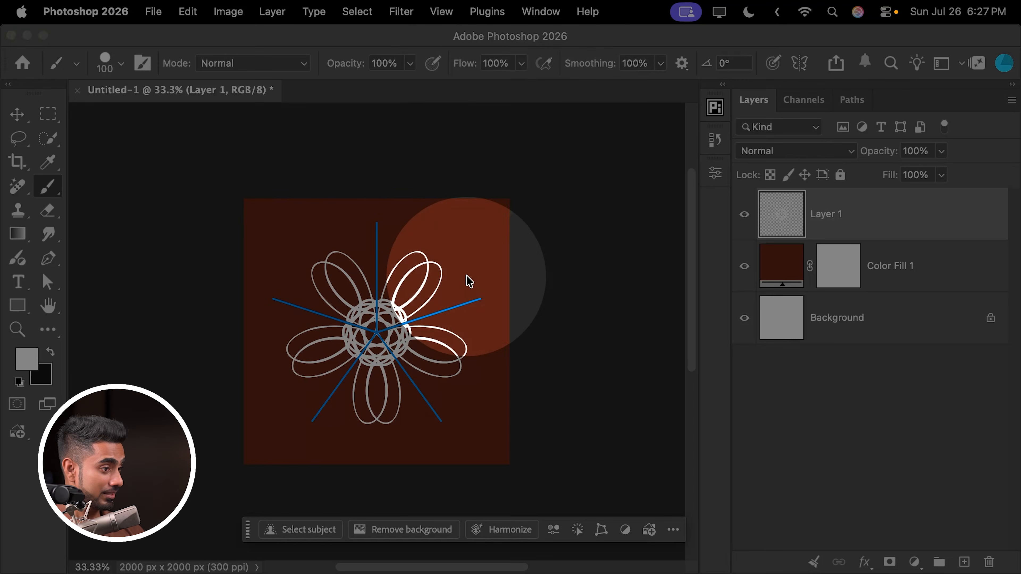
click(575, 297)
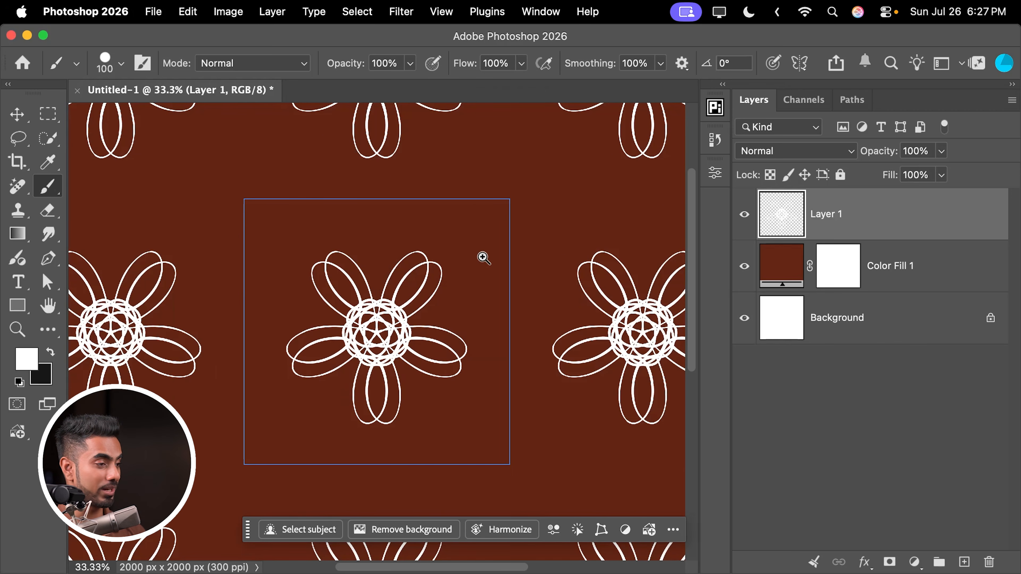
- Paint a wavy white 125 px brush line diagonally across the tile edges to connect neighbouring flowers, without symmetry
drag(482, 257, 450, 286)
mouse_move(491, 256)
mouse_down()
mouse_move(387, 303)
mouse_move(429, 287)
mouse_up()
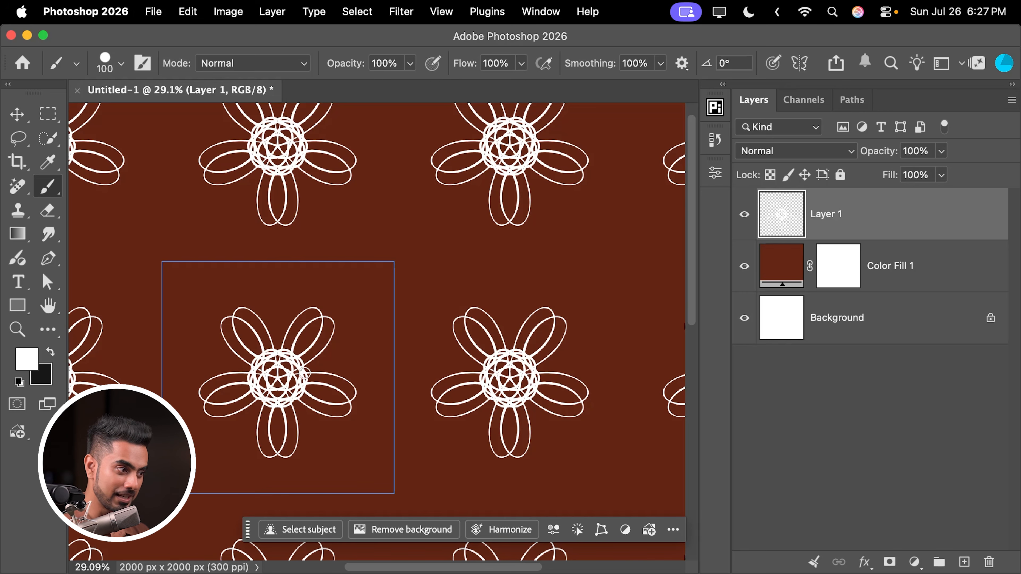
drag(571, 177, 553, 191)
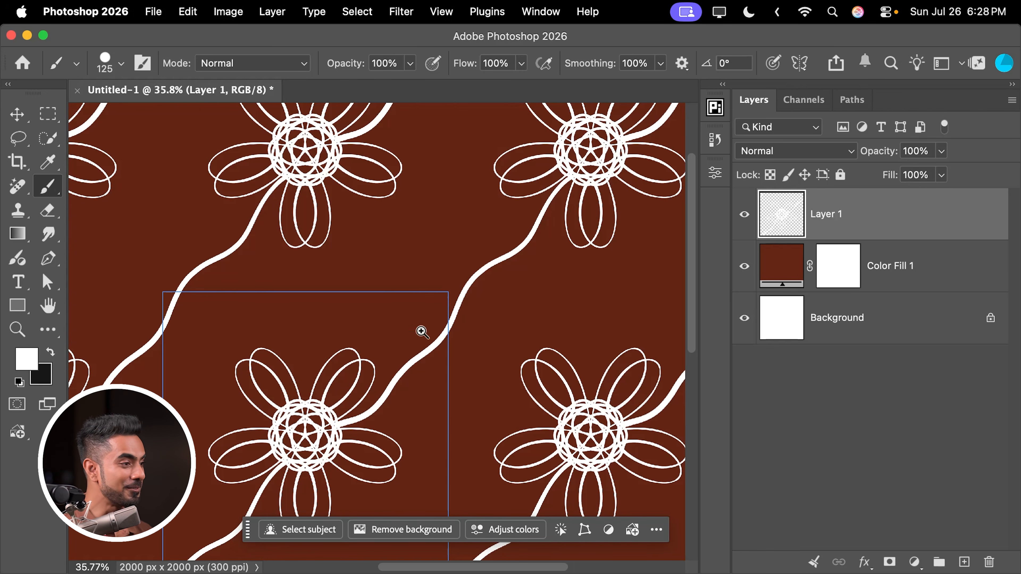
- Check the repeating tile, turn off Pattern Preview and define the flower and wavy-line artwork as a pattern
mouse_move(422, 332)
mouse_down()
mouse_move(392, 322)
mouse_move(424, 335)
mouse_up()
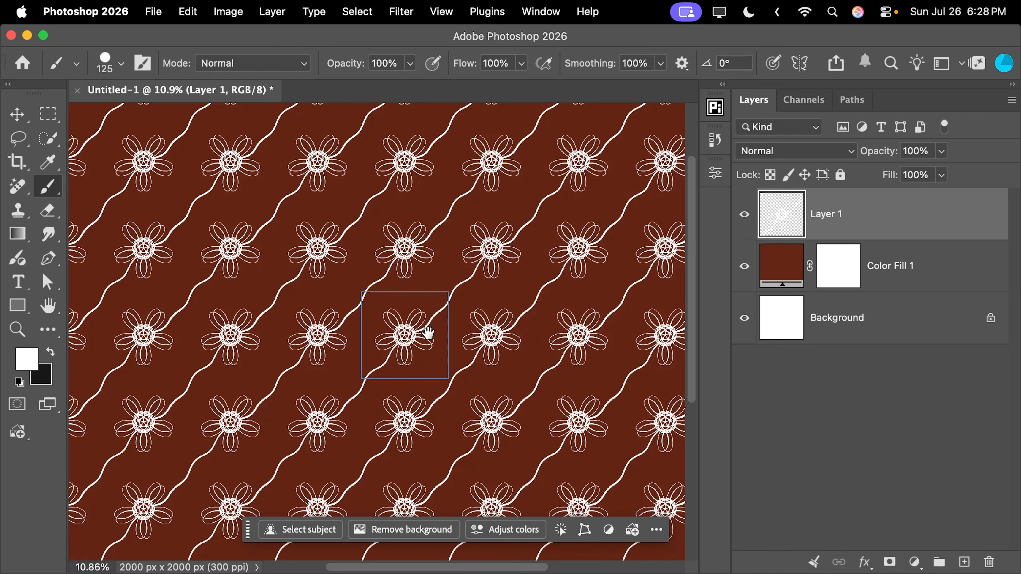
drag(370, 299, 450, 286)
drag(457, 322, 388, 234)
drag(426, 292, 415, 292)
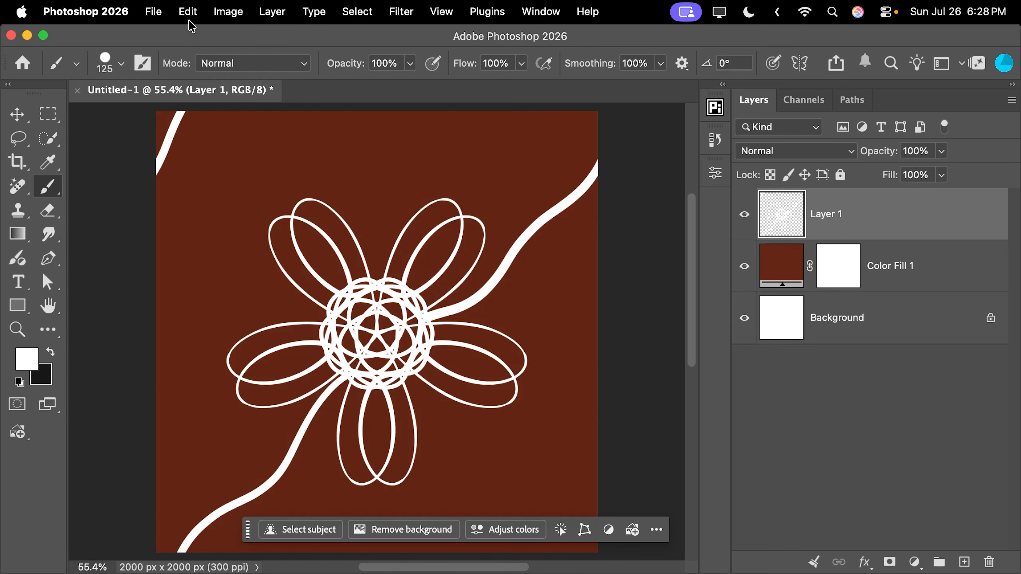
click(189, 20)
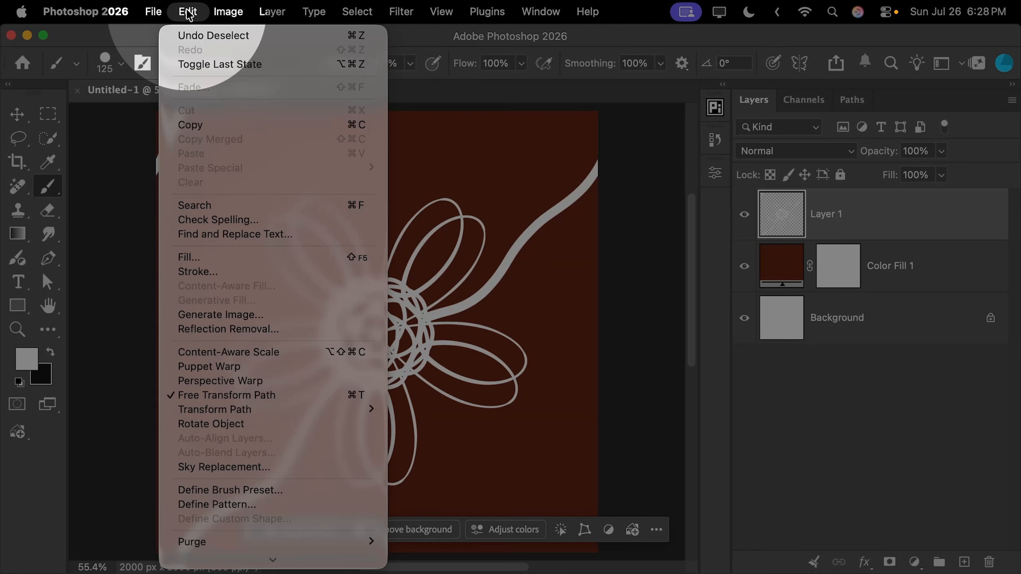
click(217, 504)
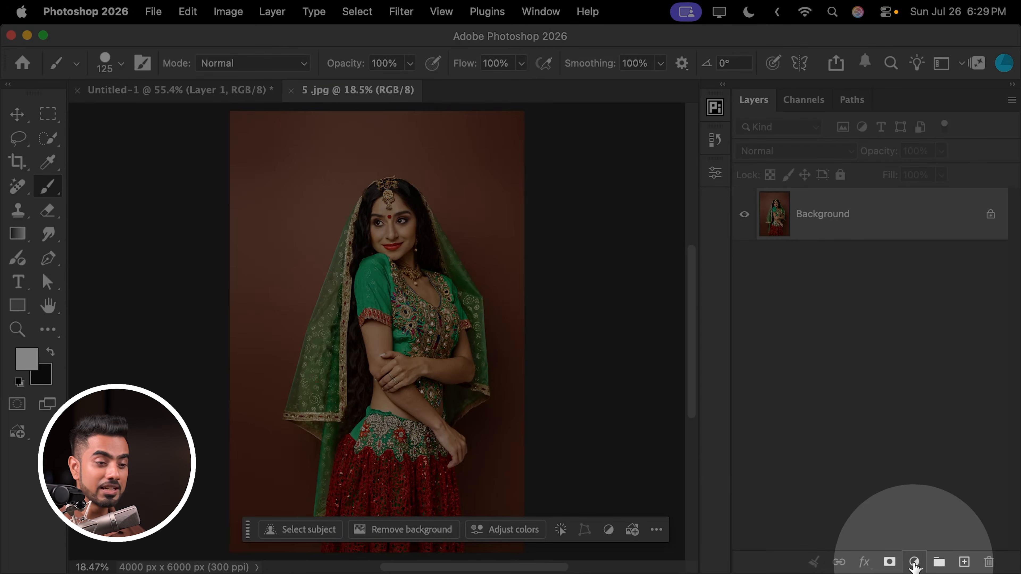
- Add a Pattern Fill layer above the portrait using the flower and wavy-line pattern at 30% scale
click(914, 562)
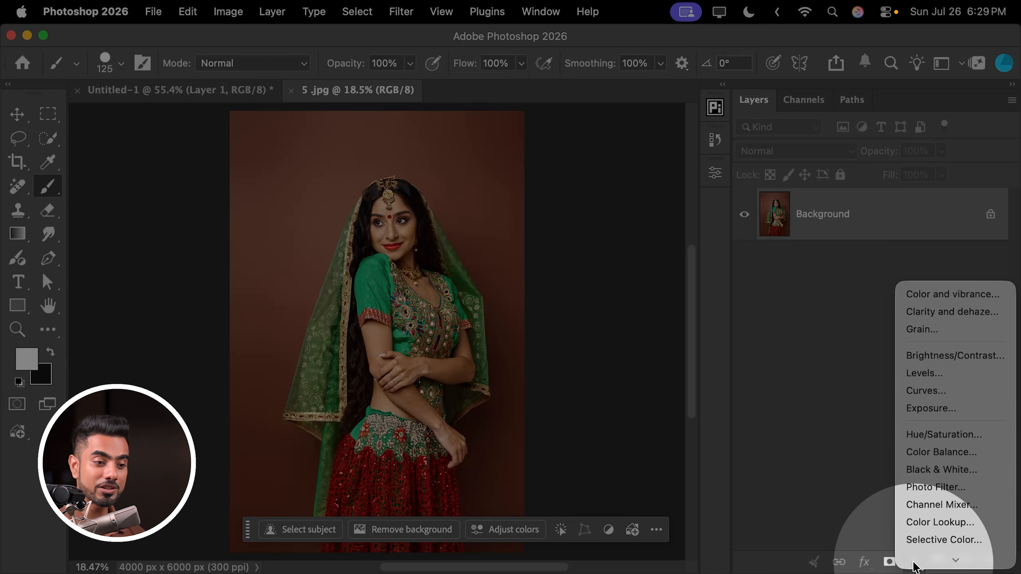
click(923, 555)
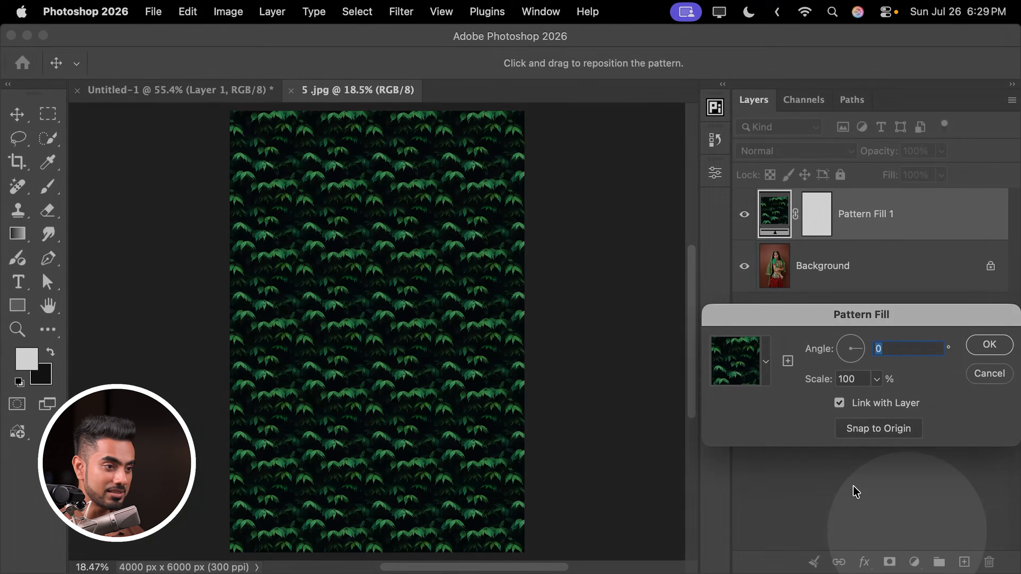
click(766, 361)
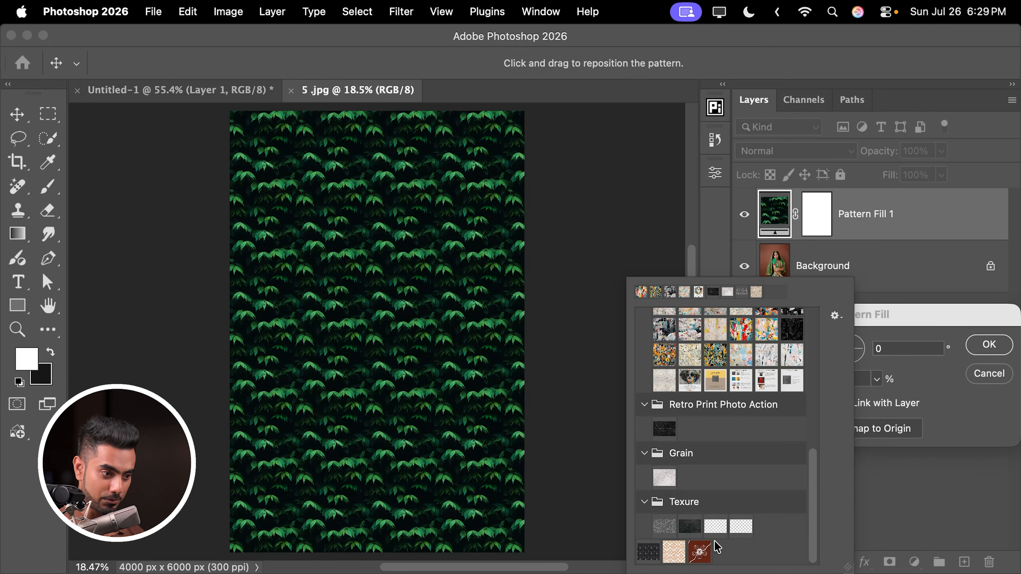
click(700, 553)
click(853, 378)
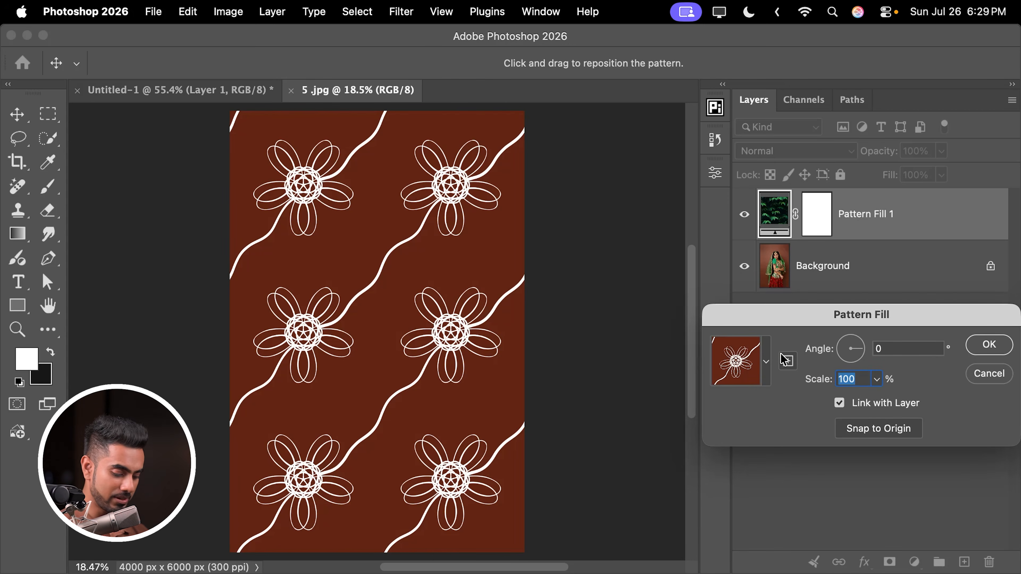
key(BackSpace)
text(30)
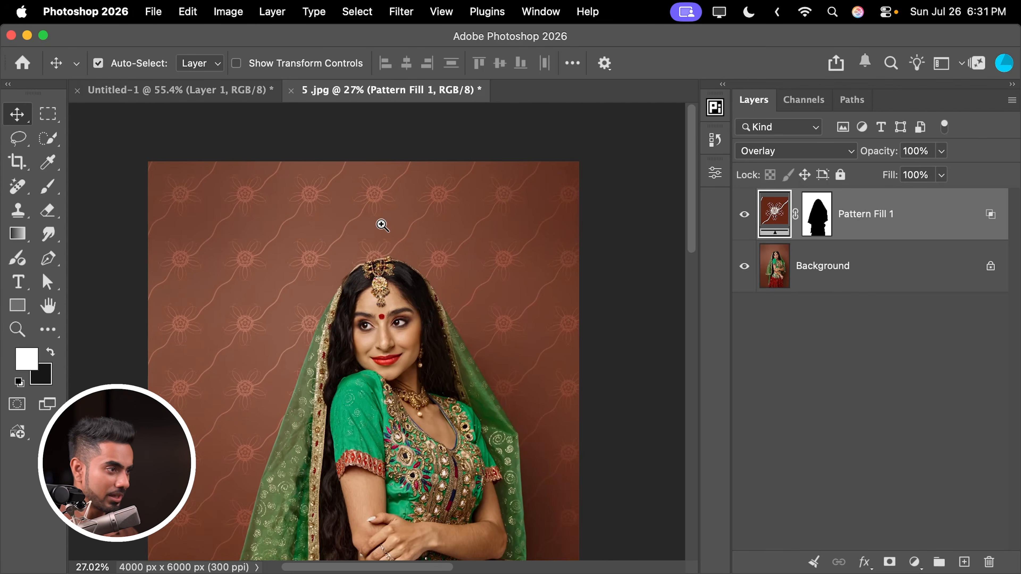
drag(380, 221, 400, 209)
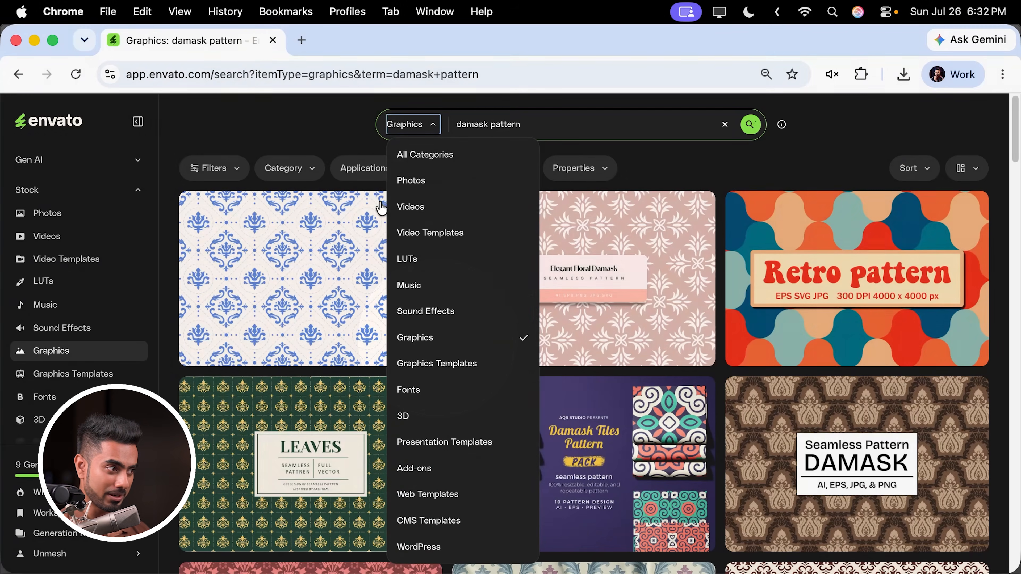
- Switch to Envato in Chrome and browse the Graphics category results for damask pattern
click(433, 338)
scroll(391, 215, down, 20)
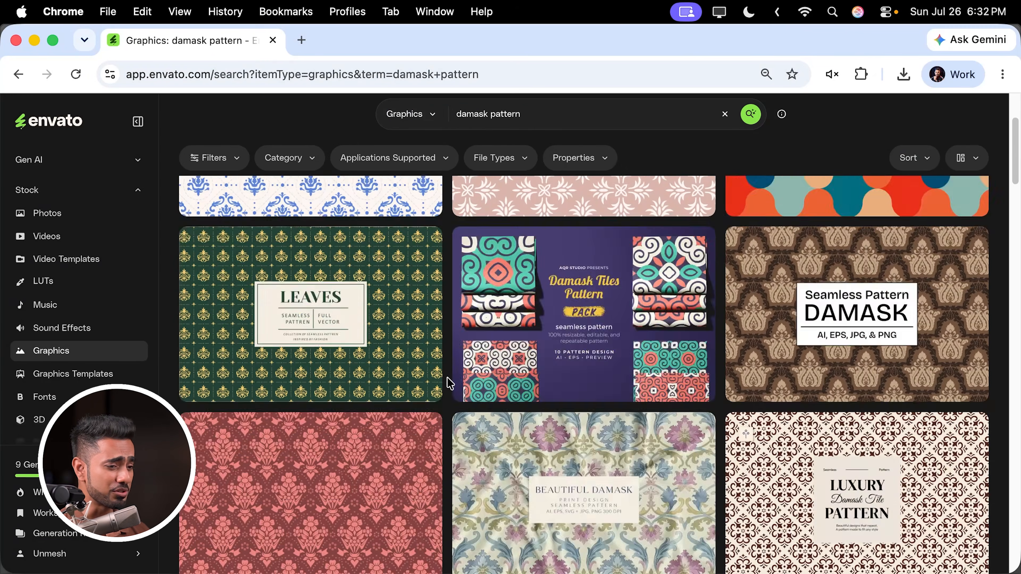
scroll(447, 378, down, 8)
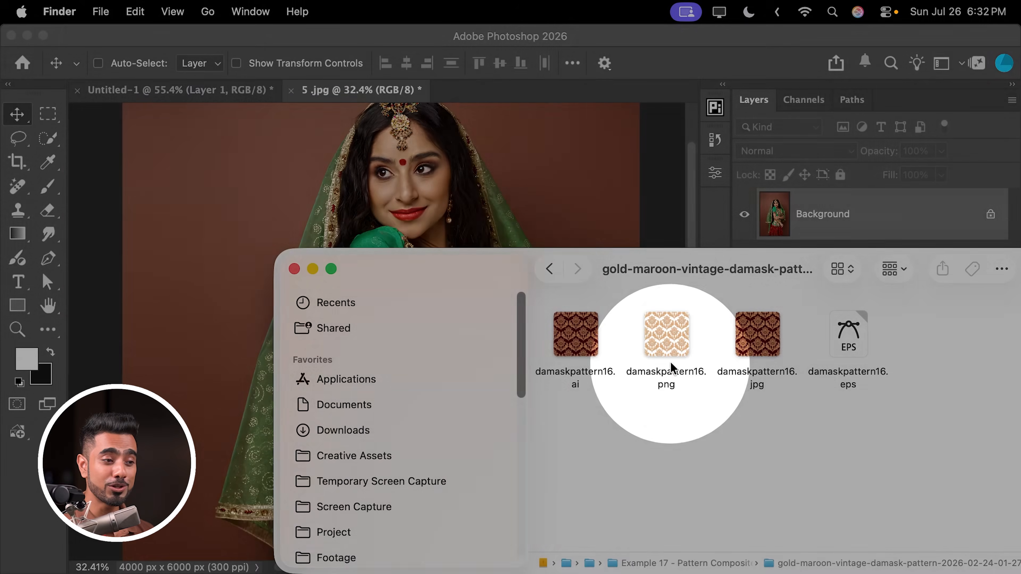
- Open damaskpattern16.png from the gold-maroon vintage damask folder and inspect the damask background applied behind the woman
click(669, 334)
double_click(669, 332)
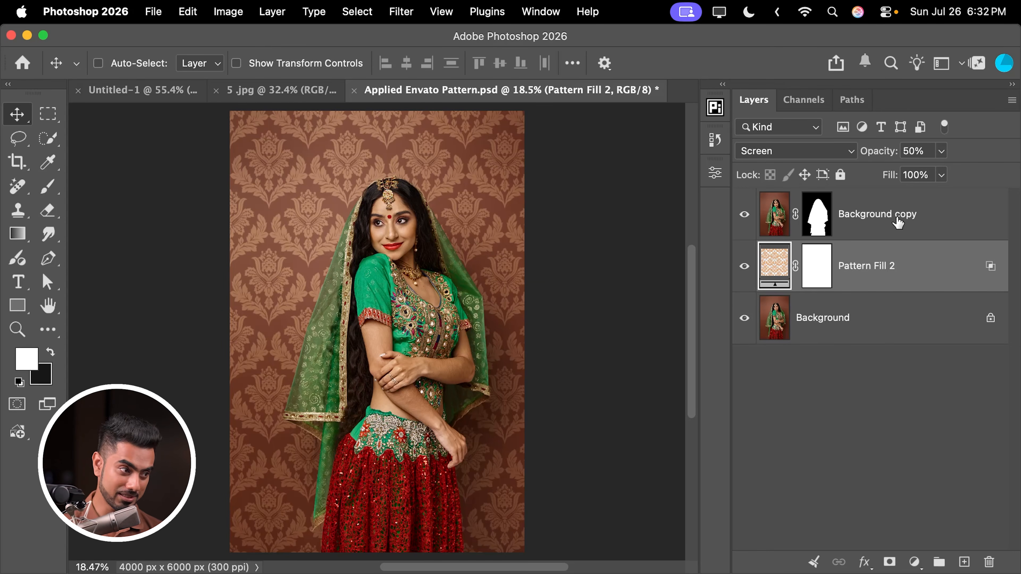
click(345, 176)
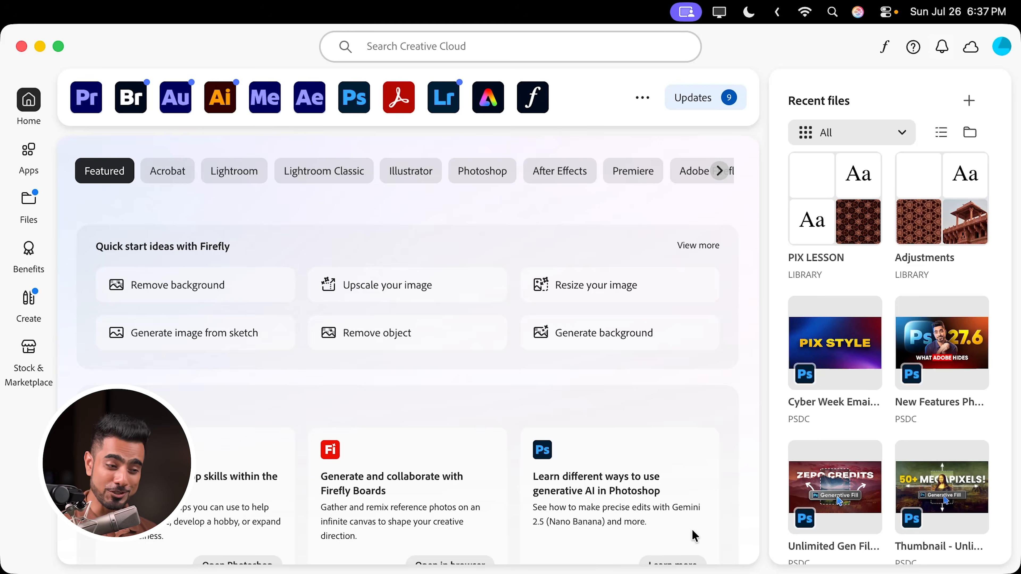
- Search the Creative Cloud marketplace plugins for design, filtered to free Photoshop plugins
mouse_move(688, 547)
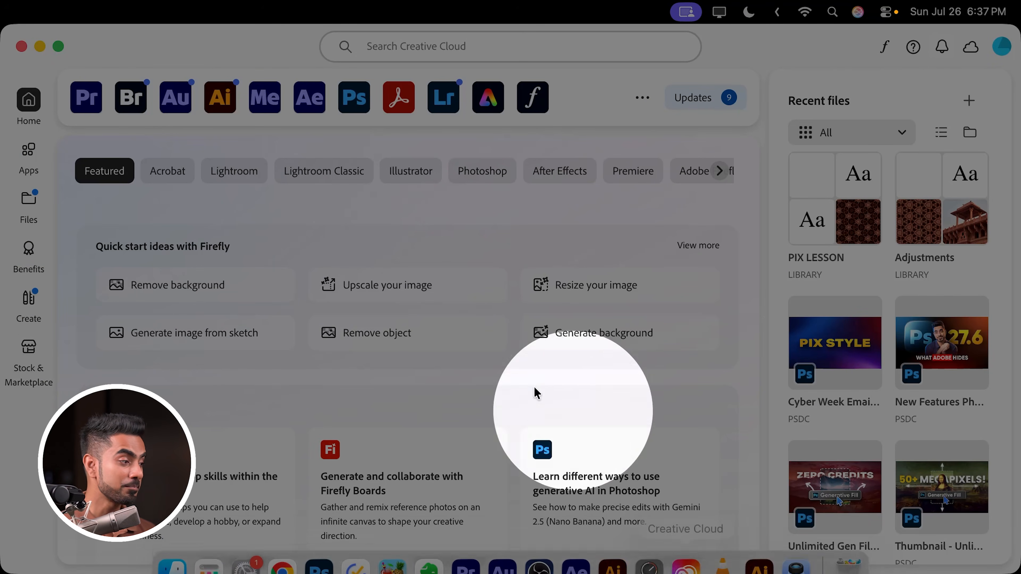
click(37, 364)
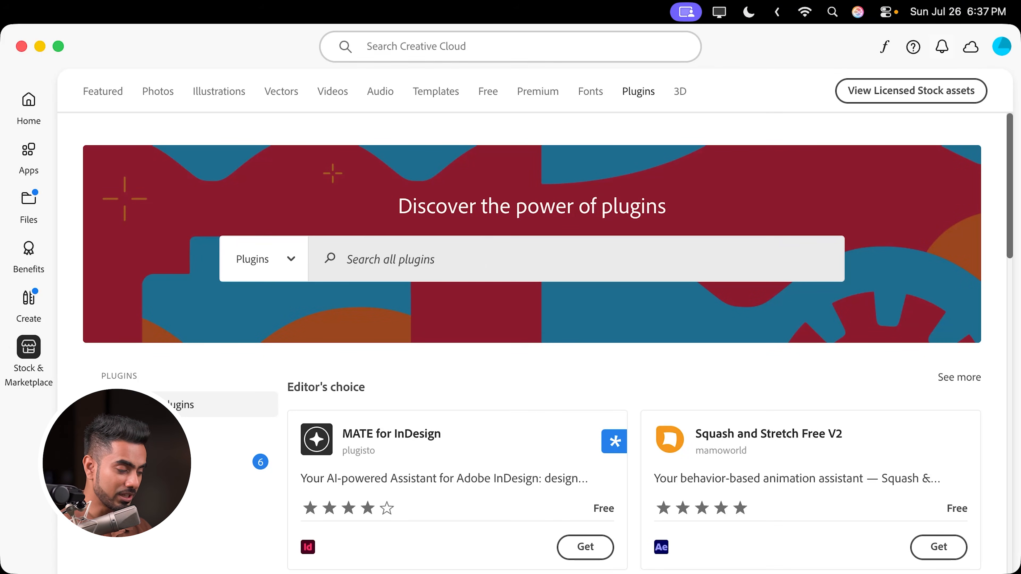
key(Return)
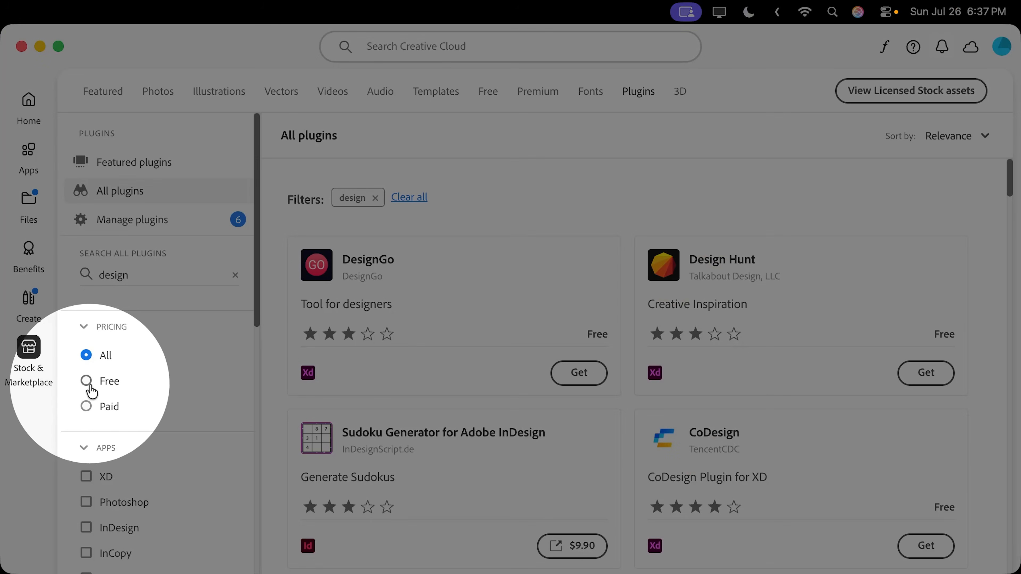
click(87, 383)
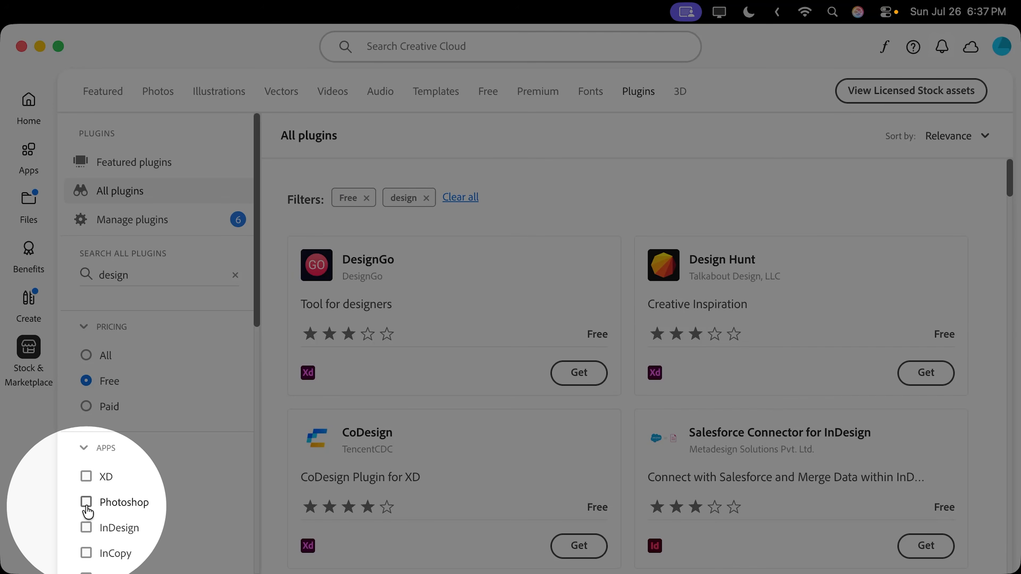
click(86, 504)
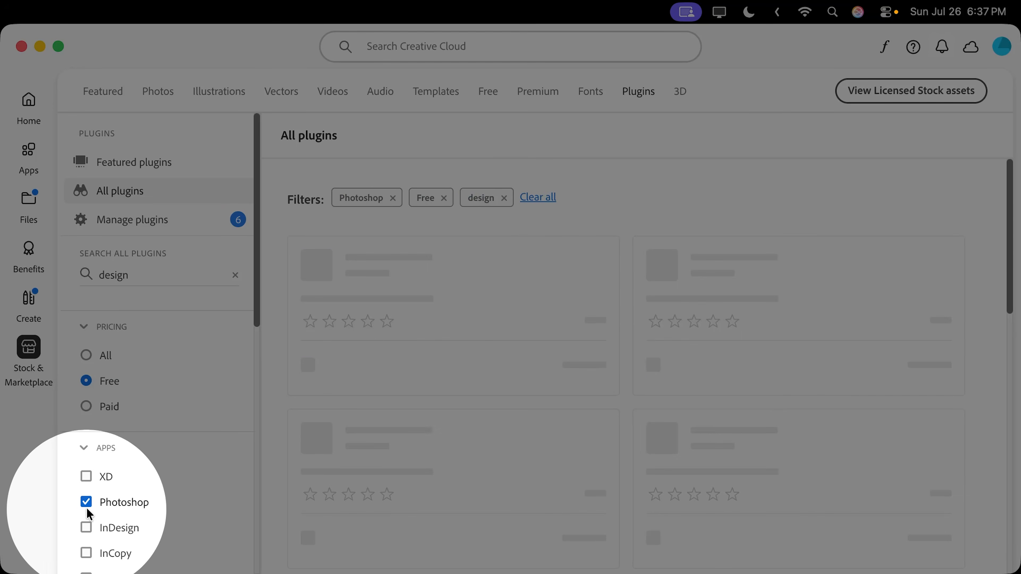
drag(1009, 178, 1001, 435)
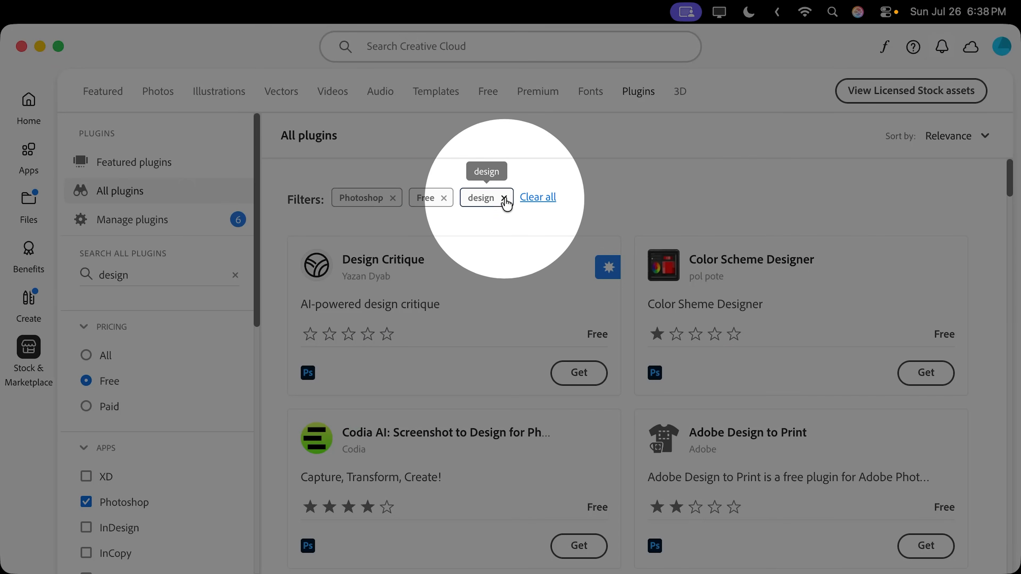
- Remove the design filter and browse all free Photoshop plugins
click(504, 198)
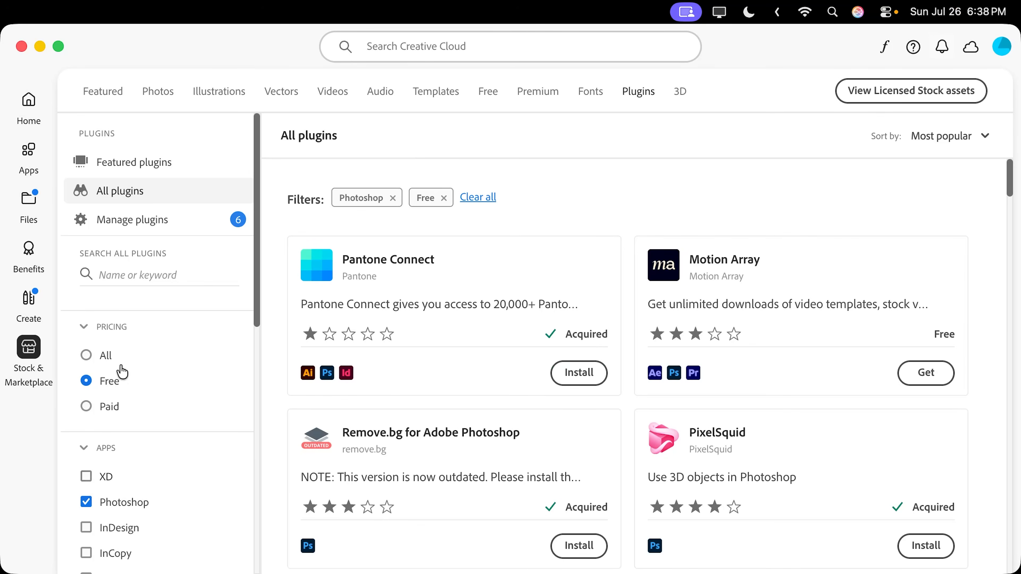
scroll(449, 400, down, 15)
scroll(449, 400, up, 6)
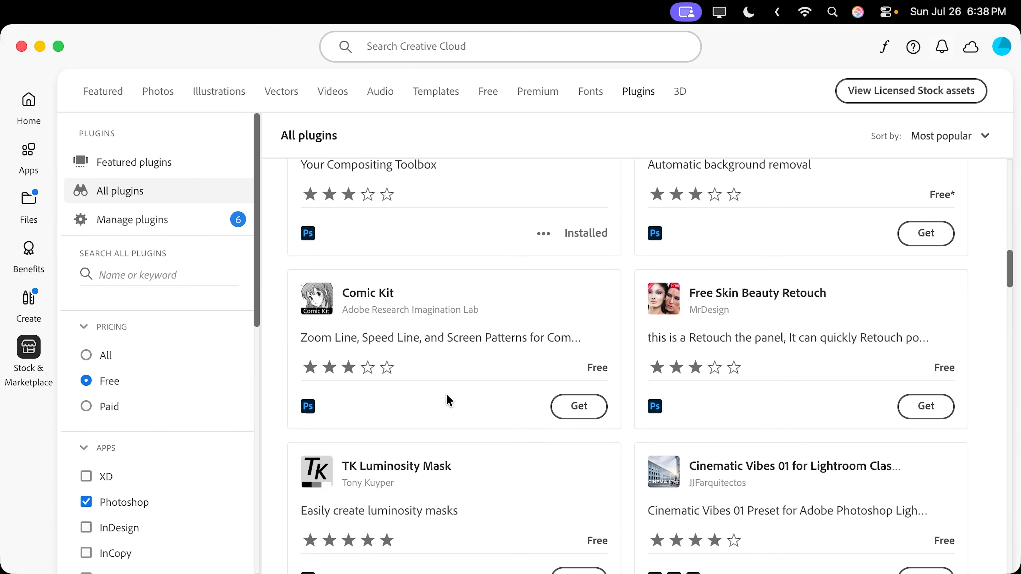
scroll(449, 401, up, 1)
scroll(427, 344, up, 3)
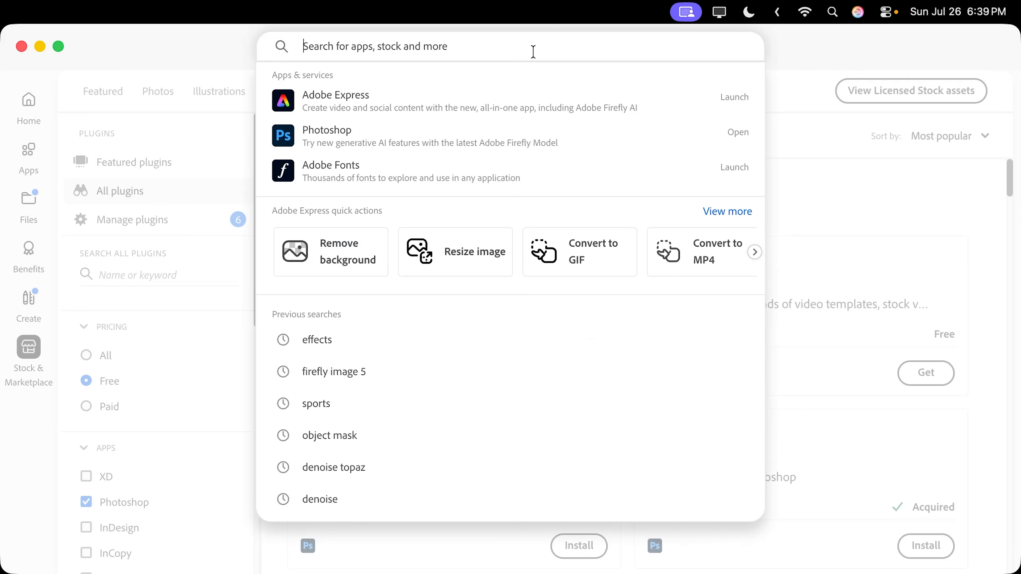
- Search Creative Cloud for piximperfect and look at the PiXimperfect Signature plugin
text(piximperfect)
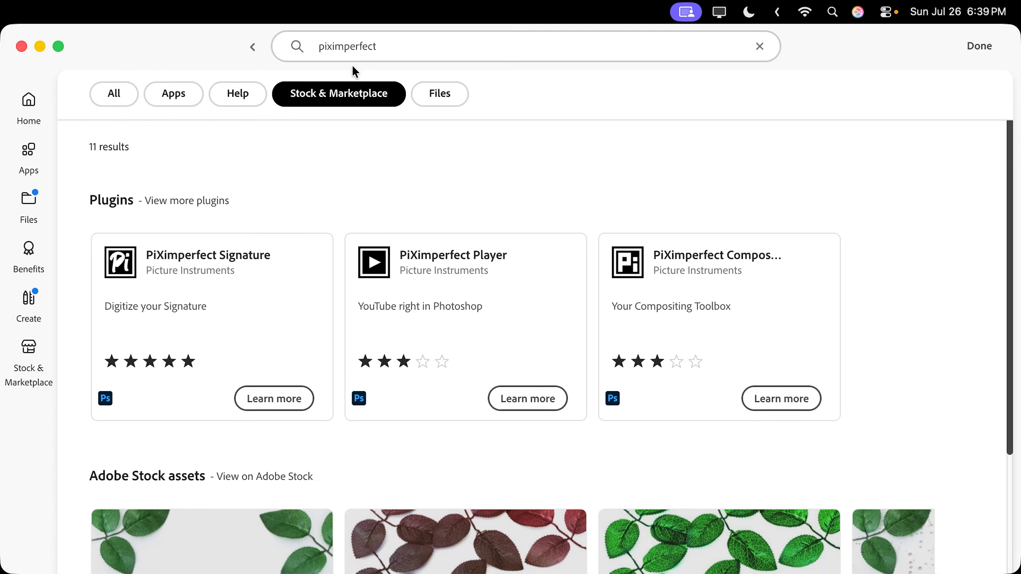
click(248, 277)
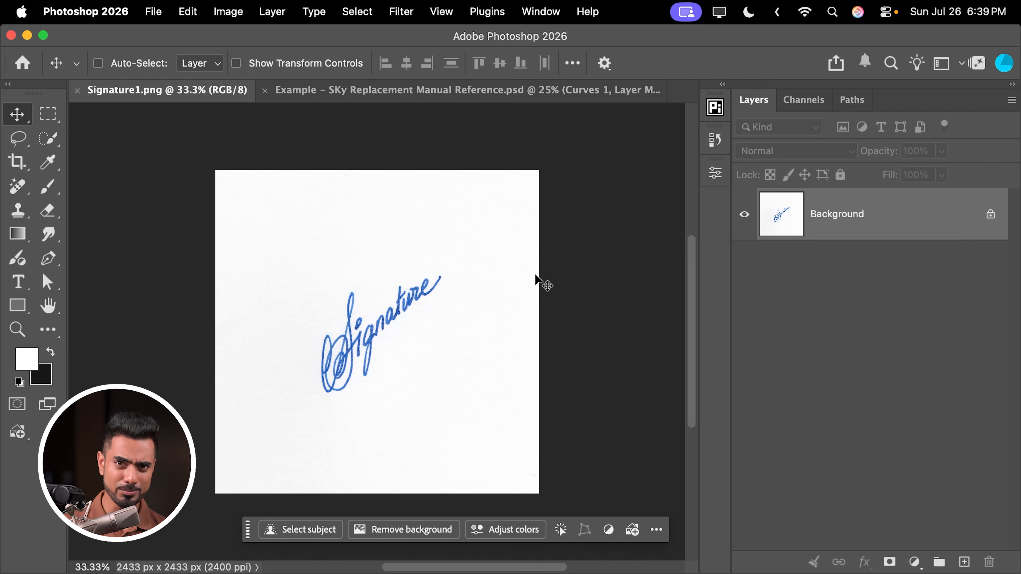
- Switch to Photoshop and launch the PiXimperfect Signature plugin for Signature1.png
key(super+0)
drag(378, 326, 415, 322)
key(super+0)
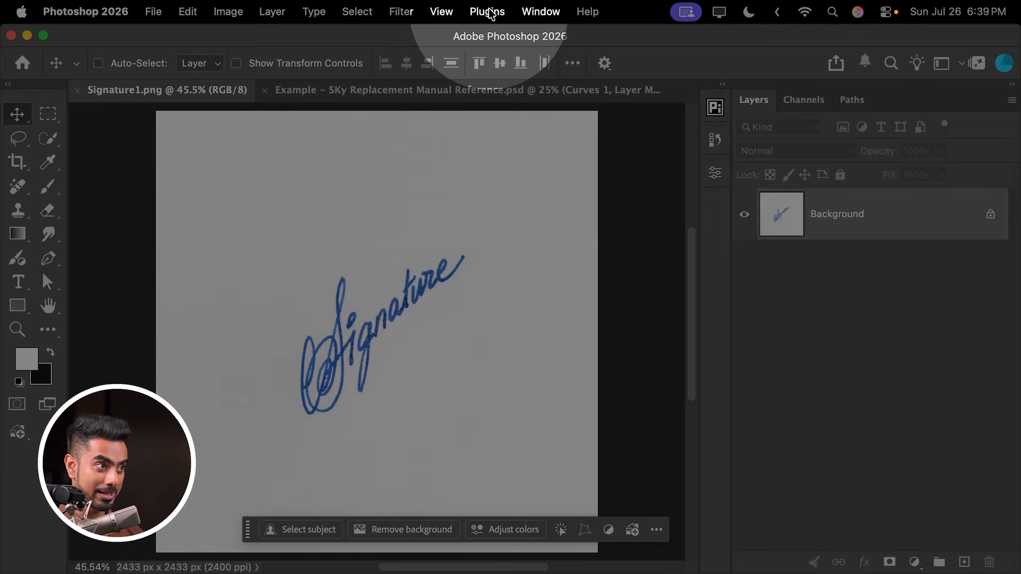
click(486, 11)
mouse_move(532, 189)
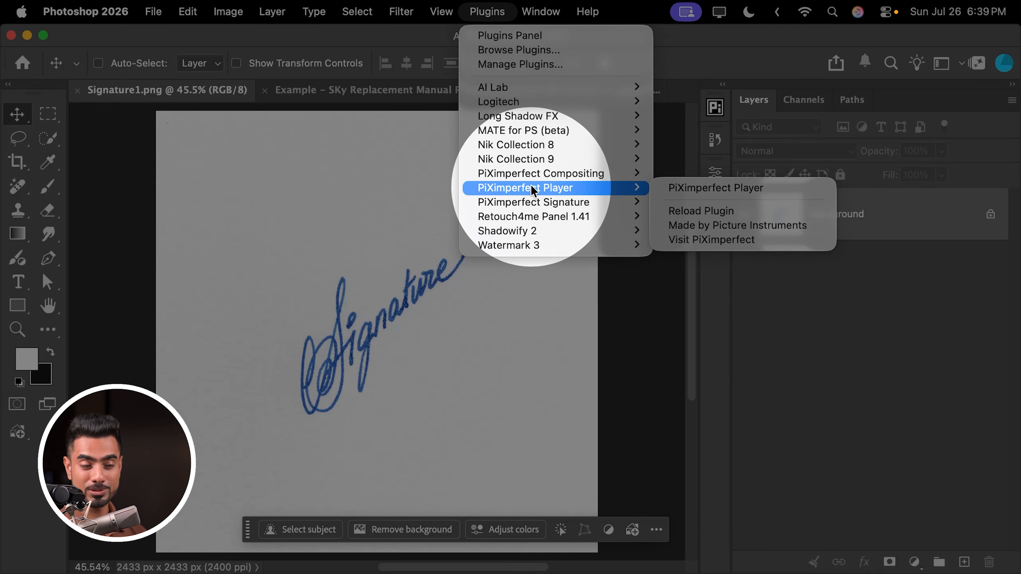
mouse_move(571, 201)
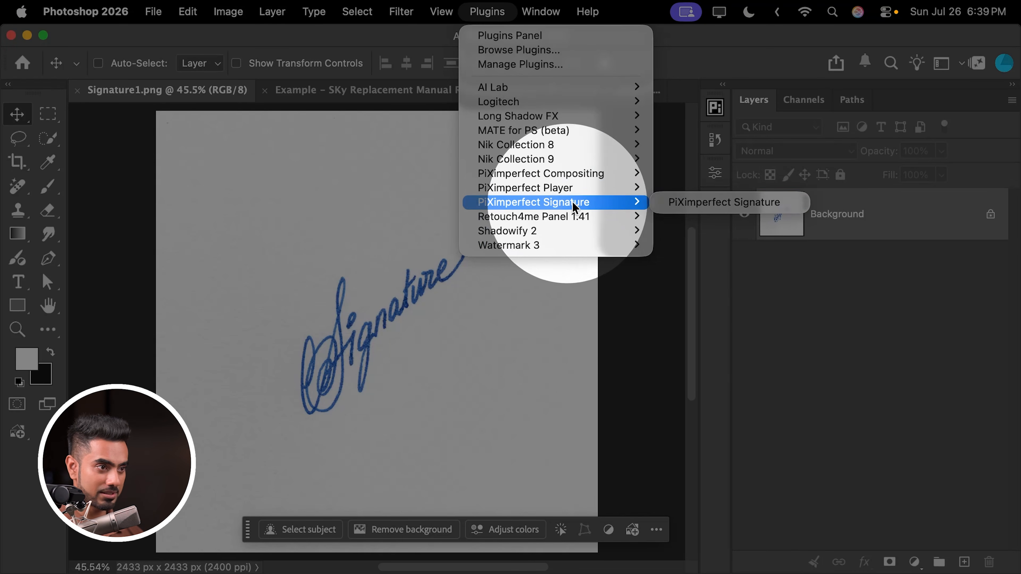
click(689, 200)
drag(337, 269, 242, 282)
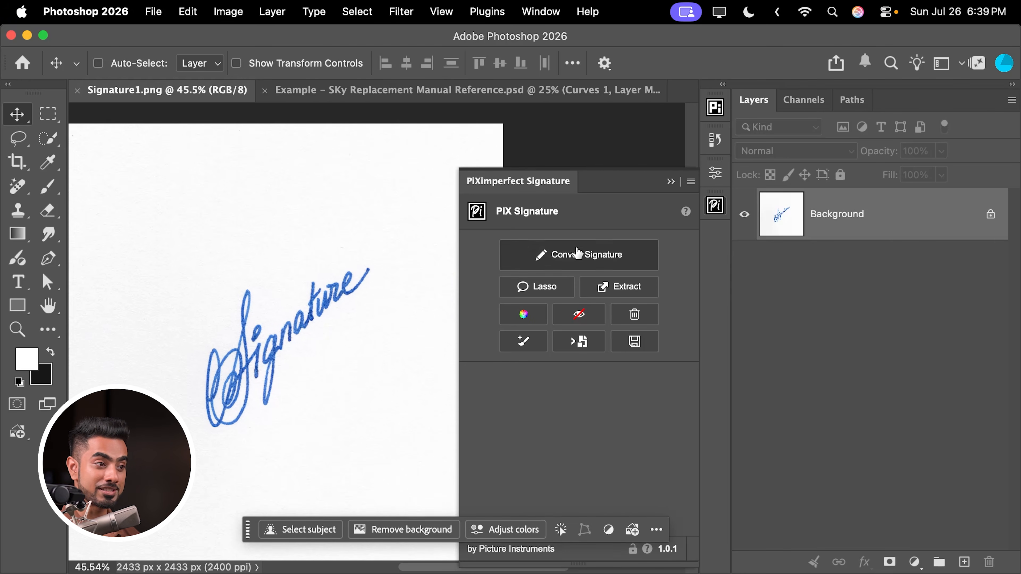
- Convert the handwritten signature in Signature1.png into a clean digital signature with the PiX Signature plugin
click(592, 263)
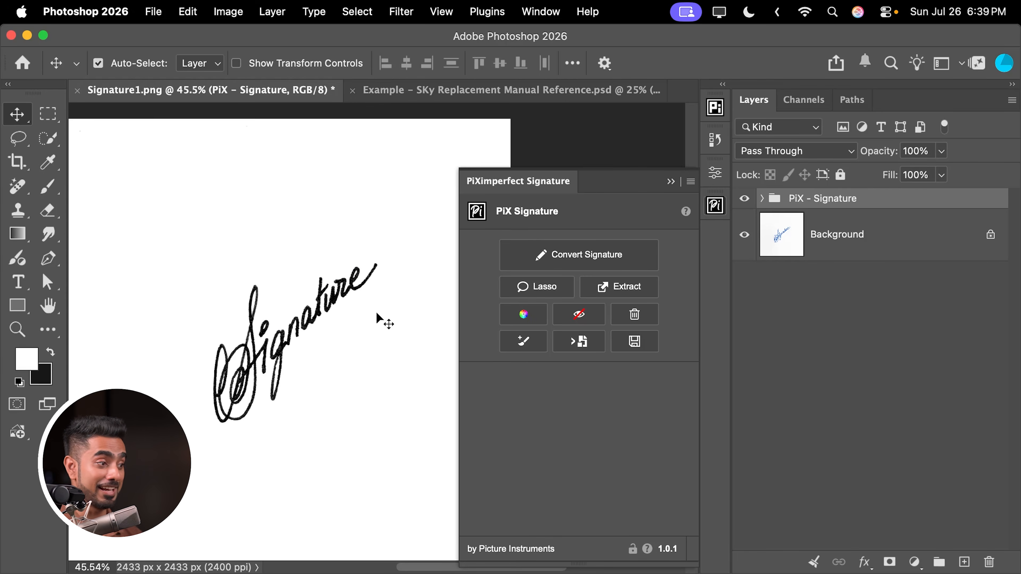
key(super+0)
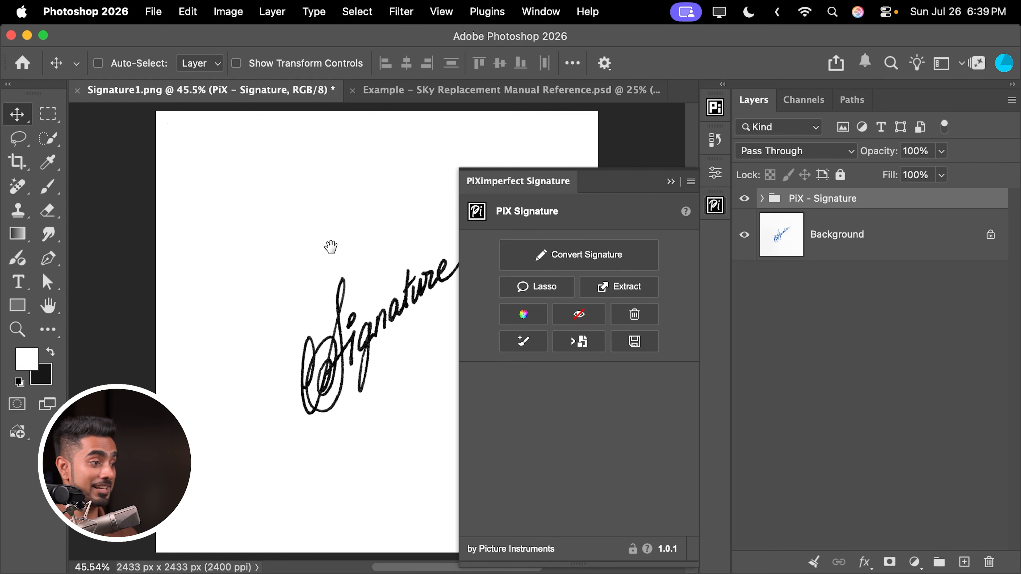
drag(330, 247, 196, 269)
key(super+0)
drag(370, 244, 346, 246)
drag(406, 259, 332, 261)
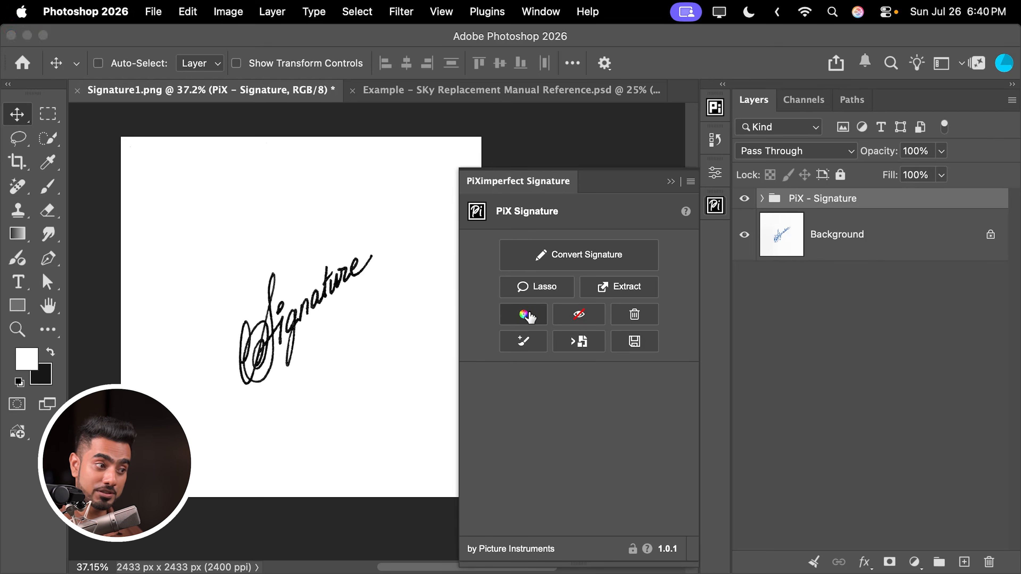
- Recolour the converted signature dark blue with the plugin's colour option
click(529, 318)
click(760, 369)
click(771, 442)
drag(817, 488, 822, 392)
click(772, 402)
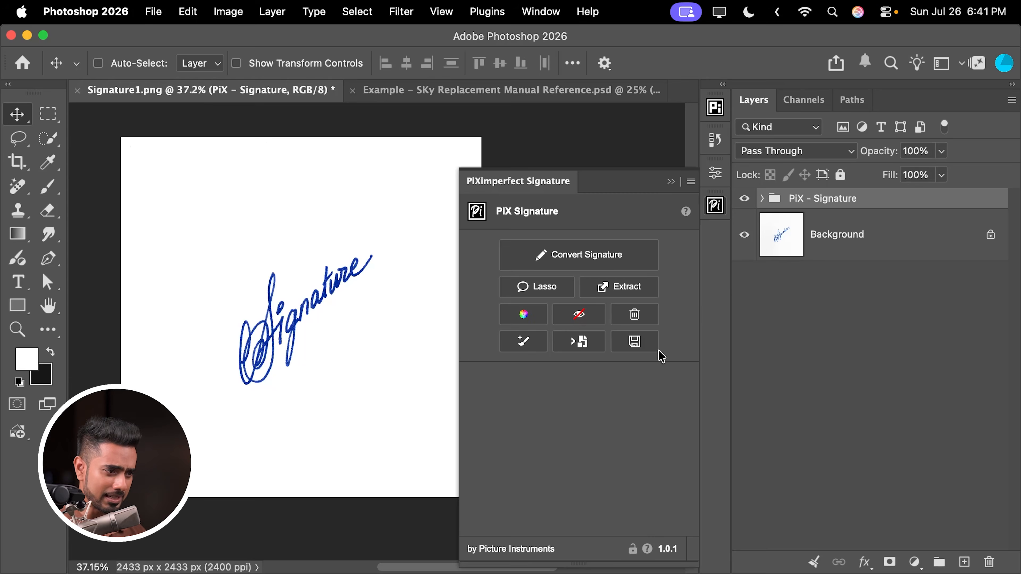
- Extract the blue signature into its own transparent document and define it as a brush named Sign
click(630, 347)
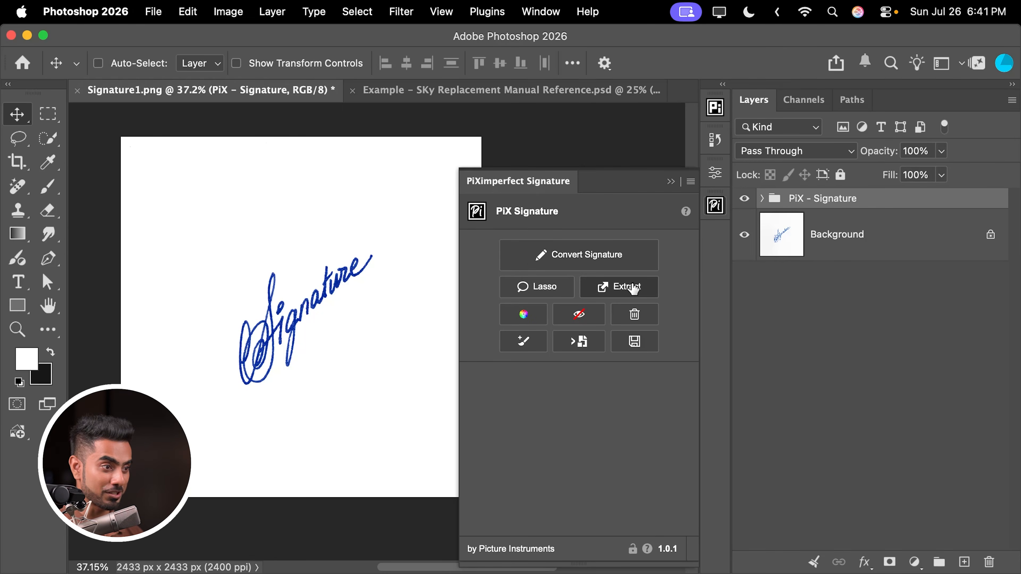
click(625, 288)
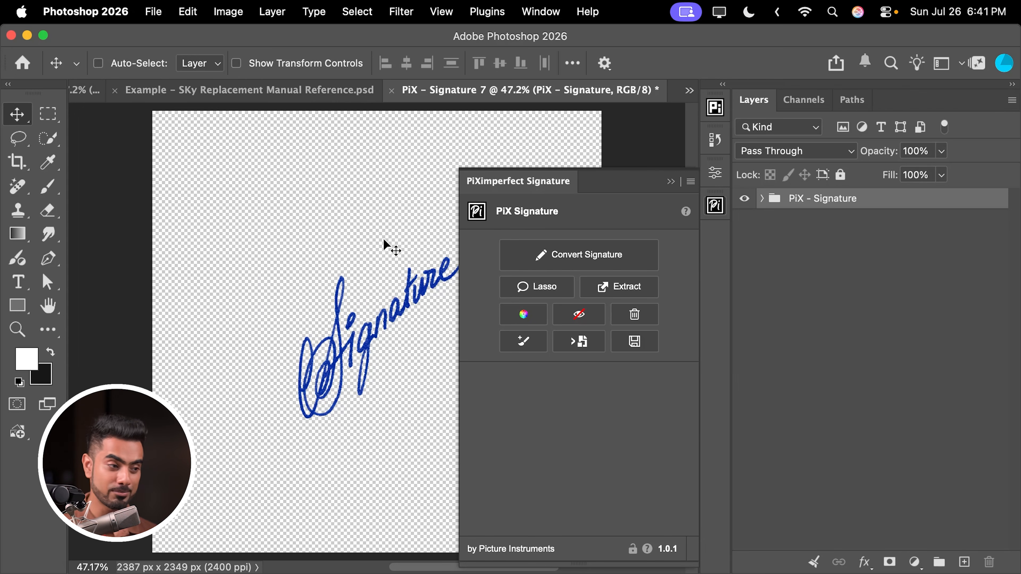
click(522, 344)
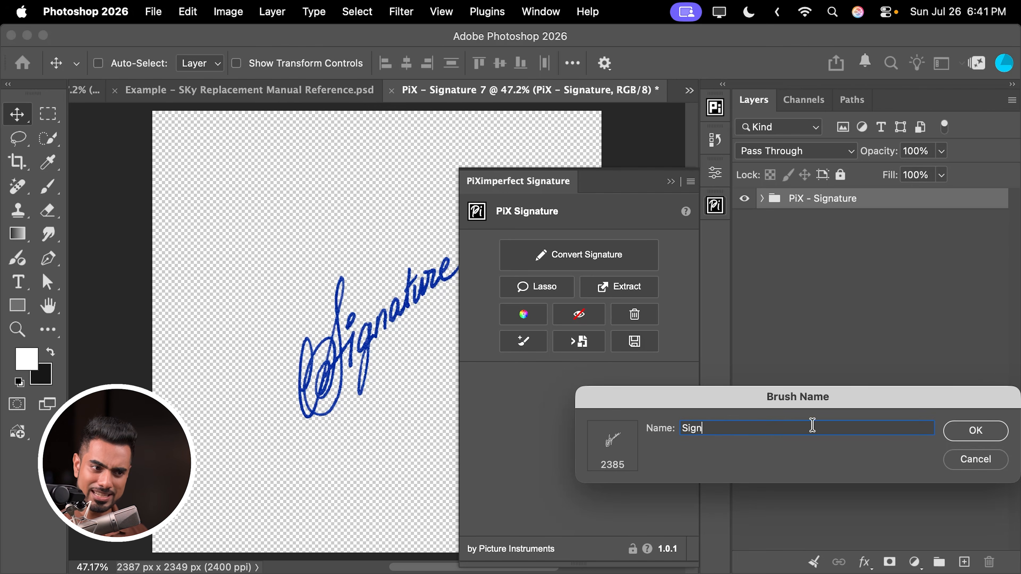
click(974, 431)
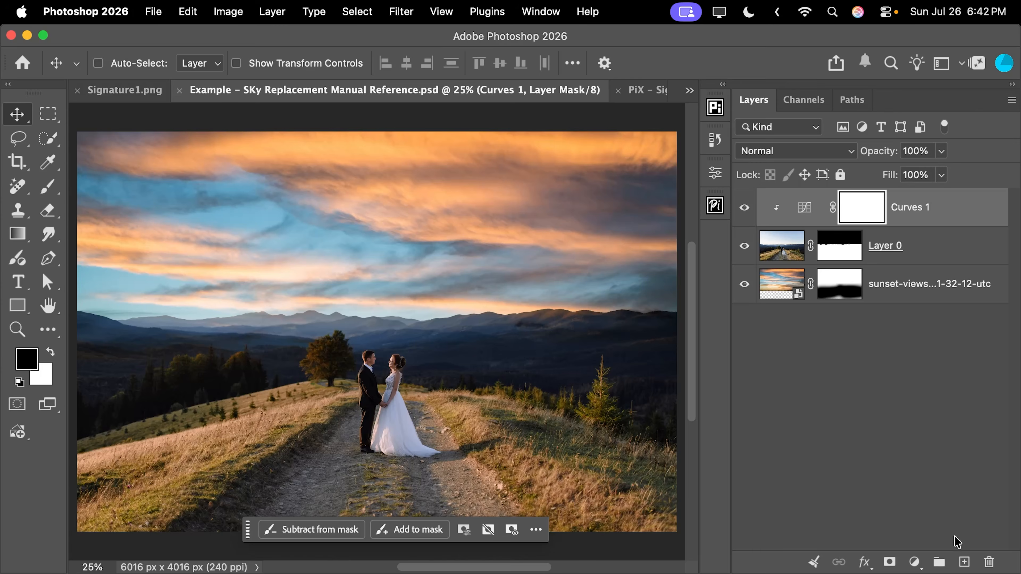
- Stamp a white signature on a new layer, left of the couple in the wedding photo, using the Sign brush
click(963, 561)
key(x)
click(49, 187)
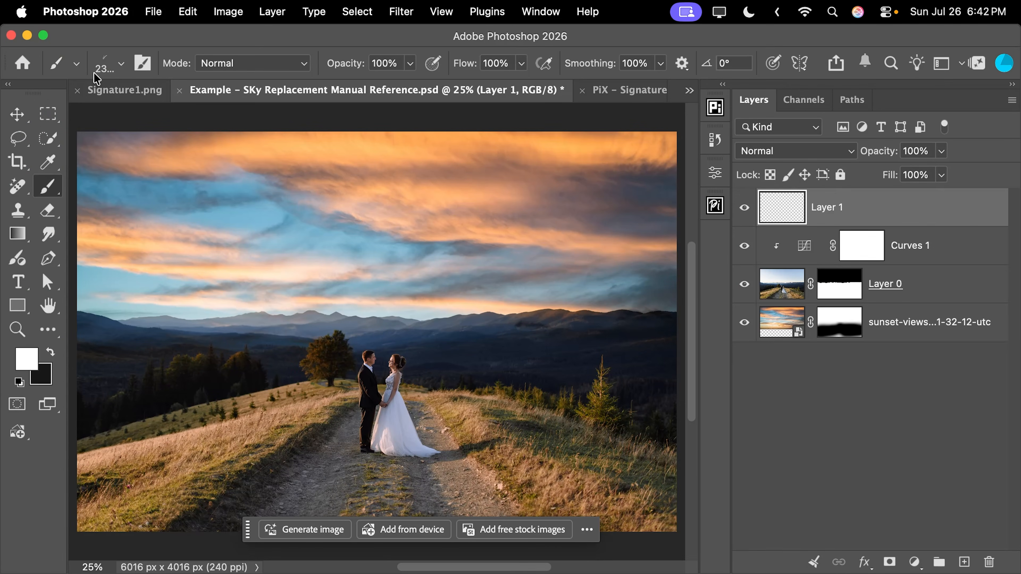
click(102, 63)
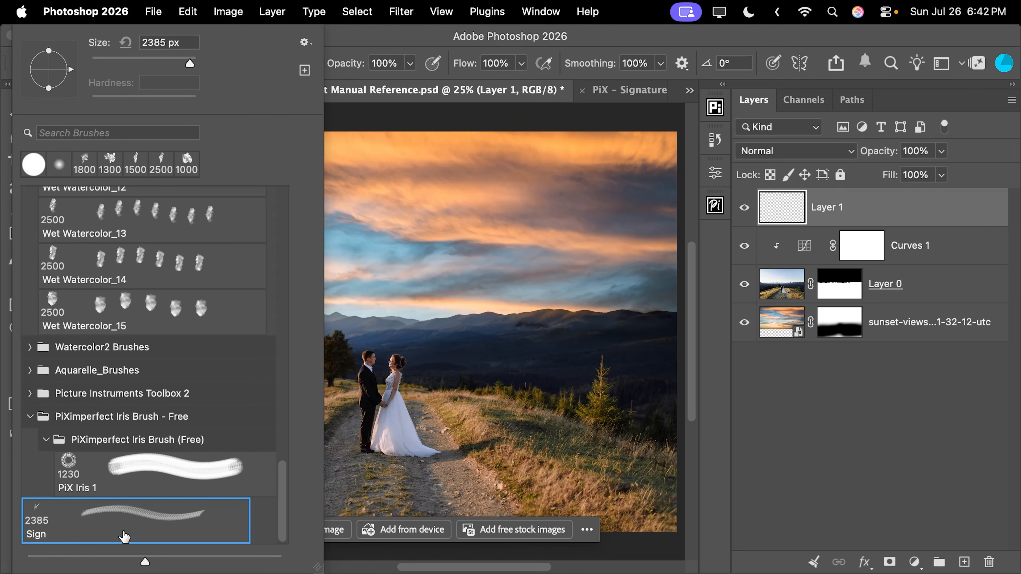
click(838, 217)
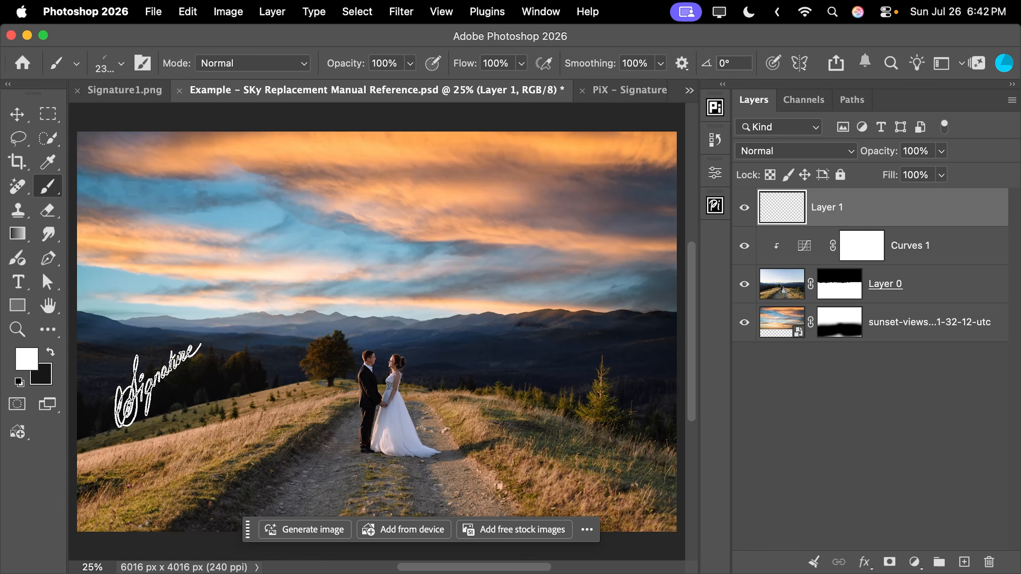
click(157, 386)
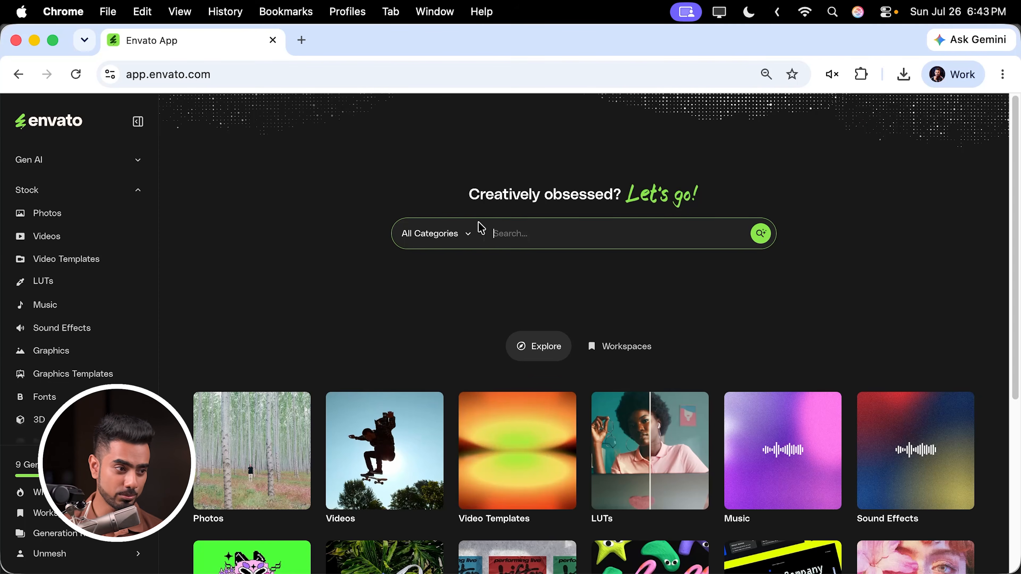
- Switch to Envato in Chrome, filter the Add-ons category by Adobe Photoshop support and open the Shadowify 2 item
scroll(636, 301, down, 5)
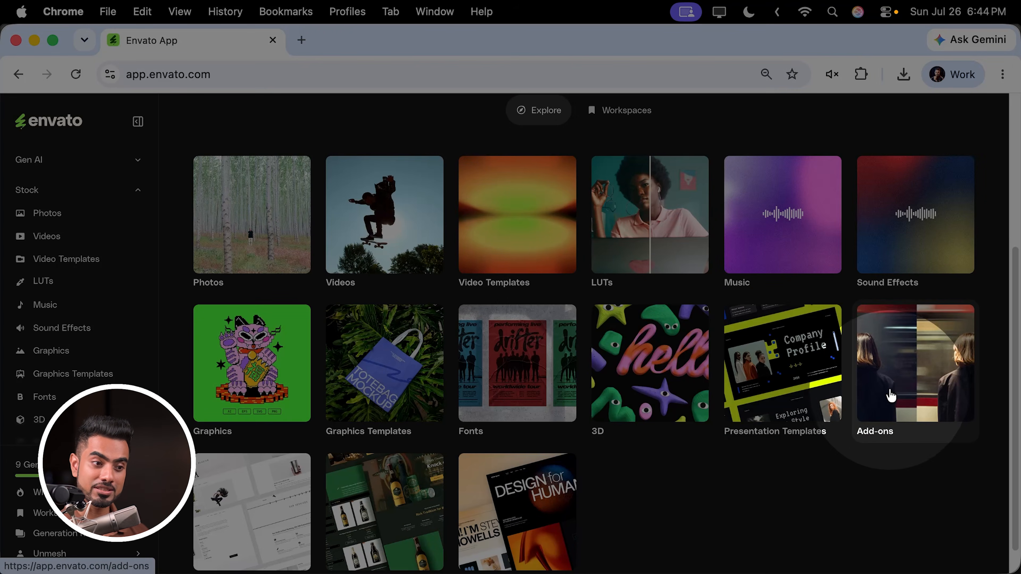
click(891, 396)
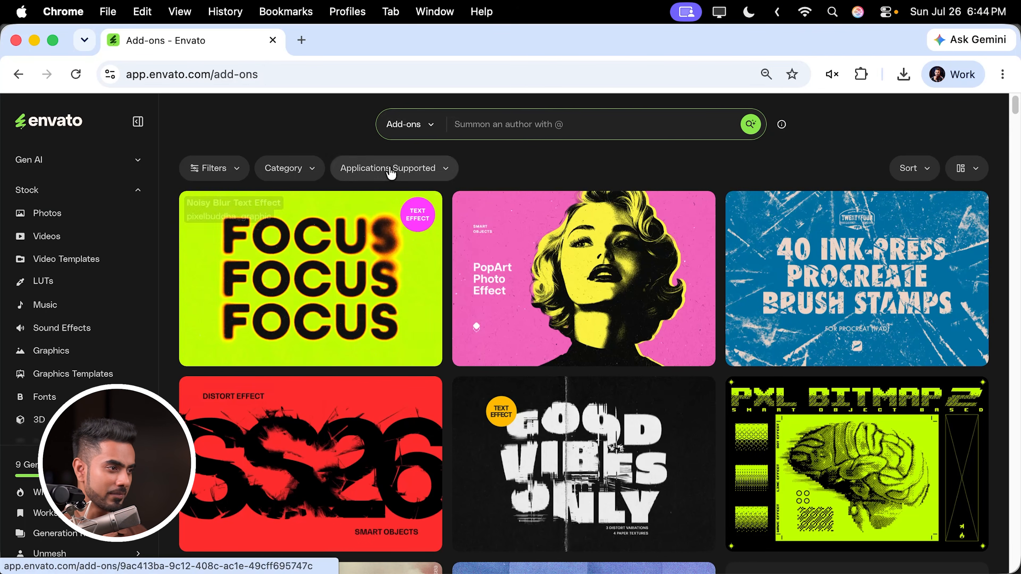
click(405, 167)
click(385, 211)
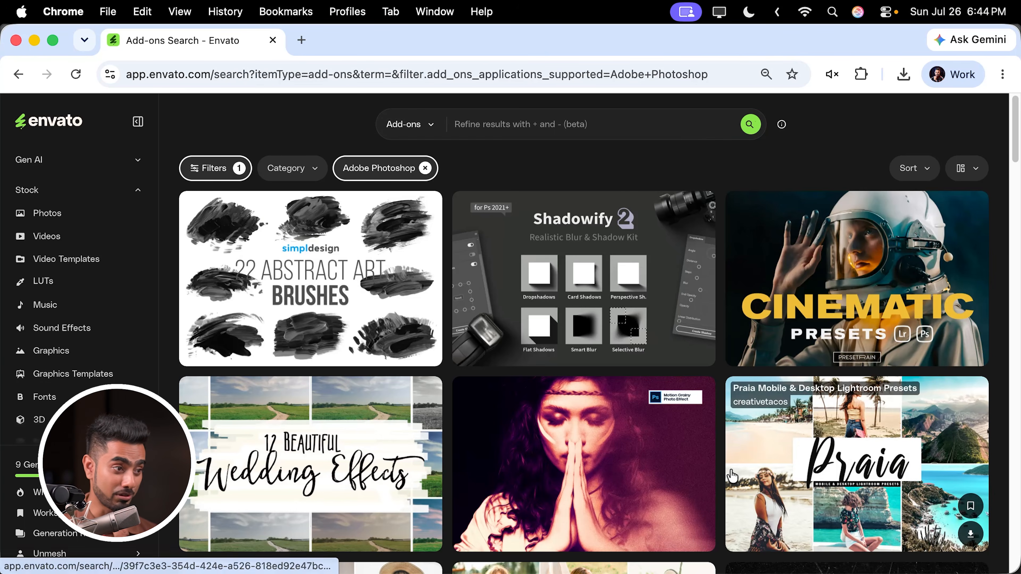
click(581, 294)
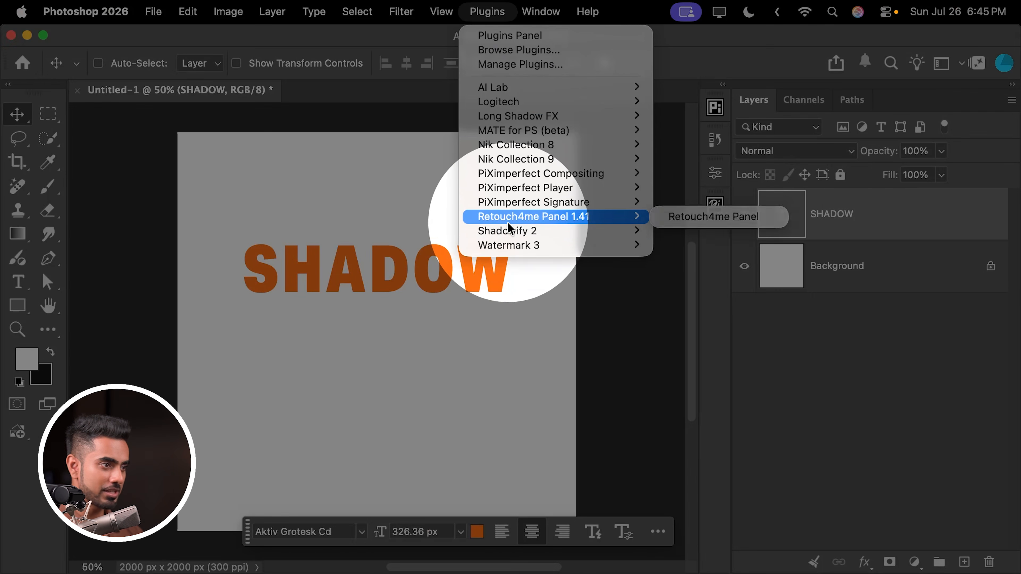
- Switch to Photoshop, launch the Shadowify 2 plugin for the SHADOW text layer and open its Dropshadow settings
mouse_move(542, 231)
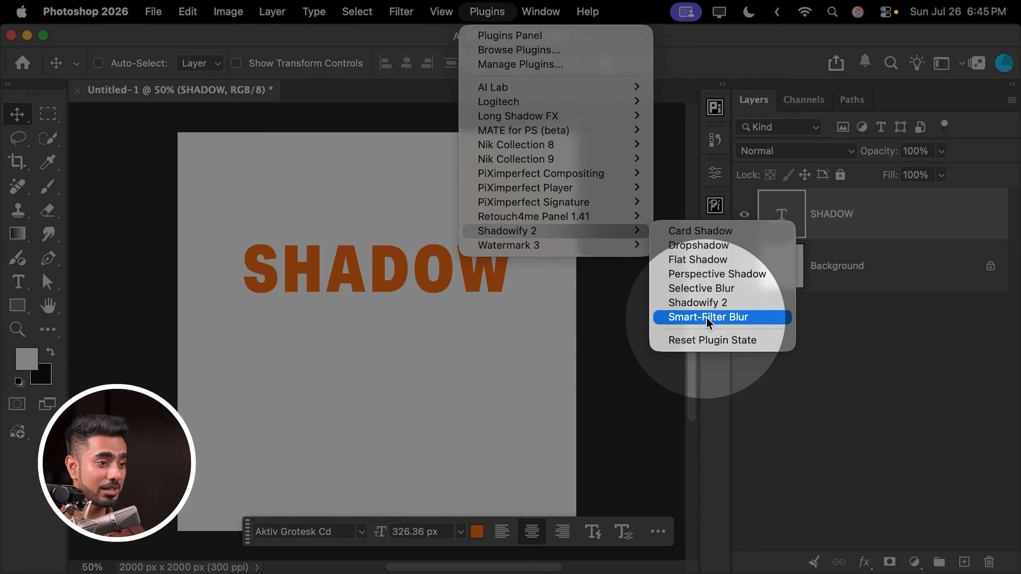
click(720, 302)
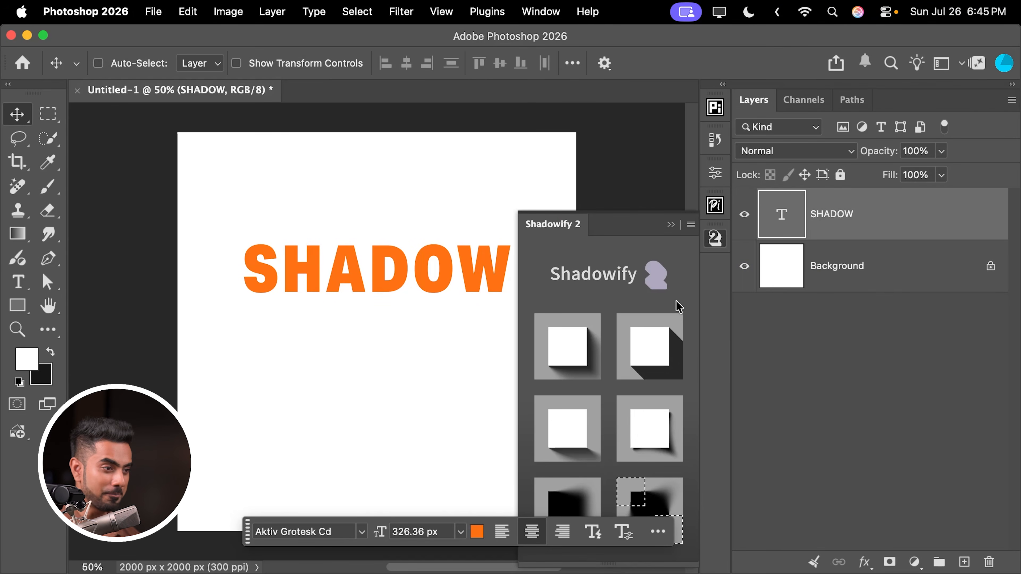
click(575, 360)
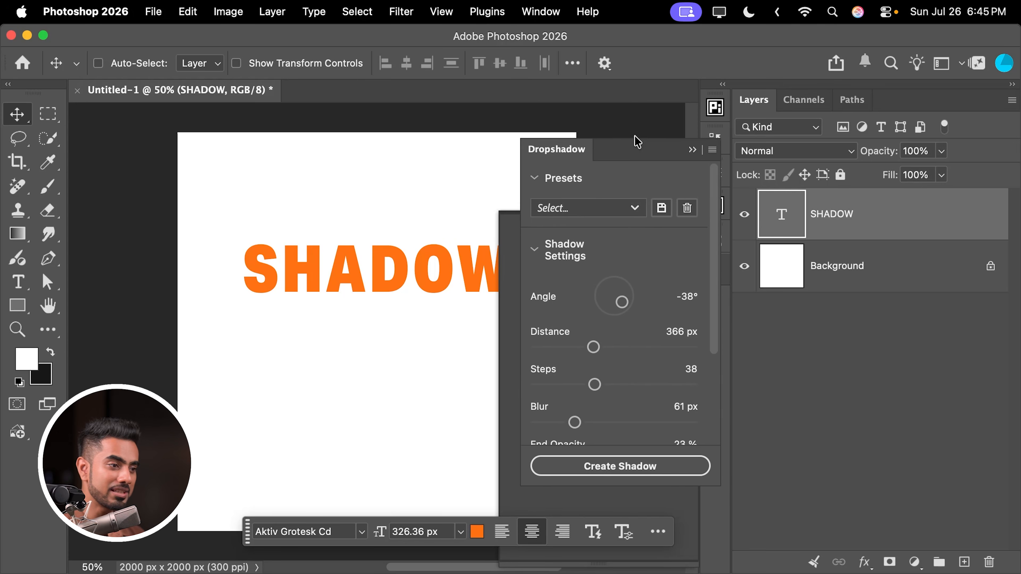